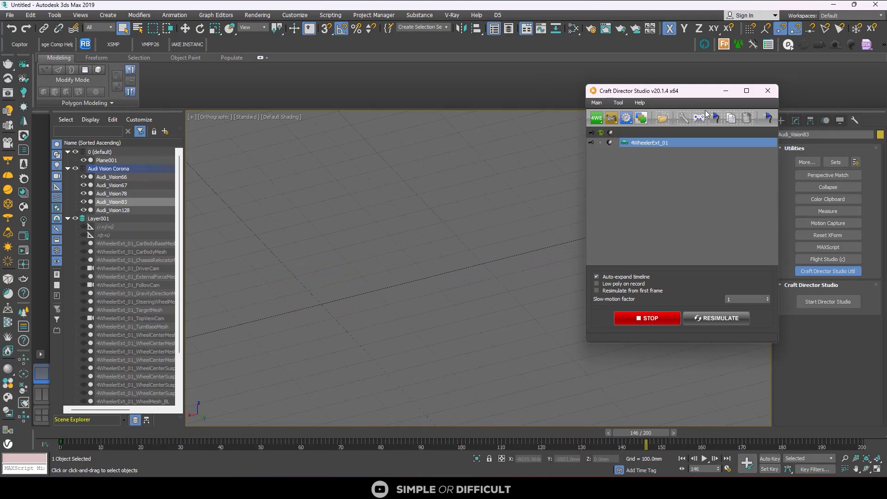
# - Minimize Craft Director Studio and examine the car's driving animation across the flat ground plane
pyautogui.click(726, 91)
pyautogui.scroll(-5, 599, 217)
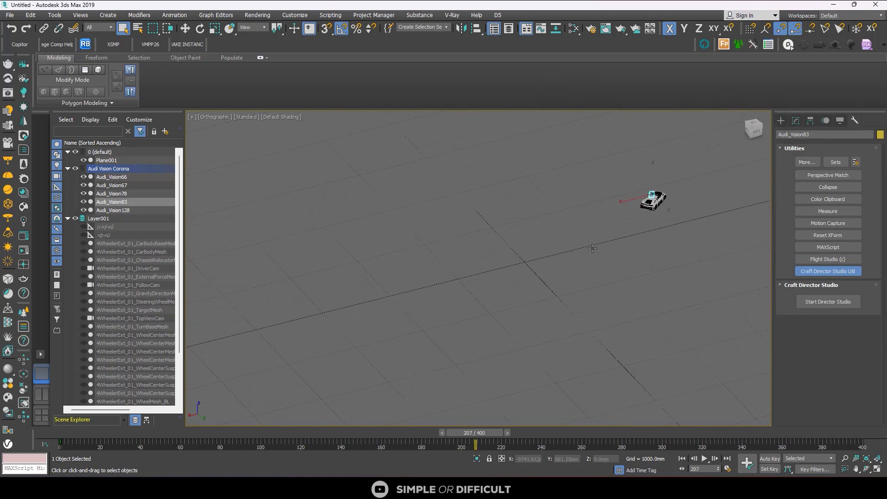
pyautogui.scroll(5, 619, 215)
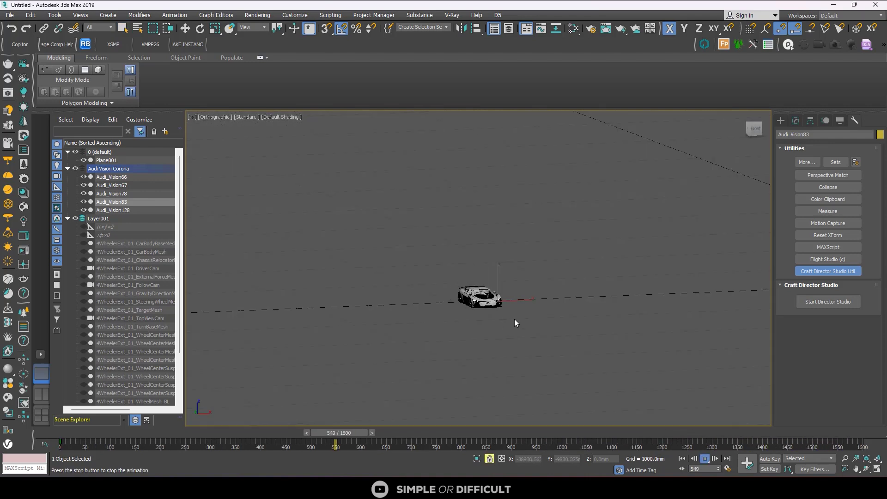
pyautogui.scroll(4, 539, 319)
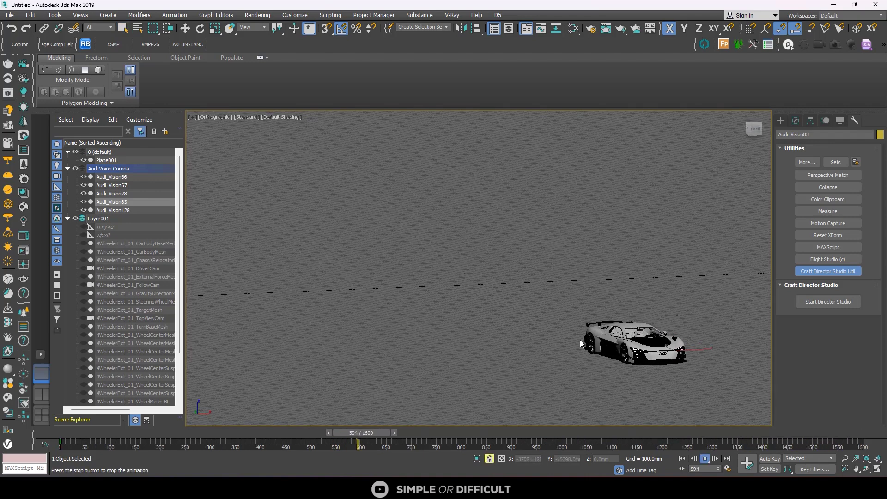
pyautogui.scroll(-5, 534, 306)
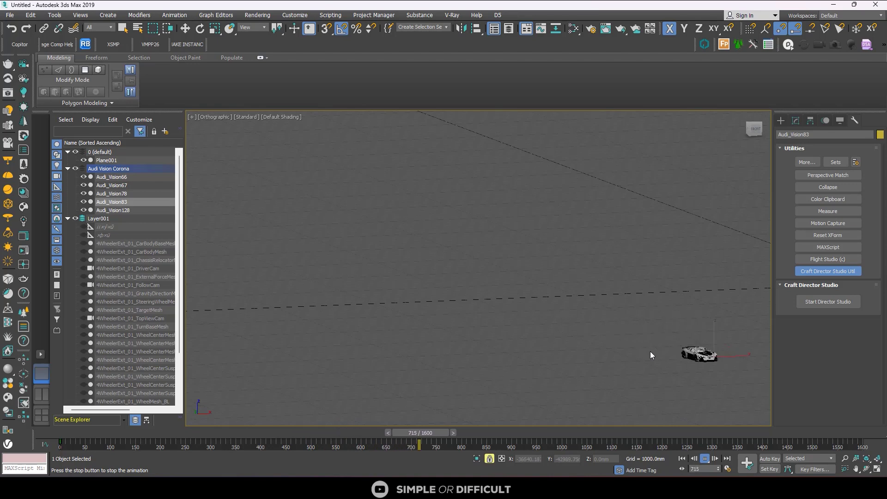
pyautogui.scroll(-2, 598, 334)
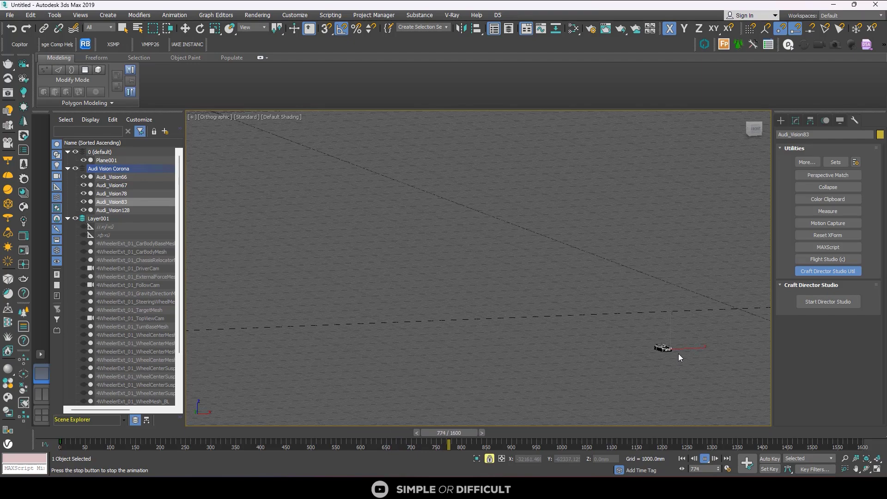
pyautogui.scroll(2, 678, 353)
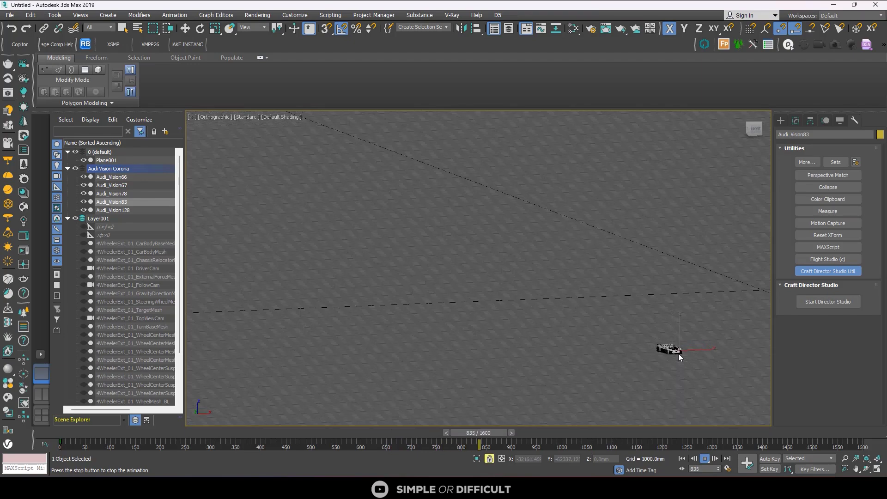
pyautogui.press('z')
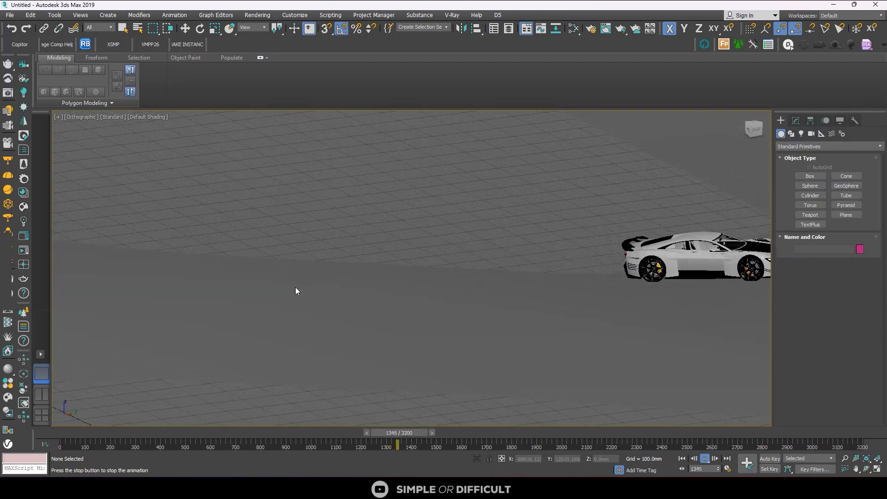
# - Examine the car's animated drive over the uneven terrain
pyautogui.scroll(-5, 295, 287)
pyautogui.scroll(4, 698, 339)
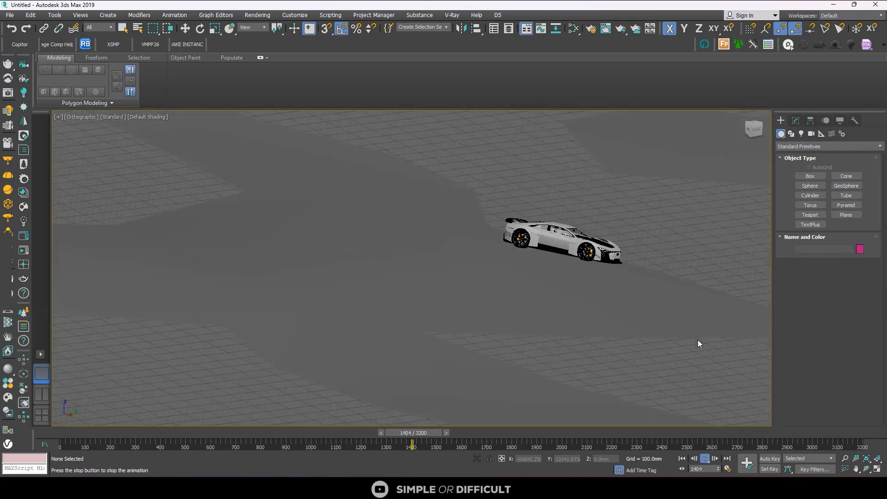
pyautogui.scroll(-2, 510, 309)
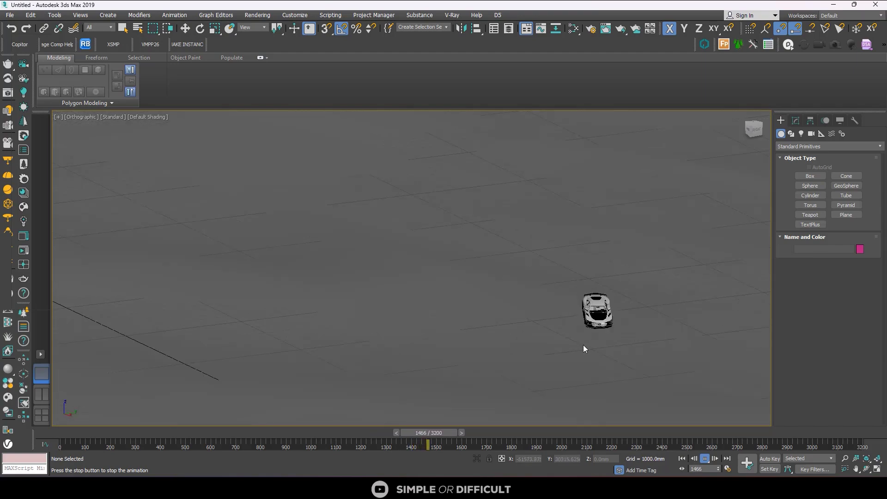
pyautogui.scroll(3, 508, 368)
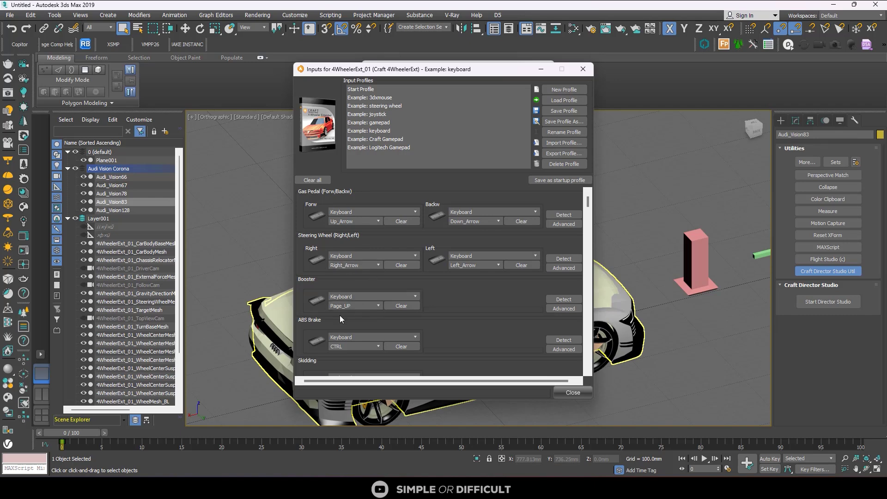
# - Review the keyboard control assignments in the input settings for 4WheelerExt_01
pyautogui.scroll(-10, 398, 289)
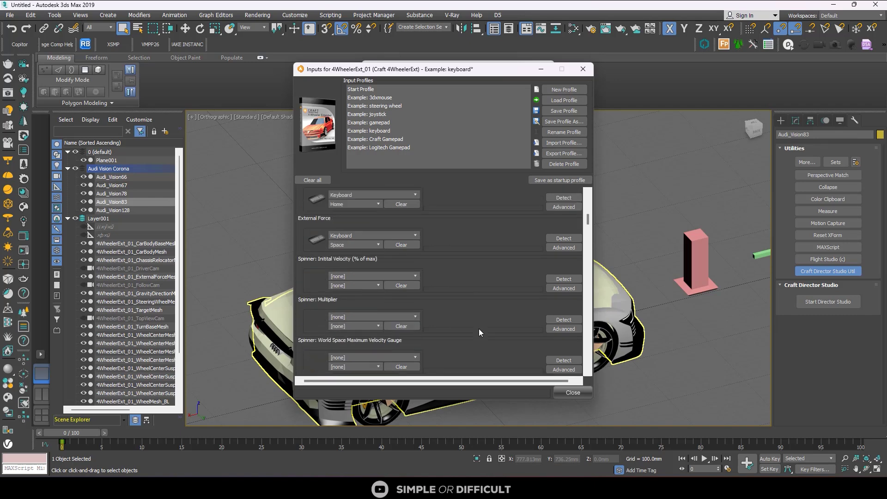
pyautogui.scroll(-3, 423, 247)
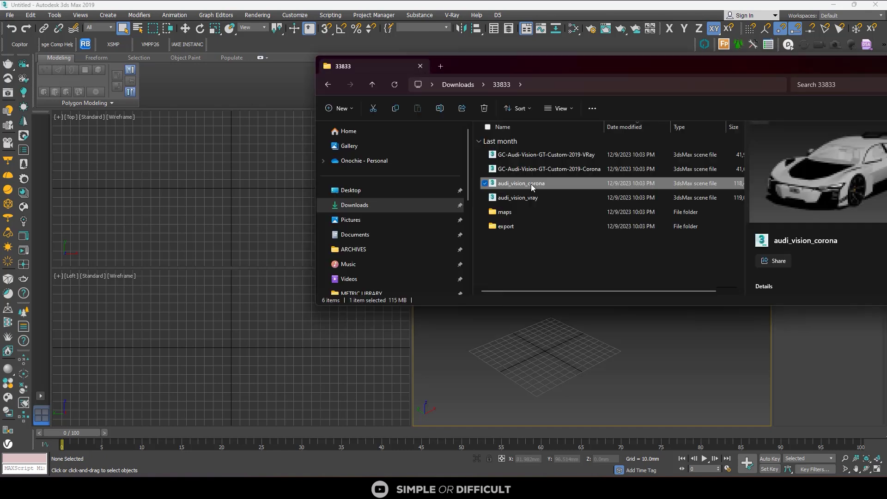
# - Merge the audi_vision_corona scene file from the 33833 downloads folder into the empty scene and place the car
pyautogui.moveTo(531, 184); pyautogui.dragTo(540, 360)
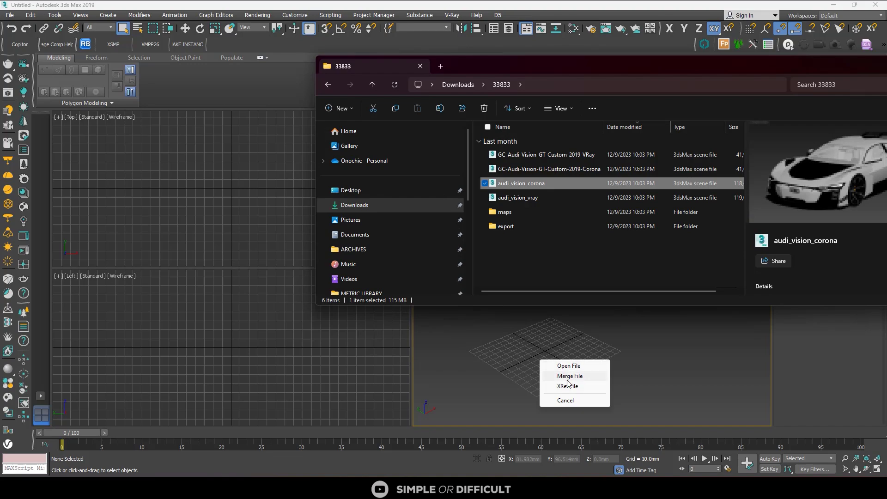
pyautogui.click(569, 377)
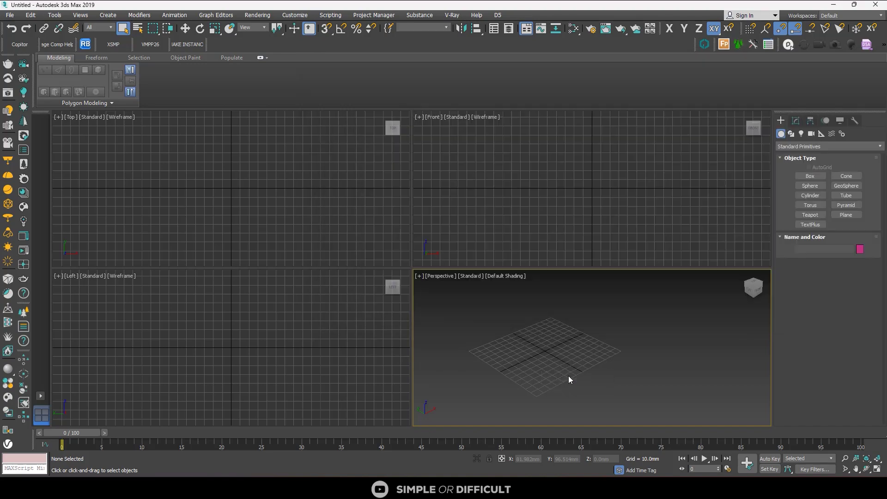
pyautogui.click(568, 376)
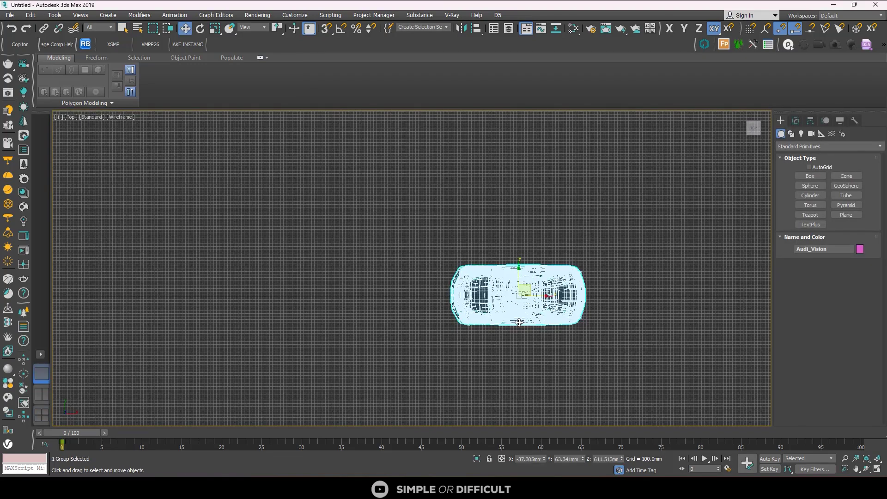
# - Open the Audi_Vision group so the car's parts can be selected individually
pyautogui.keyDown('alt'); pyautogui.moveTo(523, 344); pyautogui.dragTo(511, 270, button='middle'); pyautogui.keyUp('alt')
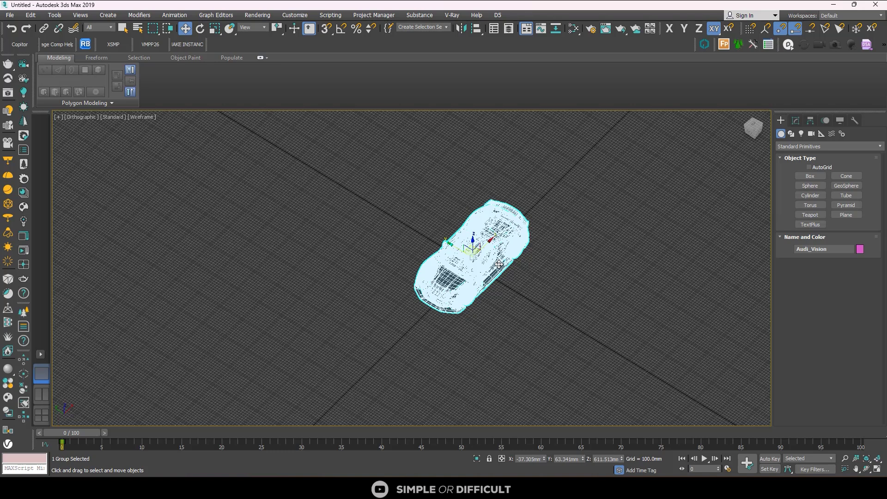
pyautogui.rightClick(499, 264)
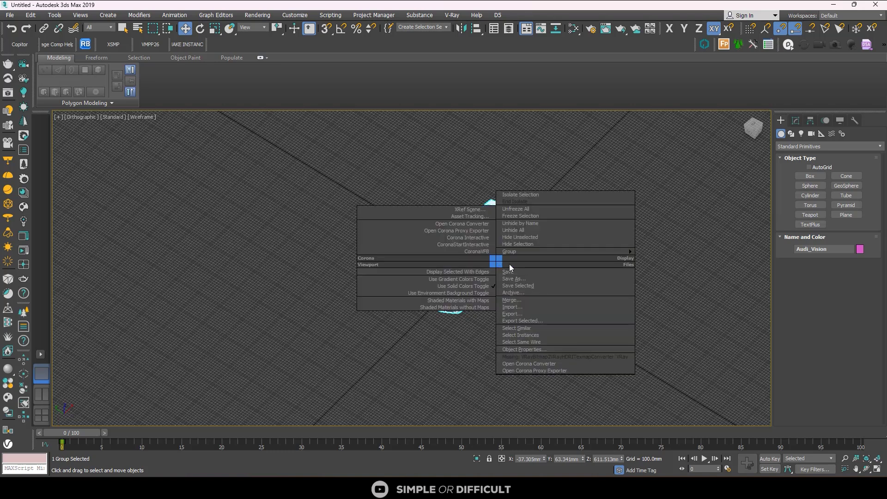
pyautogui.moveTo(567, 251)
pyautogui.click(647, 237)
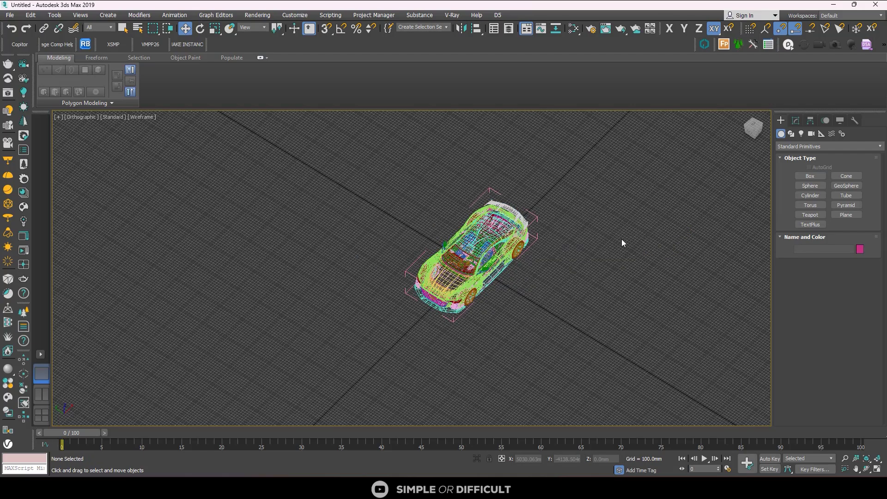
# - Examine the separate objects that make up the car, such as the roof, wheel rims and rear spoiler
pyautogui.click(508, 241)
pyautogui.scroll(6, 504, 238)
pyautogui.scroll(-6, 502, 238)
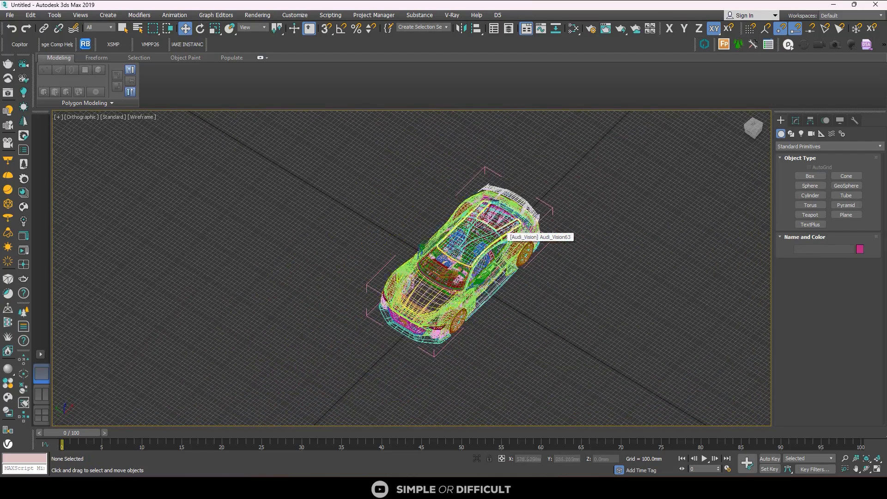
pyautogui.scroll(5, 462, 242)
pyautogui.scroll(-4, 470, 239)
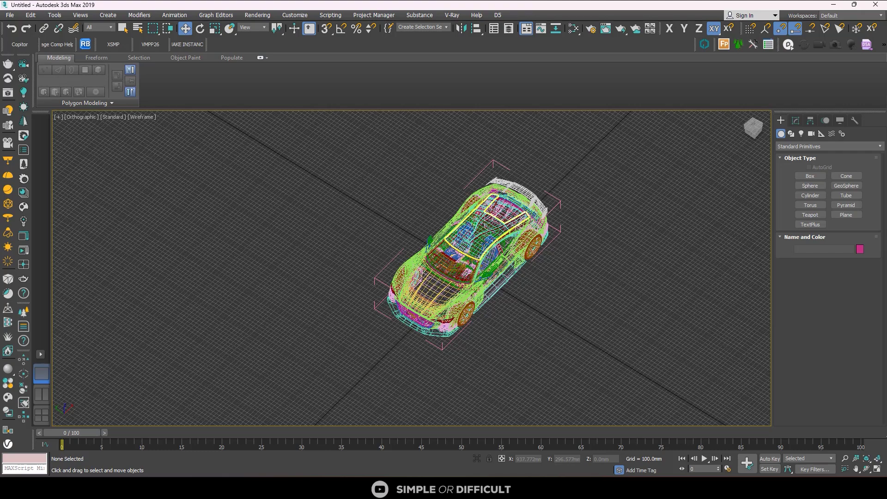
pyautogui.scroll(5, 469, 270)
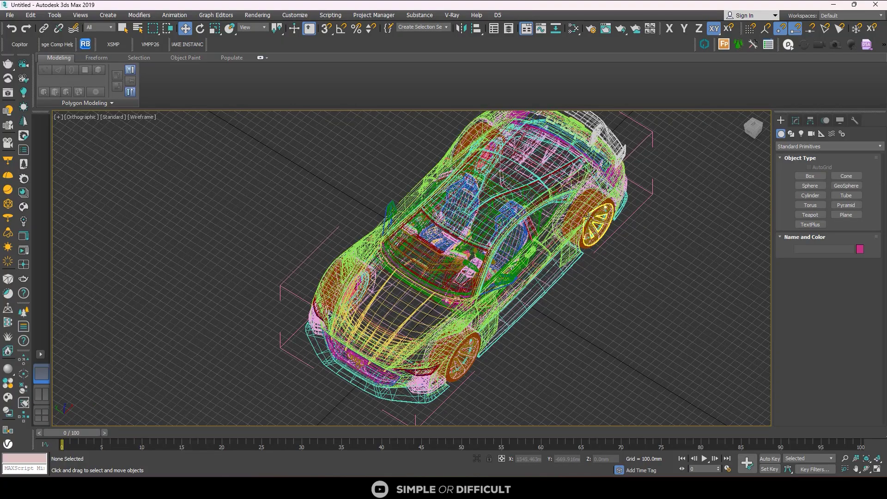
pyautogui.scroll(5, 598, 216)
pyautogui.keyDown('alt'); pyautogui.moveTo(599, 216); pyautogui.dragTo(606, 185, button='middle'); pyautogui.keyUp('alt')
pyautogui.scroll(2, 607, 185)
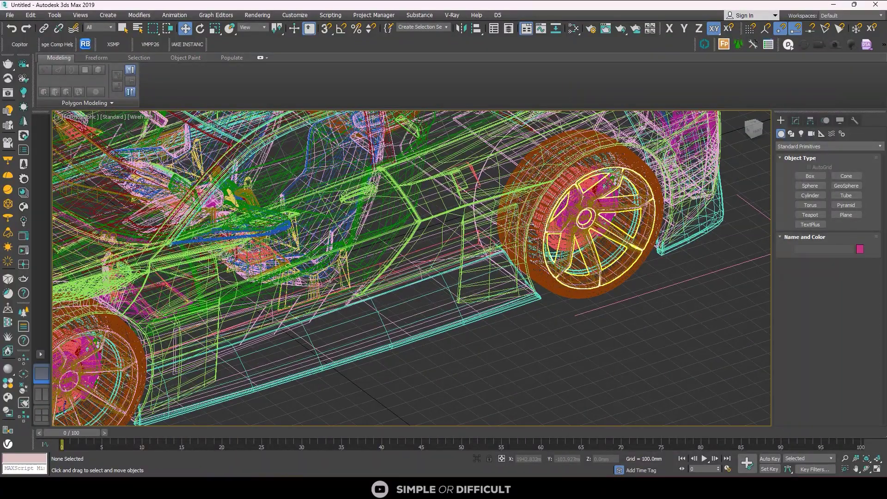
pyautogui.scroll(-4, 620, 208)
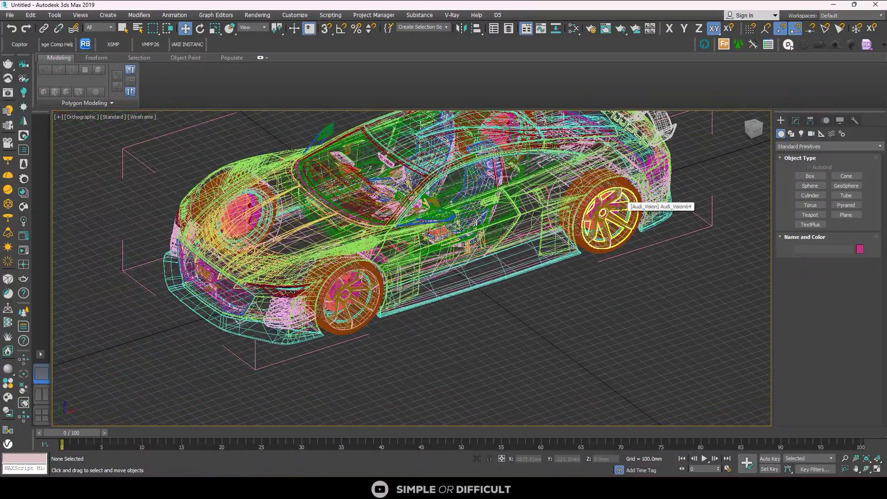
pyautogui.scroll(-4, 622, 208)
pyautogui.keyDown('alt'); pyautogui.moveTo(622, 208); pyautogui.dragTo(617, 249, button='middle'); pyautogui.keyUp('alt')
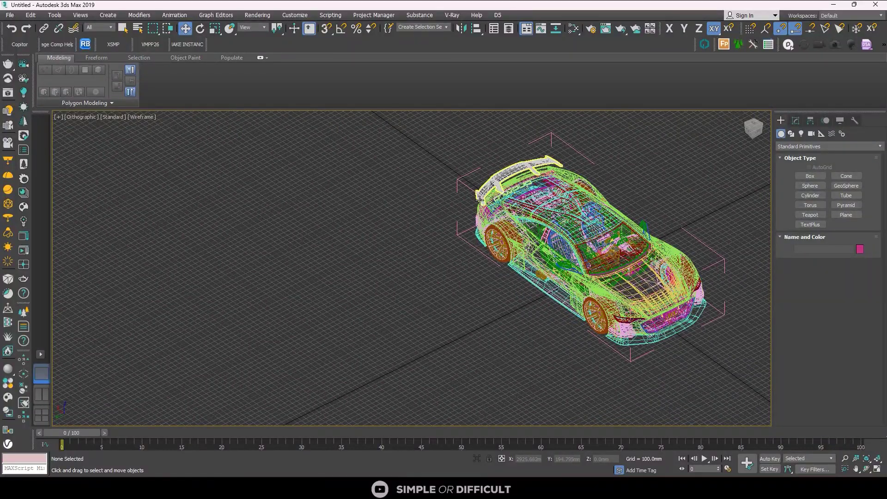
pyautogui.scroll(-4, 477, 195)
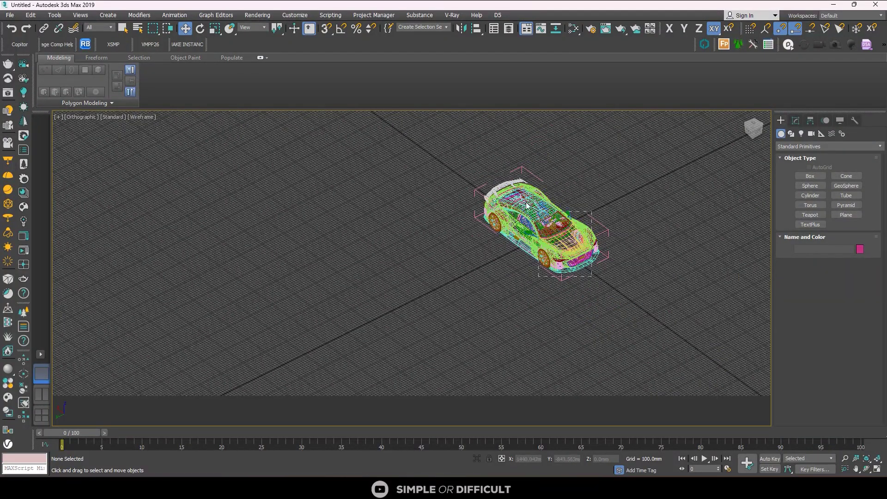
pyautogui.moveTo(596, 282); pyautogui.dragTo(459, 171)
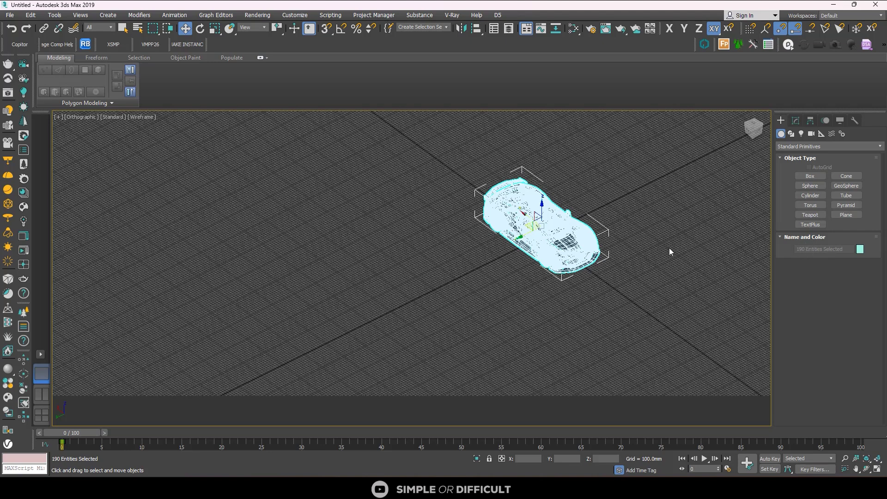
pyautogui.click(622, 208)
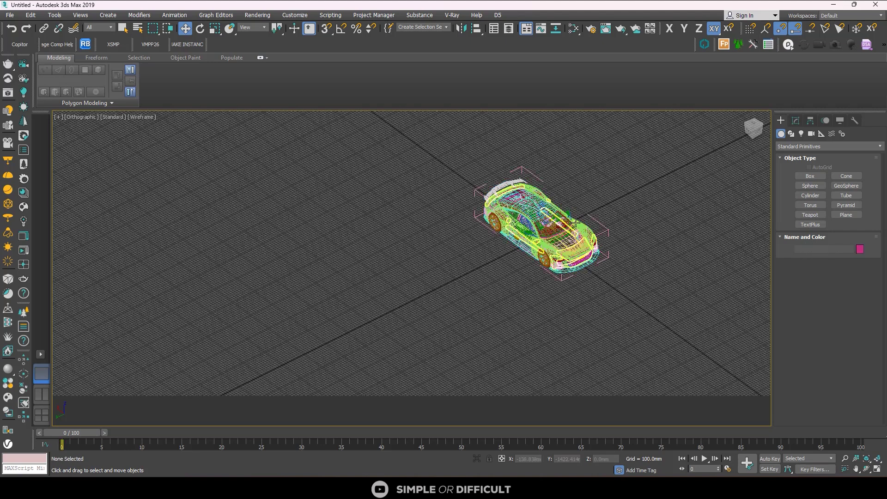
# - Select the car's roof object Audi_Vision78 and go to its Editable Poly level beneath TurboSmooth
pyautogui.keyDown('alt'); pyautogui.moveTo(576, 223); pyautogui.dragTo(518, 221, button='middle'); pyautogui.keyUp('alt')
pyautogui.scroll(5, 532, 287)
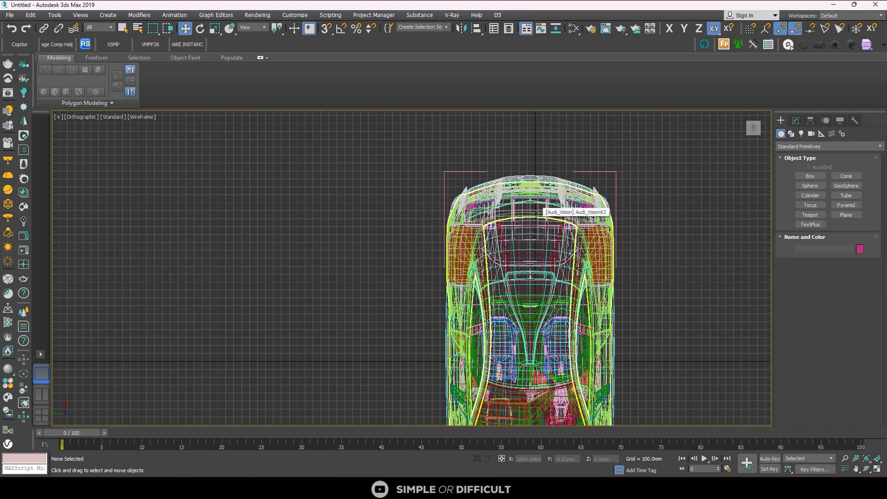
pyautogui.click(539, 251)
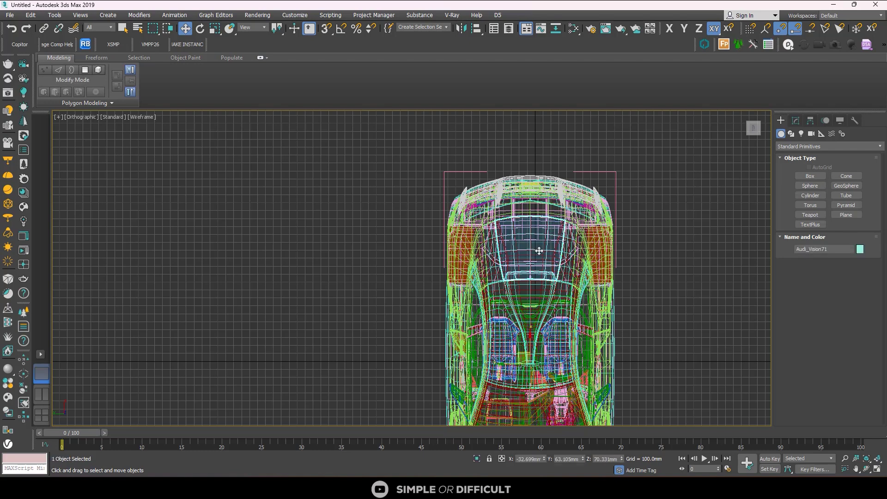
pyautogui.click(539, 288)
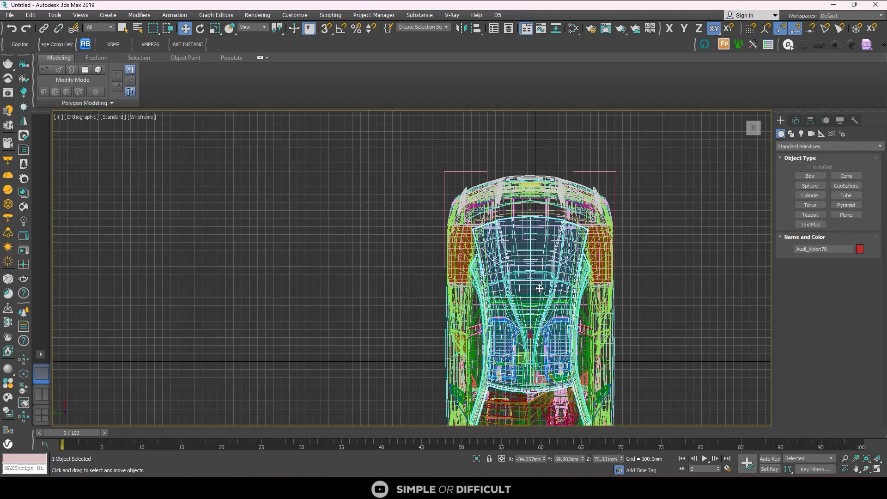
pyautogui.click(796, 121)
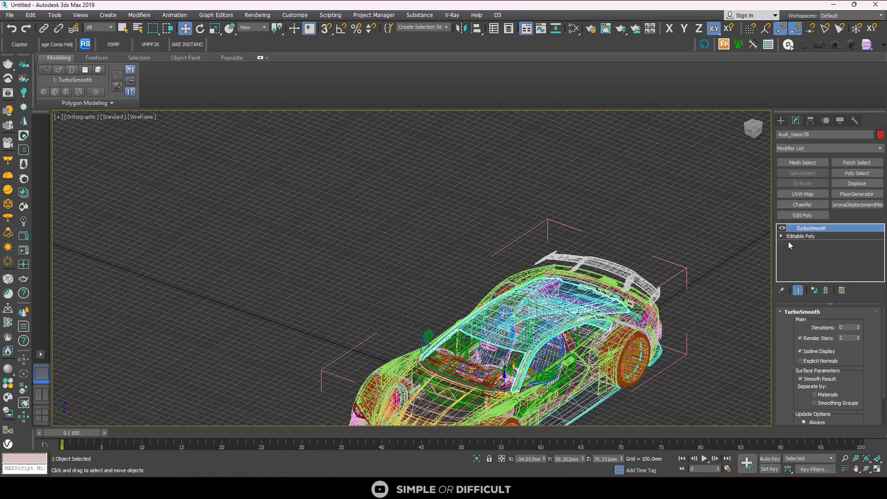
pyautogui.click(800, 236)
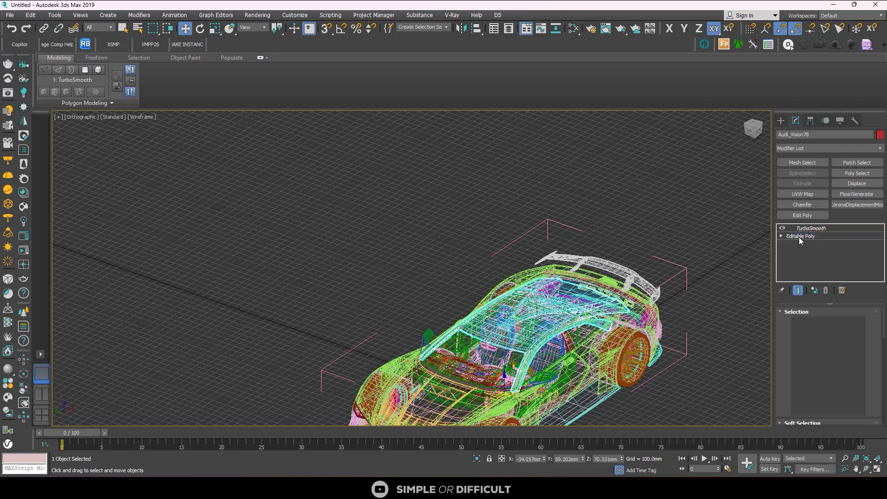
# - Attach the car's main body shell and neighbouring parts to Audi_Vision78, using Match Material IDs to Material
pyautogui.scroll(-5, 873, 331)
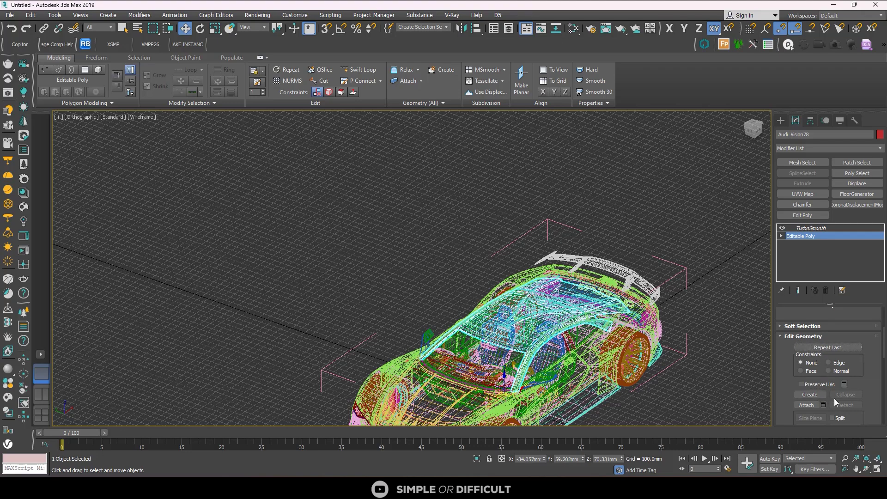
pyautogui.click(807, 405)
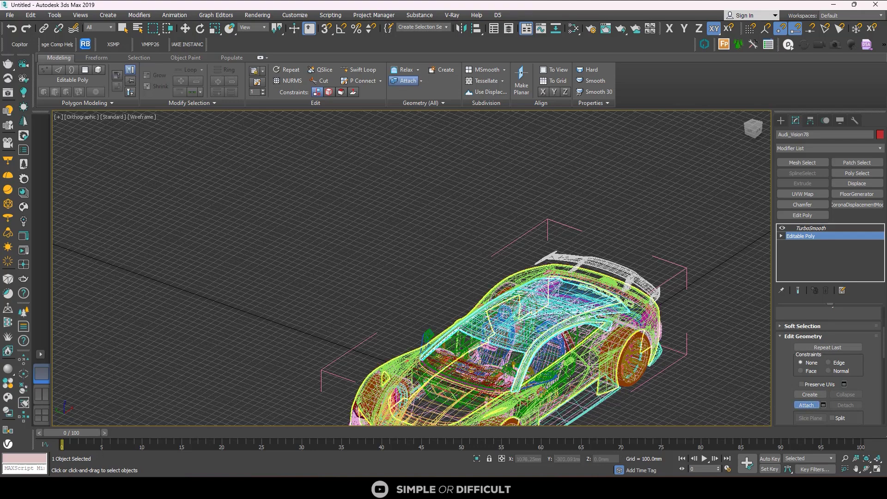
pyautogui.click(581, 370)
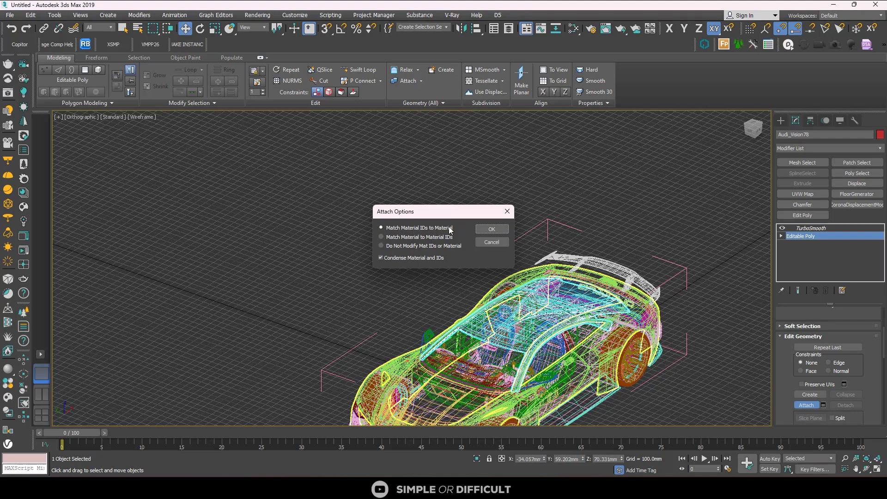
pyautogui.click(492, 229)
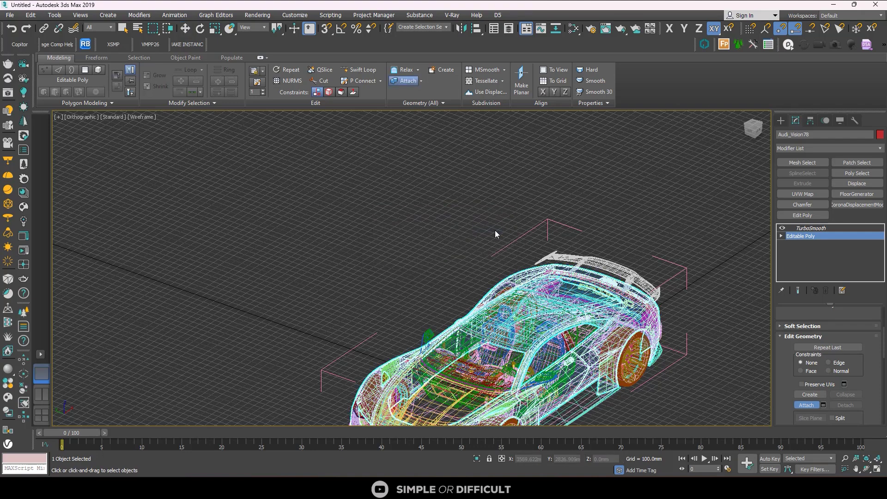
pyautogui.click(573, 298)
pyautogui.click(488, 231)
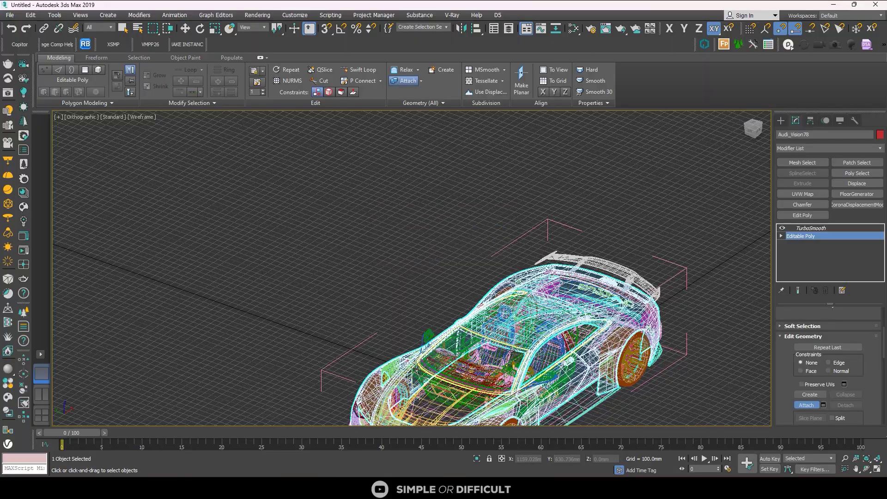
pyautogui.click(495, 253)
pyautogui.click(492, 232)
# - Attach the small interior parts still separate inside the cabin to Audi_Vision78, matching material IDs to material
pyautogui.click(387, 171)
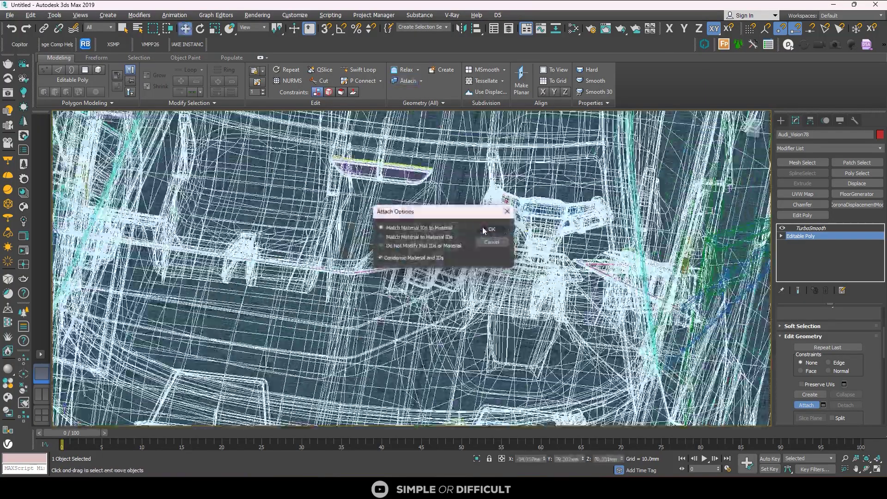
pyautogui.click(485, 229)
pyautogui.click(504, 255)
pyautogui.click(492, 229)
pyautogui.press('z')
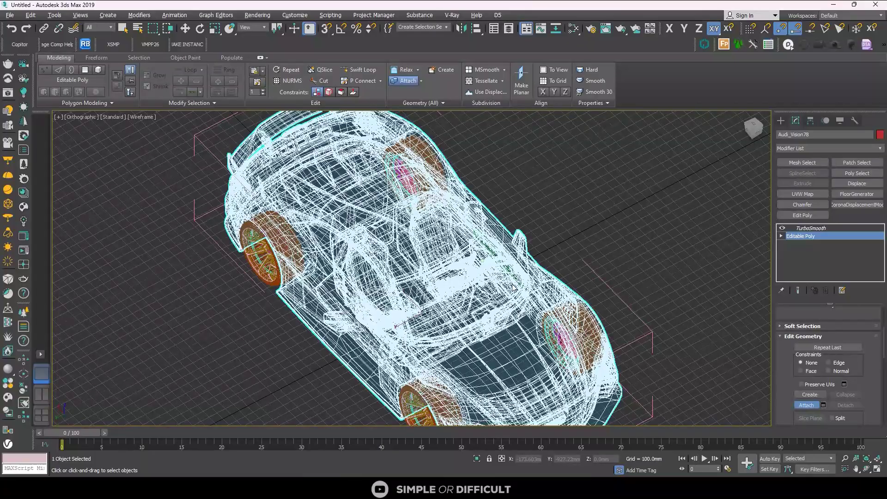
pyautogui.keyDown('alt'); pyautogui.moveTo(490, 298); pyautogui.dragTo(162, 202, button='middle'); pyautogui.keyUp('alt')
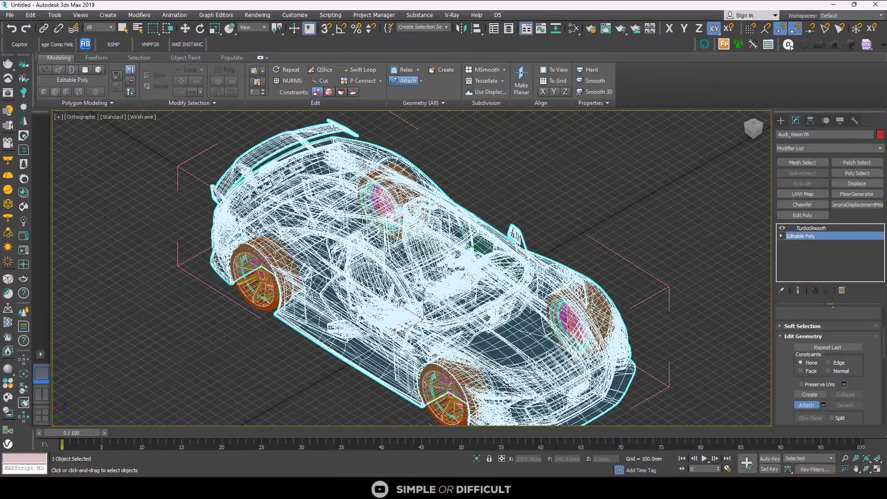
# - Show the Scene Explorer and hide Audi_Vision78 to examine which parts besides the wheels are still unattached
pyautogui.click(56, 16)
pyautogui.click(58, 31)
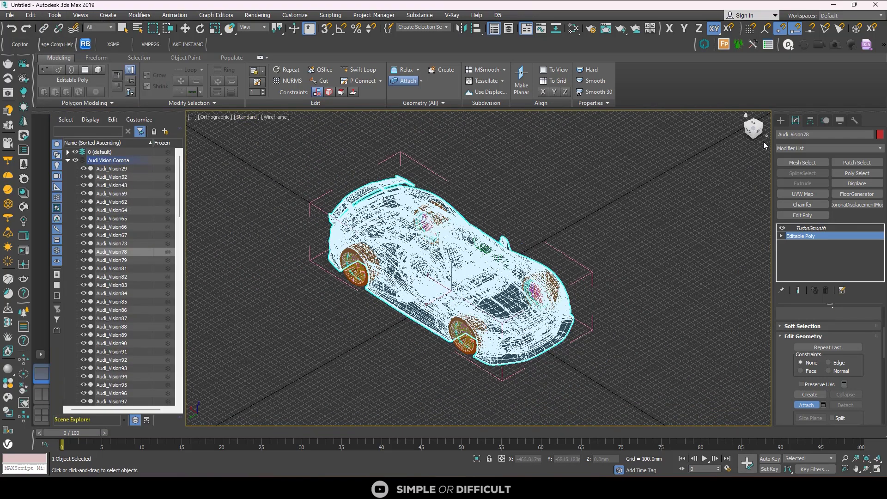
pyautogui.click(781, 120)
pyautogui.press('w')
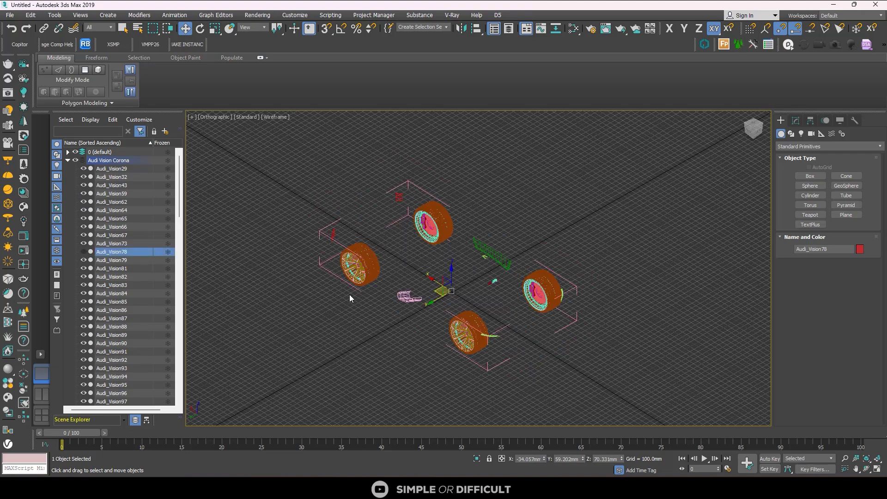
pyautogui.scroll(5, 382, 295)
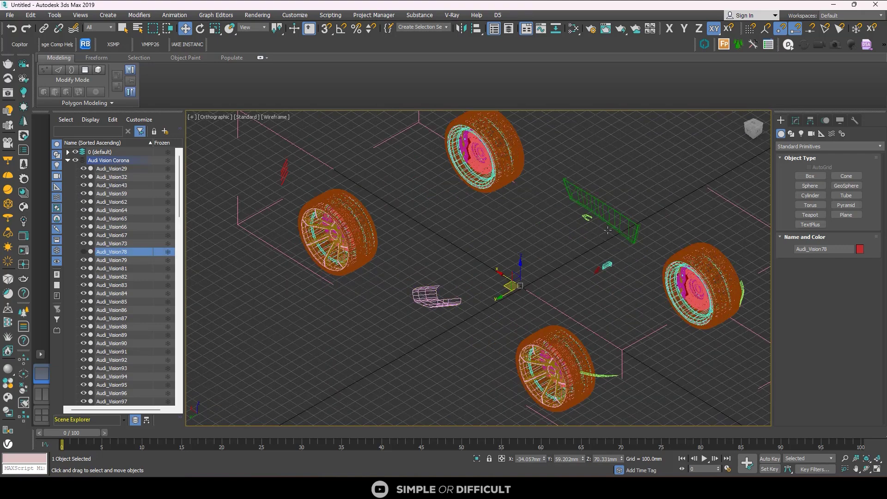
pyautogui.keyDown('alt'); pyautogui.moveTo(505, 306); pyautogui.dragTo(533, 352, button='middle'); pyautogui.keyUp('alt')
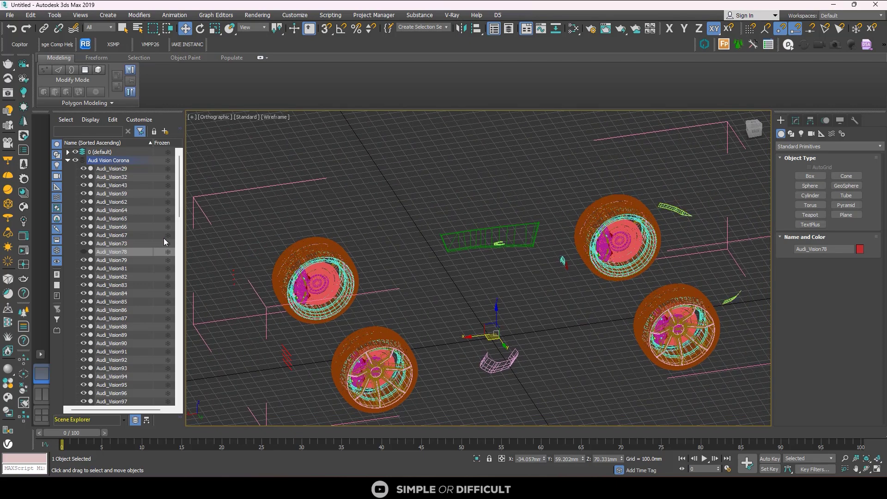
# - Unhide Audi_Vision78 and attach the remaining loose non-wheel parts to its Editable Poly
pyautogui.click(84, 252)
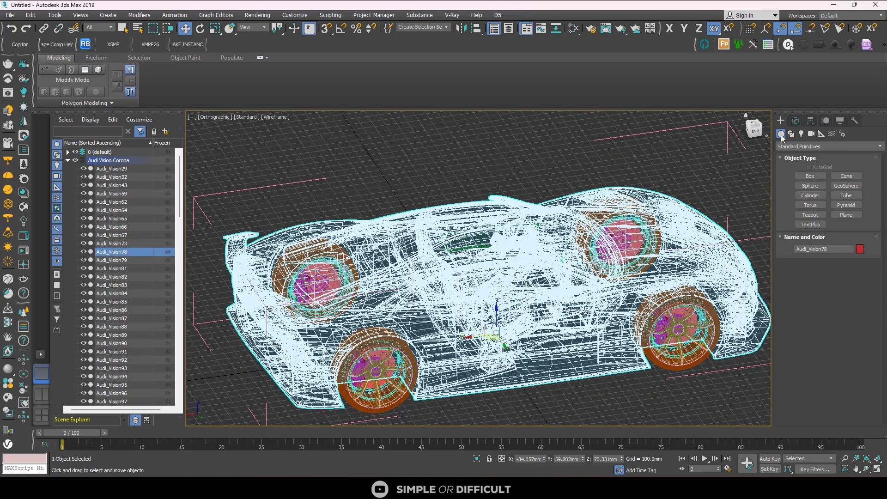
pyautogui.click(795, 121)
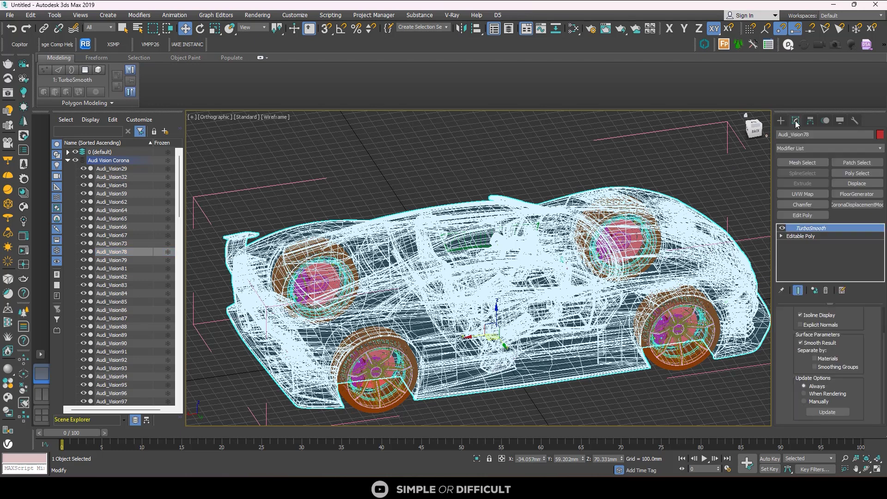
pyautogui.click(799, 237)
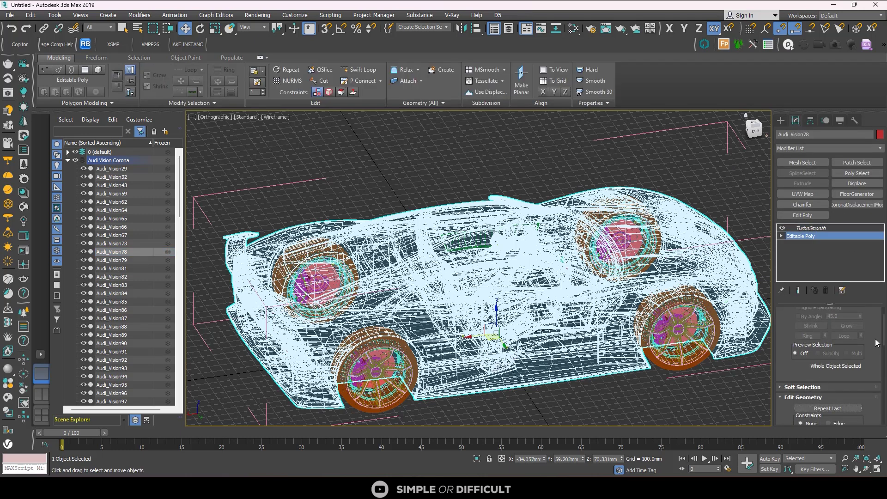
pyautogui.scroll(-3, 809, 388)
pyautogui.scroll(-5, 815, 418)
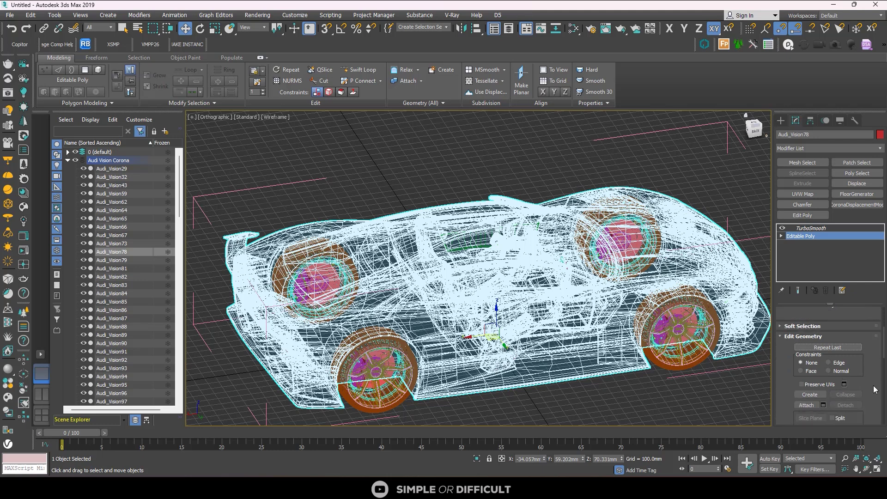
pyautogui.click(813, 378)
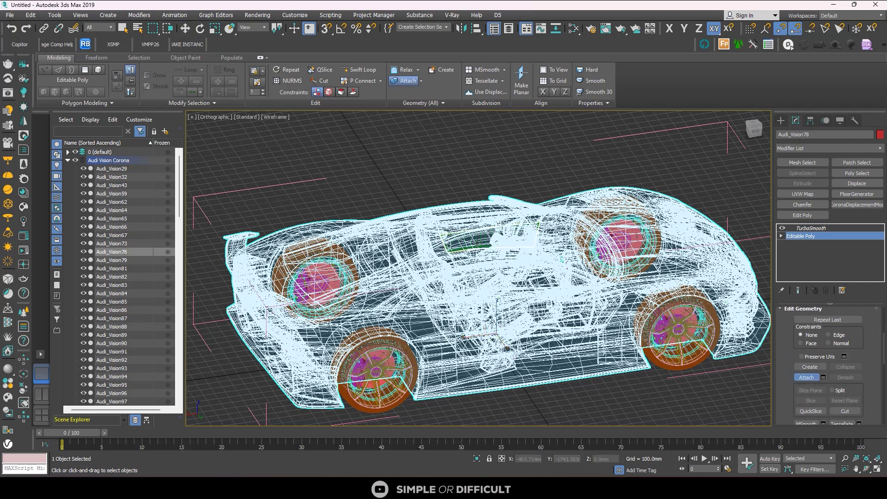
pyautogui.click(474, 241)
pyautogui.click(507, 232)
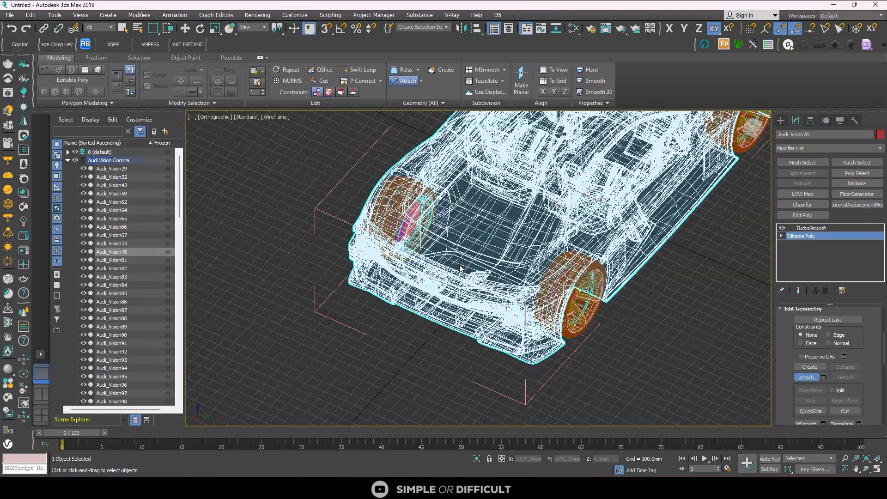
pyautogui.scroll(-5, 460, 268)
pyautogui.scroll(4, 500, 197)
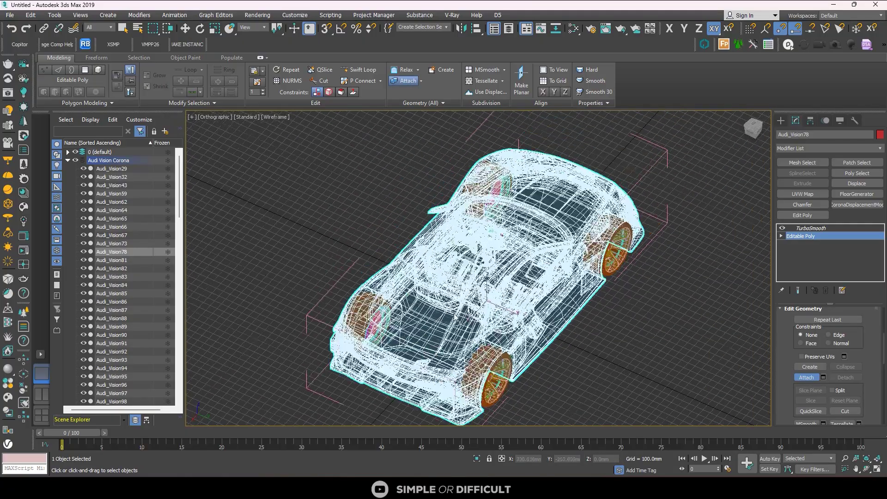
pyautogui.keyDown('alt'); pyautogui.moveTo(495, 231); pyautogui.dragTo(484, 255, button='middle'); pyautogui.keyUp('alt')
pyautogui.scroll(2, 484, 255)
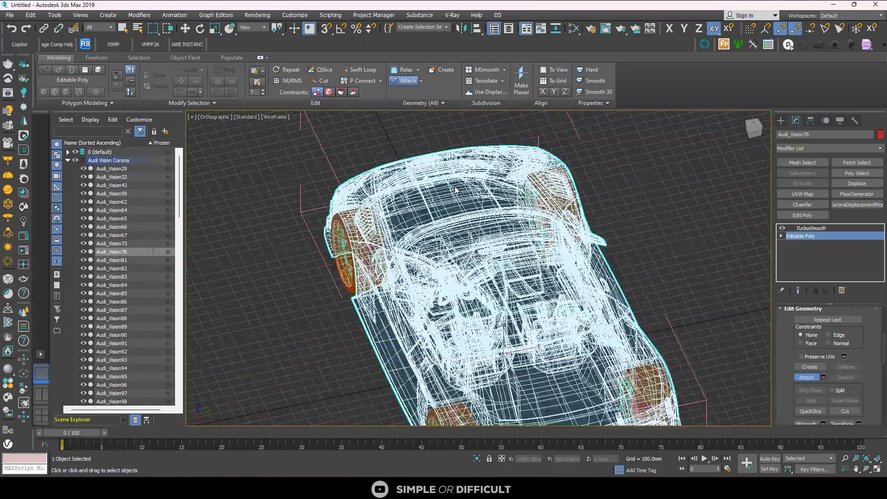
pyautogui.keyDown('alt'); pyautogui.moveTo(518, 189); pyautogui.dragTo(508, 176, button='middle'); pyautogui.keyUp('alt')
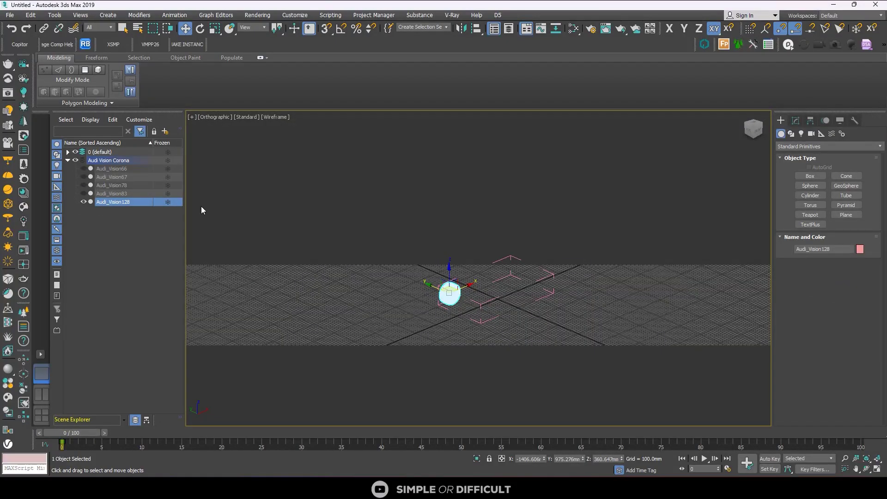
# - Make the merged body and all four wheel objects in the Audi Vision Corona layer visible again
pyautogui.click(84, 202)
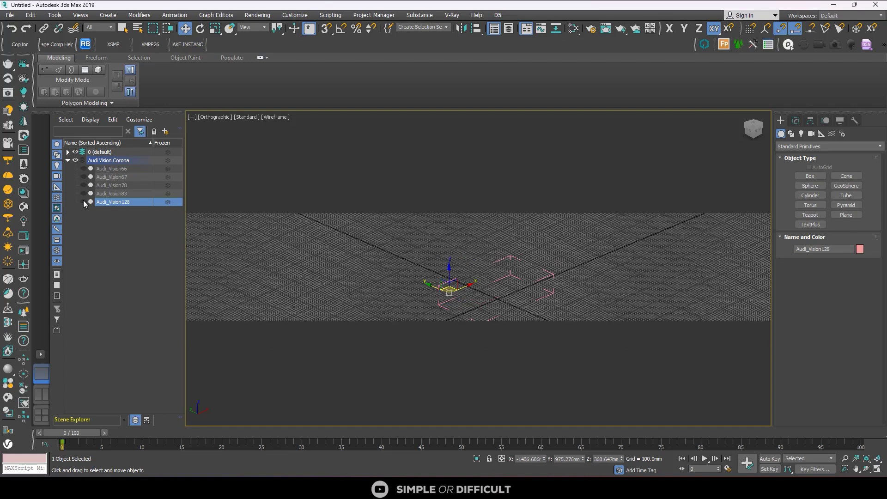
pyautogui.click(83, 202)
pyautogui.moveTo(83, 193); pyautogui.dragTo(82, 168)
pyautogui.press('Delete')
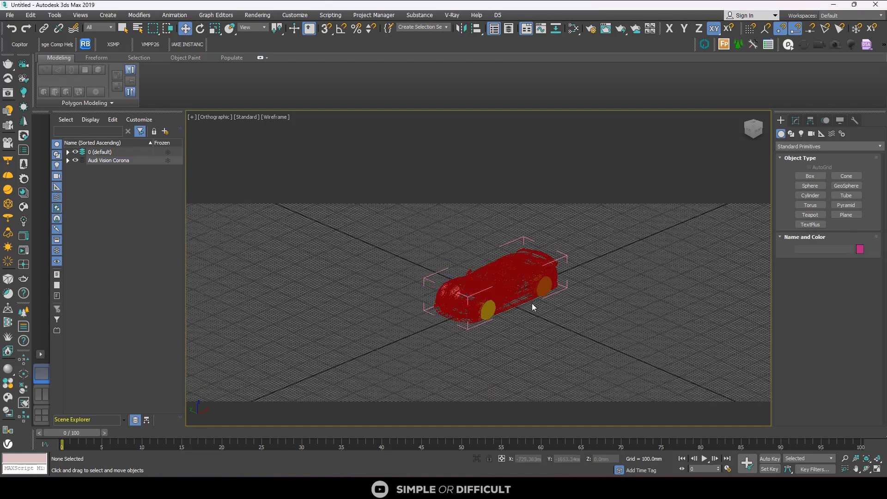
# - Delete the Audi_Vision group helper surrounding the car, keeping the body and four wheels
pyautogui.moveTo(466, 350); pyautogui.dragTo(374, 383)
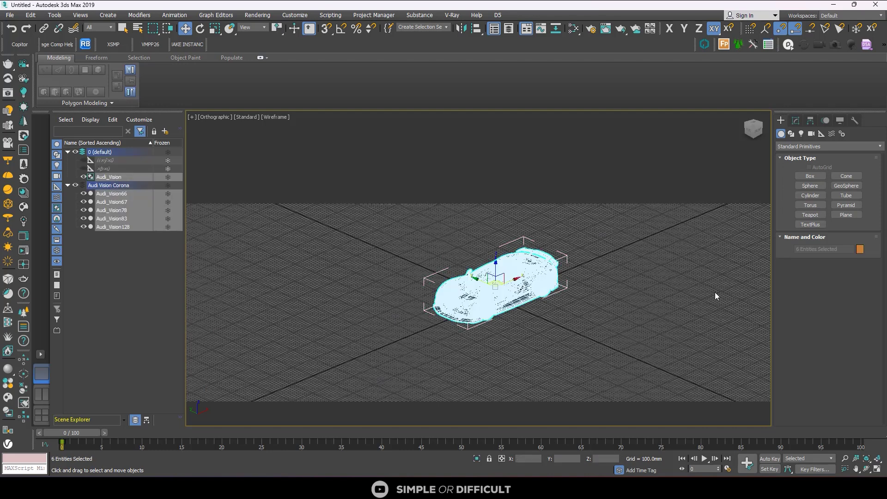
pyautogui.click(567, 255)
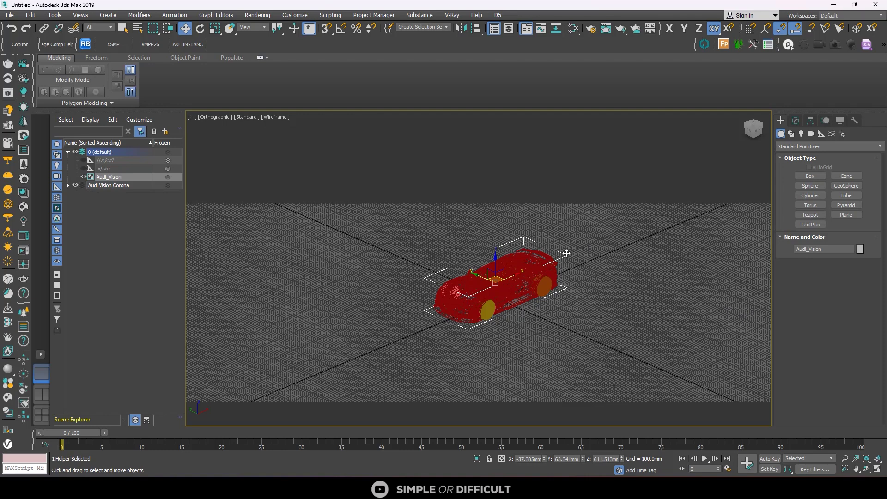
pyautogui.click(568, 260)
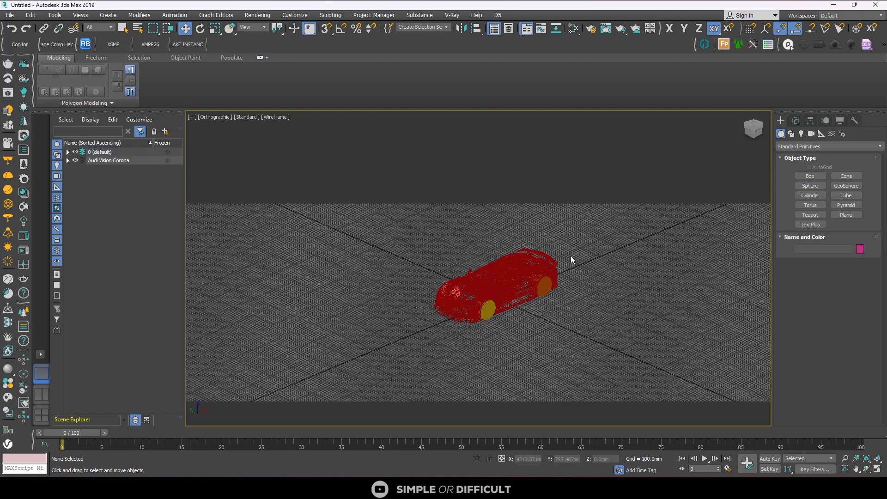
pyautogui.moveTo(562, 255); pyautogui.dragTo(423, 348)
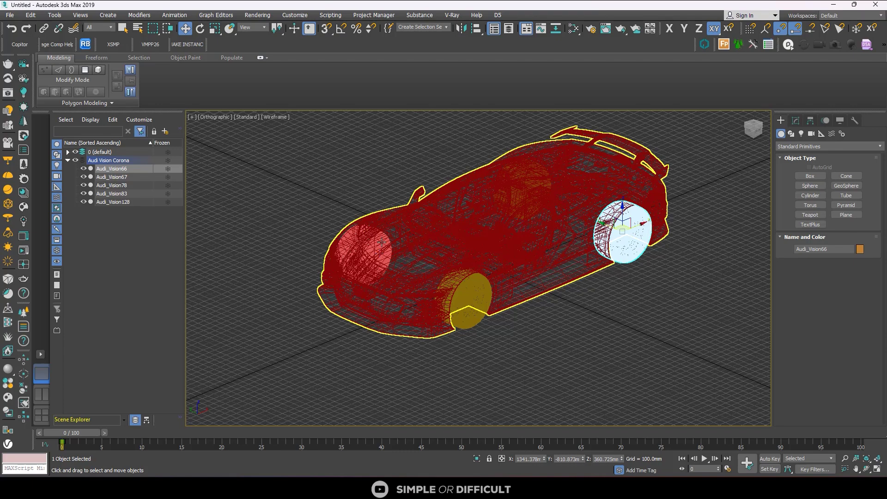
pyautogui.scroll(-5, 491, 227)
pyautogui.click(548, 318)
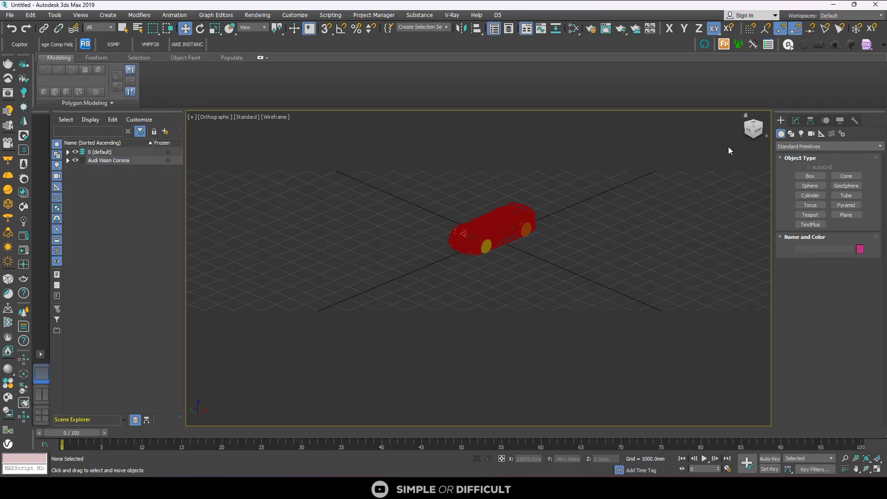
# - In the top view, create a rectangular ground plane about 461577 mm long and 624401 mm wide around the car
pyautogui.click(754, 127)
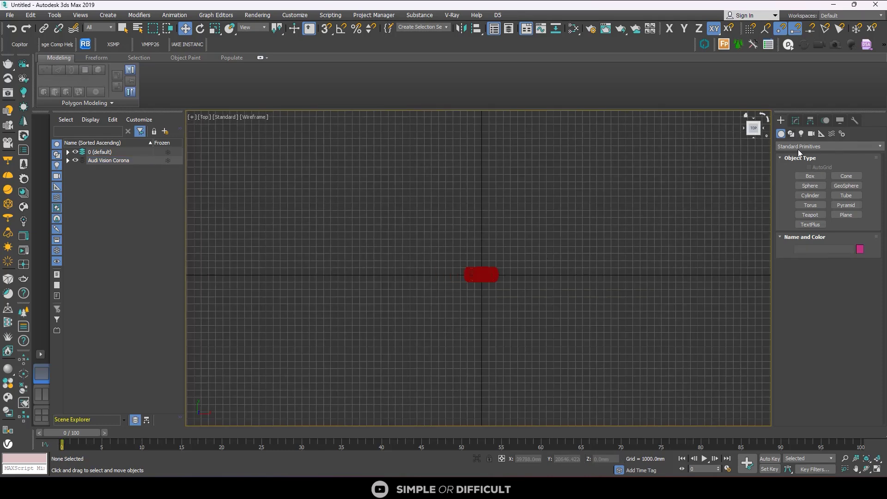
pyautogui.click(846, 215)
pyautogui.scroll(-4, 499, 250)
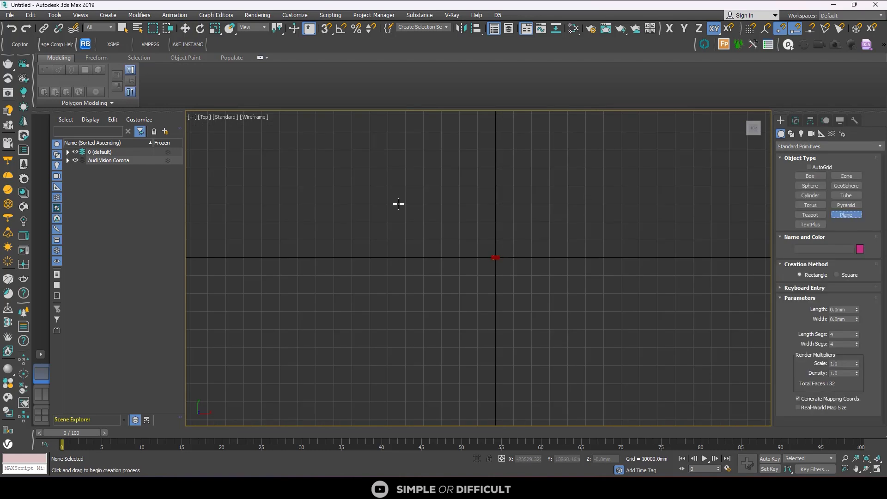
pyautogui.scroll(-2, 362, 179)
pyautogui.moveTo(361, 180); pyautogui.dragTo(372, 244, button='middle')
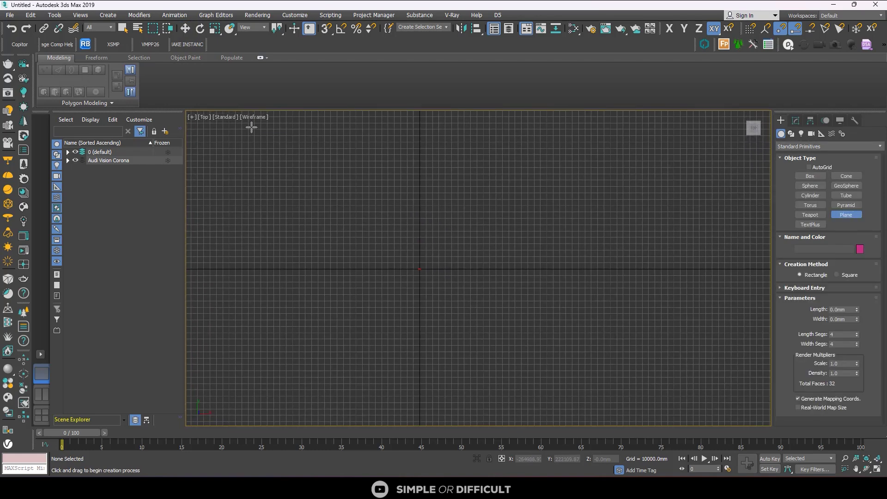
pyautogui.moveTo(251, 126); pyautogui.dragTo(430, 298)
pyautogui.moveTo(505, 364); pyautogui.dragTo(652, 419)
# - Enlarge the plane to about 650824 mm long and 1030263 mm wide and move it along X to about -56272 mm
pyautogui.scroll(3, 501, 303)
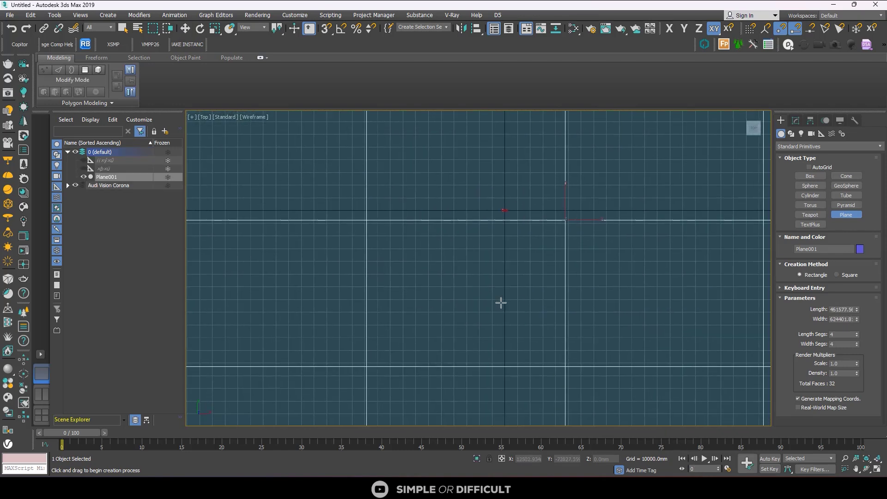
pyautogui.scroll(-4, 475, 295)
pyautogui.moveTo(856, 309)
pyautogui.mouseDown()
pyautogui.moveTo(861, 302)
pyautogui.moveTo(858, 312)
pyautogui.mouseUp()
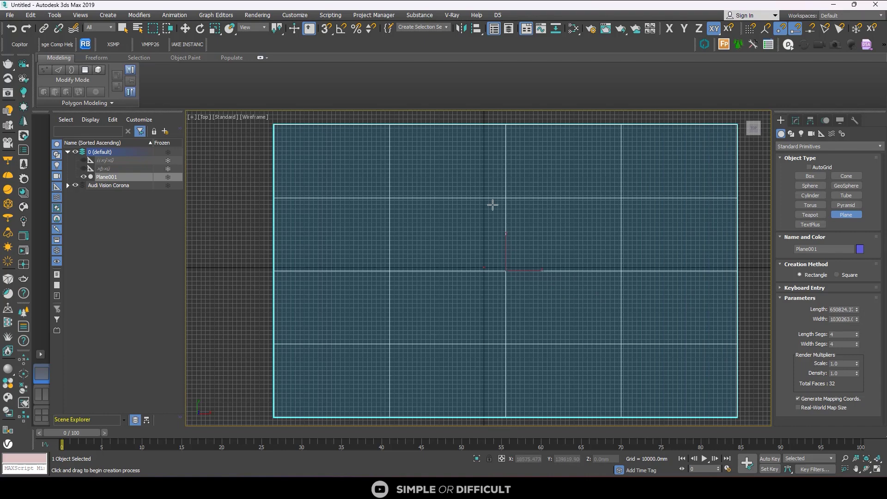
pyautogui.click(184, 28)
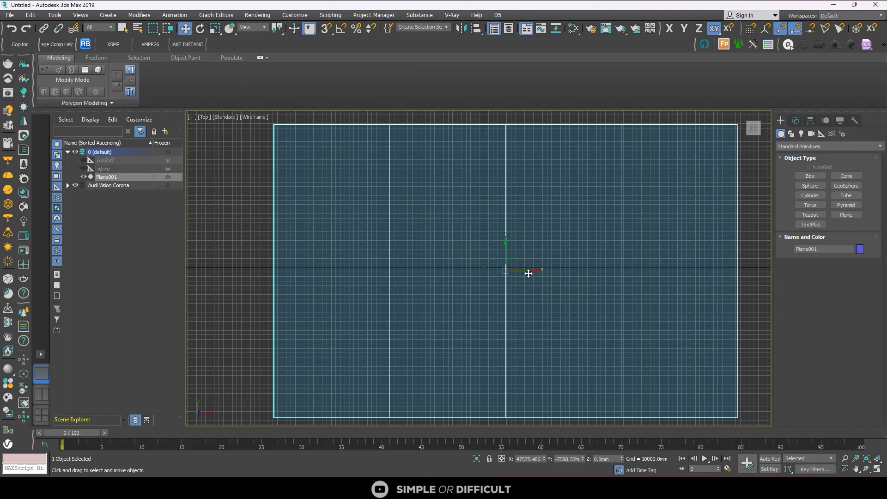
pyautogui.moveTo(529, 273); pyautogui.dragTo(484, 280)
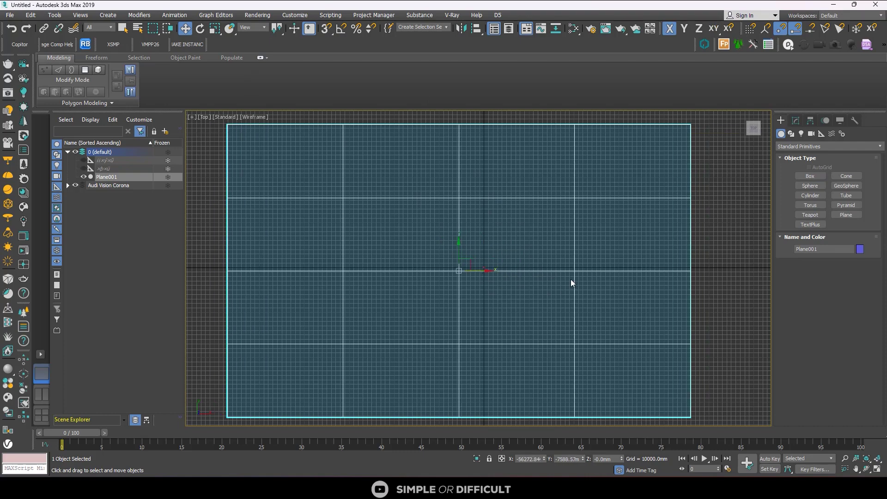
# - Set the ground plane's length segments and width segments to 50 each
pyautogui.click(795, 121)
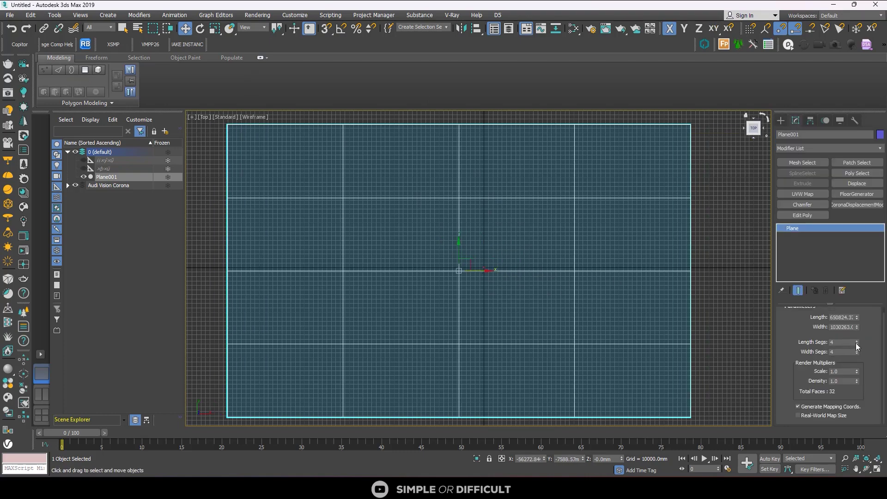
pyautogui.moveTo(856, 343); pyautogui.dragTo(849, 319)
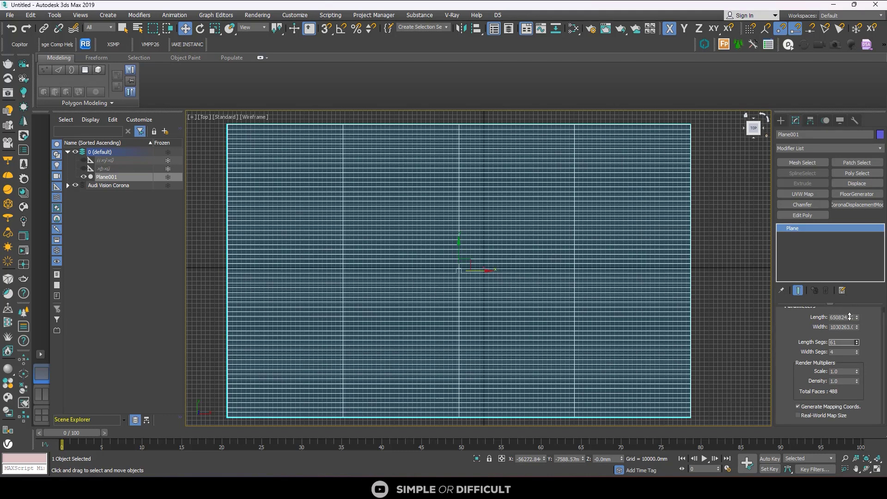
pyautogui.doubleClick(839, 343)
pyautogui.write('50')
pyautogui.doubleClick(835, 351)
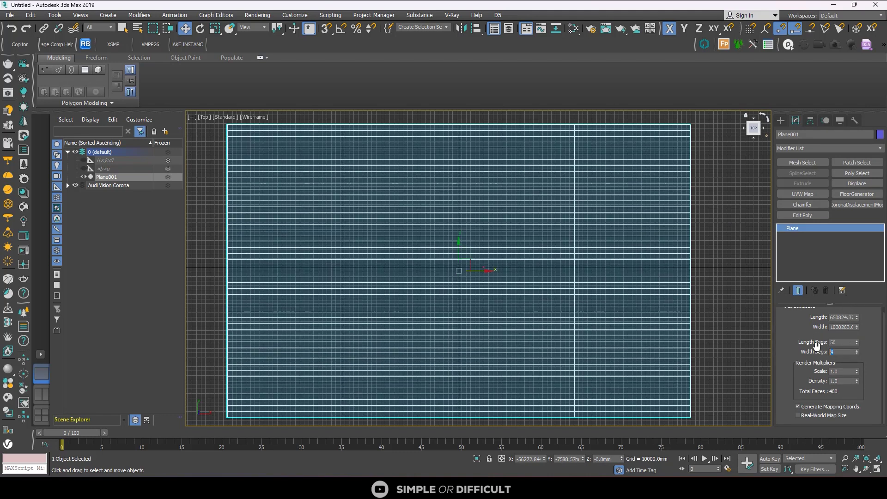
pyautogui.write('50')
pyautogui.press('Return')
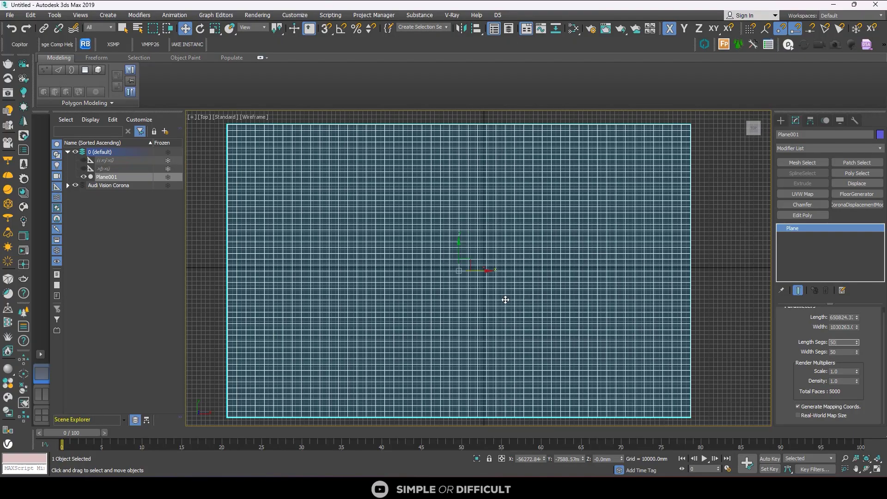
# - Deselect the ground plane and switch the angled orthographic viewport from wireframe to Default Shading
pyautogui.keyDown('alt'); pyautogui.moveTo(506, 299); pyautogui.dragTo(433, 282, button='middle'); pyautogui.keyUp('alt')
pyautogui.scroll(7, 433, 281)
pyautogui.scroll(-5, 497, 251)
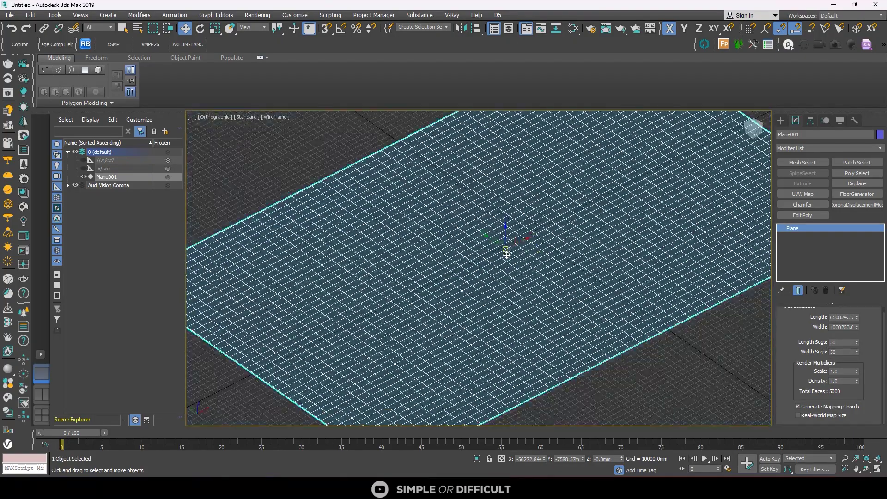
pyautogui.click(659, 365)
pyautogui.scroll(8, 528, 238)
pyautogui.moveTo(542, 225); pyautogui.dragTo(501, 298, button='middle')
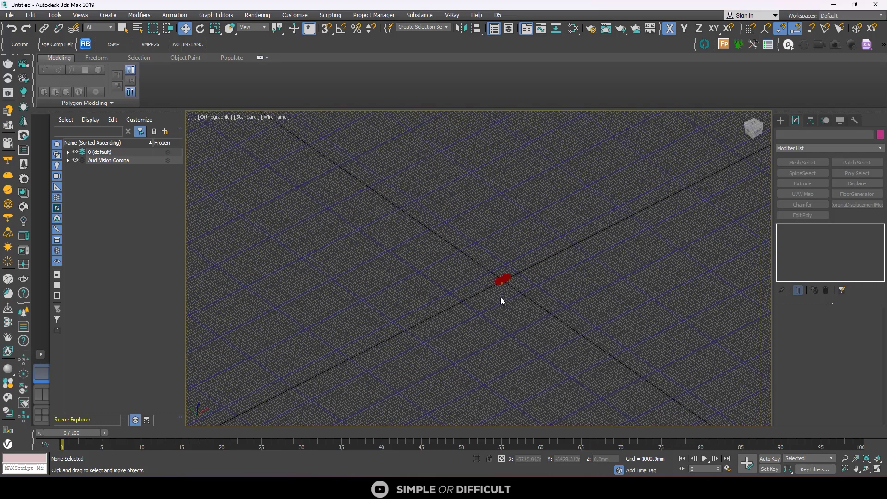
pyautogui.scroll(2, 500, 298)
pyautogui.click(275, 117)
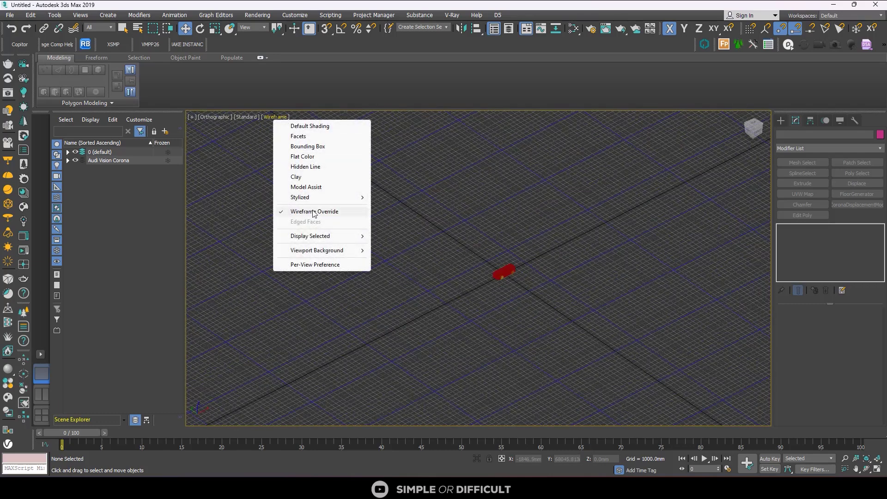
pyautogui.click(315, 126)
pyautogui.scroll(5, 510, 261)
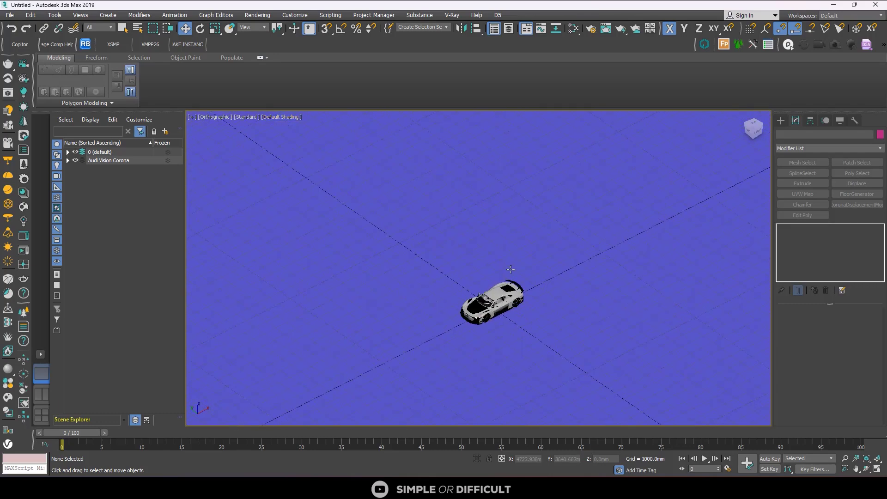
pyautogui.scroll(-5, 458, 241)
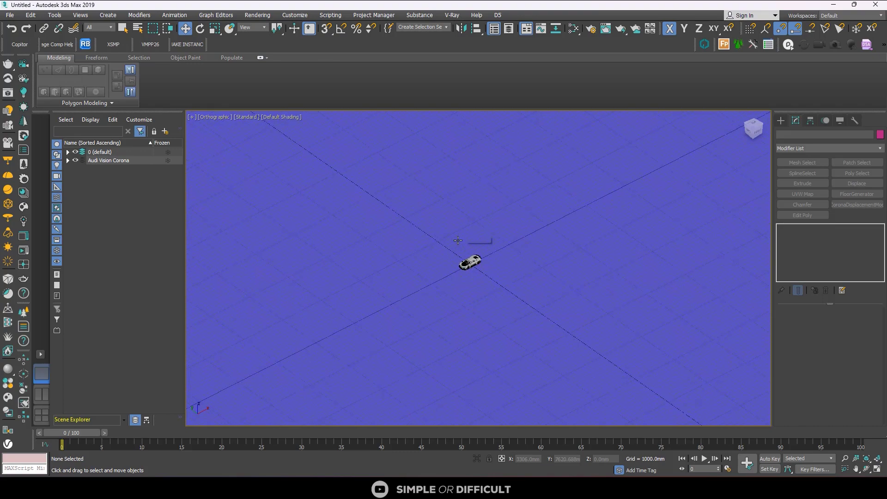
# - Create a CoronaLegacyMtl material in the Slate Material Editor and assign it to the ground plane
pyautogui.click(573, 29)
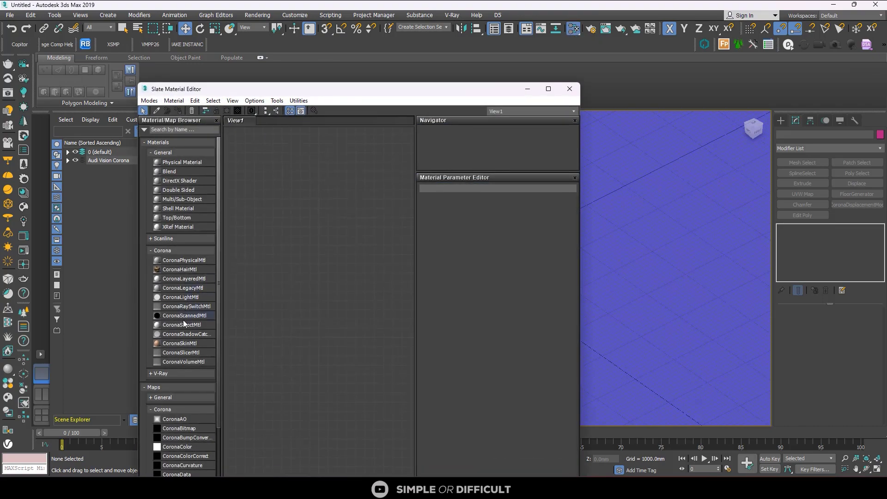
pyautogui.moveTo(243, 282); pyautogui.dragTo(283, 229)
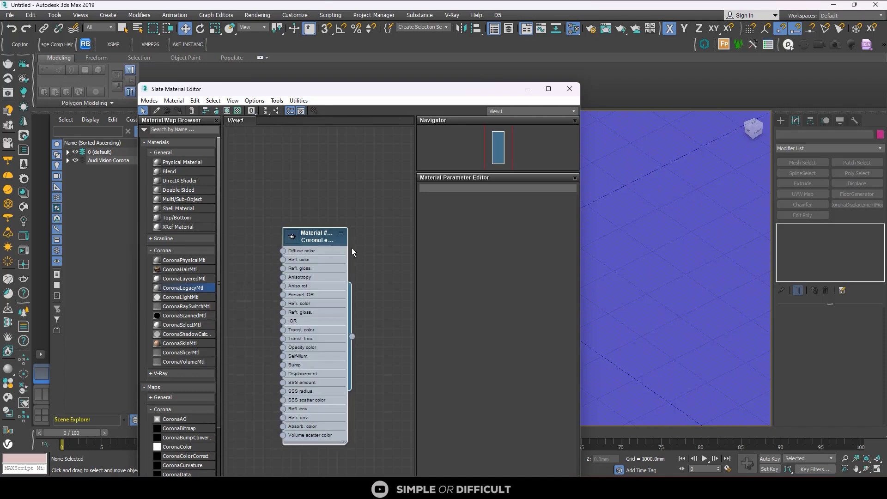
pyautogui.doubleClick(326, 240)
pyautogui.moveTo(352, 337); pyautogui.dragTo(630, 281)
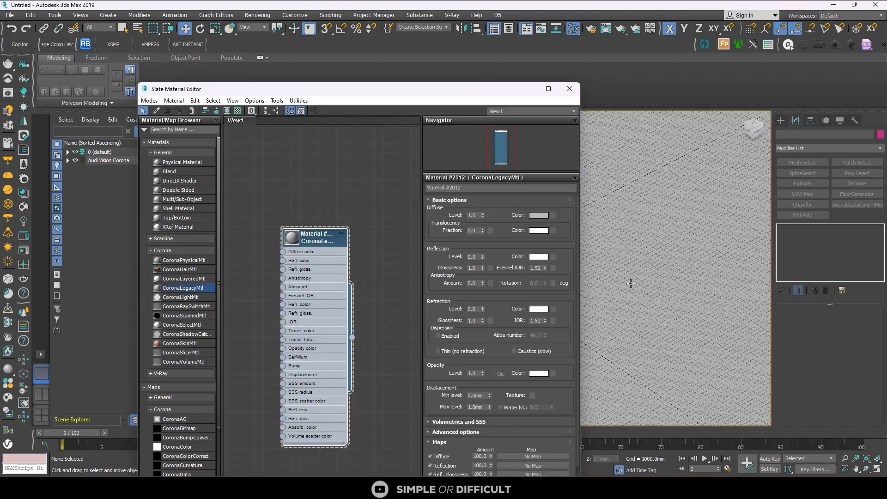
# - Darken the ground material's diffuse colour to a deeper grey and close the material editor
pyautogui.click(535, 216)
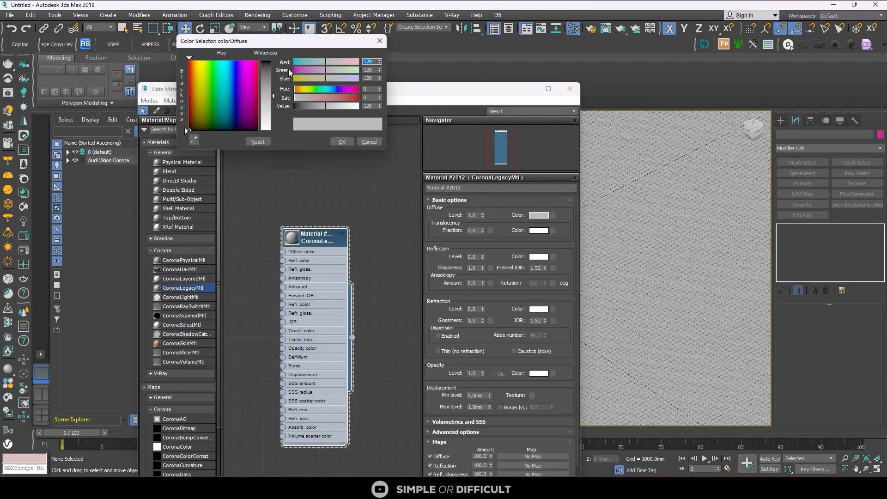
pyautogui.click(269, 74)
pyautogui.click(342, 141)
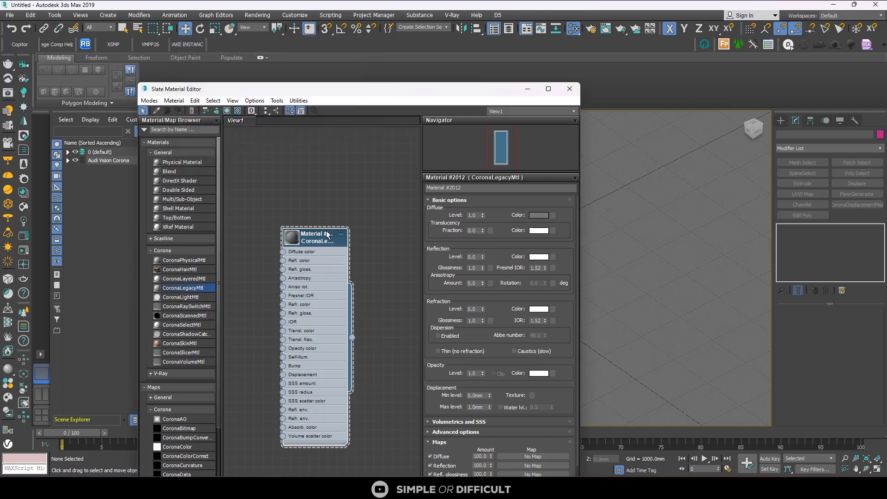
pyautogui.click(570, 89)
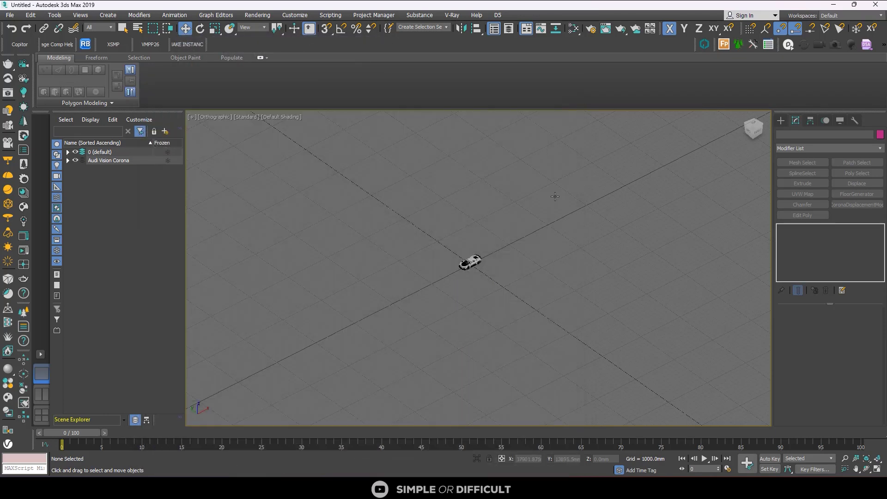
# - Load the Craft Director Studio utility and start Director Studio
pyautogui.scroll(8, 467, 259)
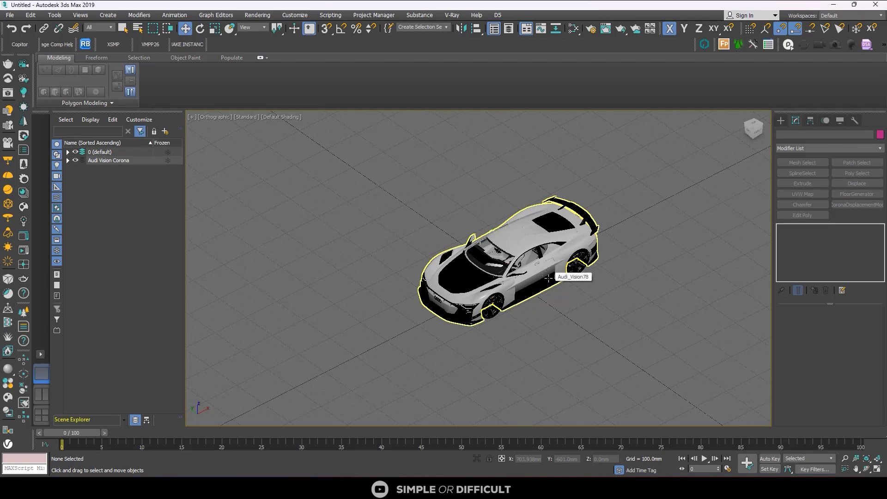
pyautogui.click(854, 120)
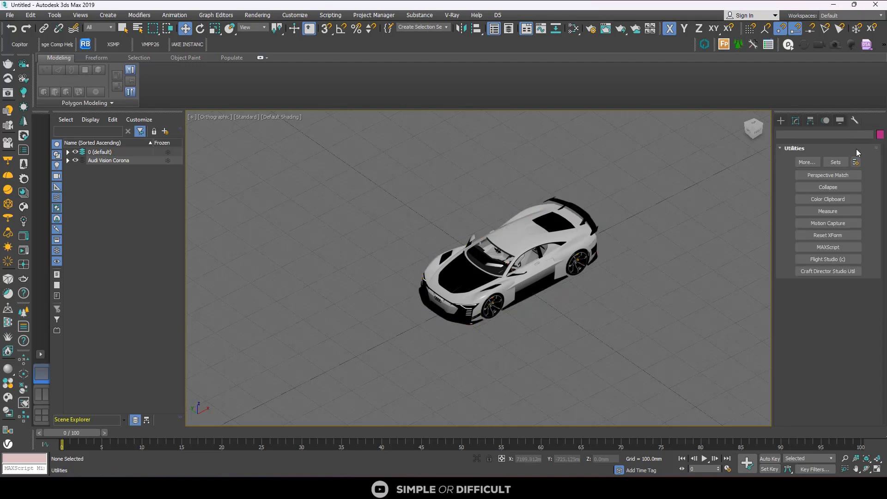
pyautogui.click(828, 272)
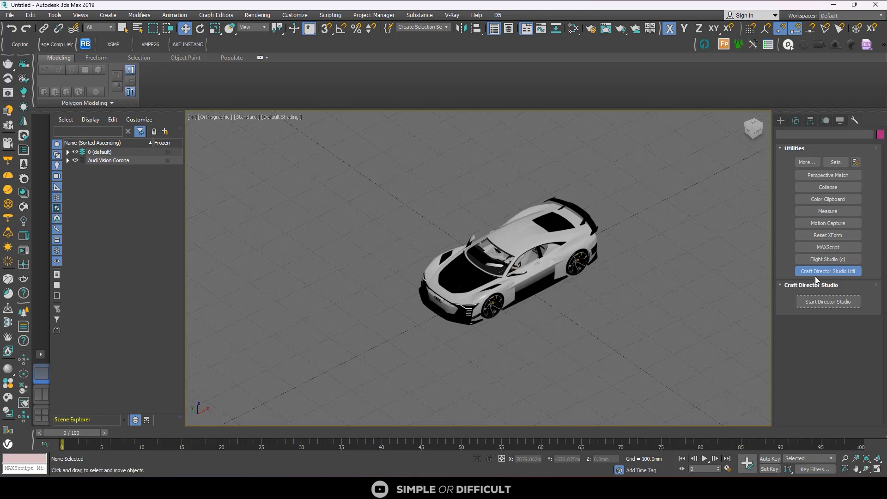
pyautogui.click(827, 273)
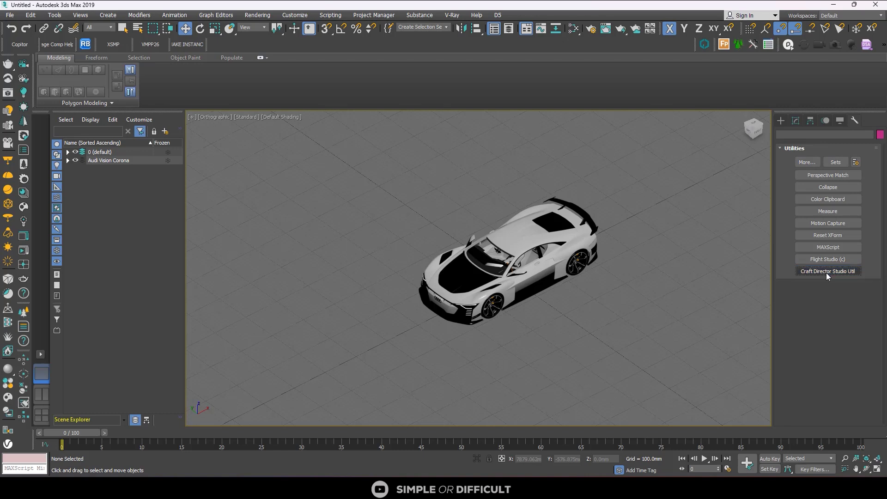
pyautogui.click(826, 272)
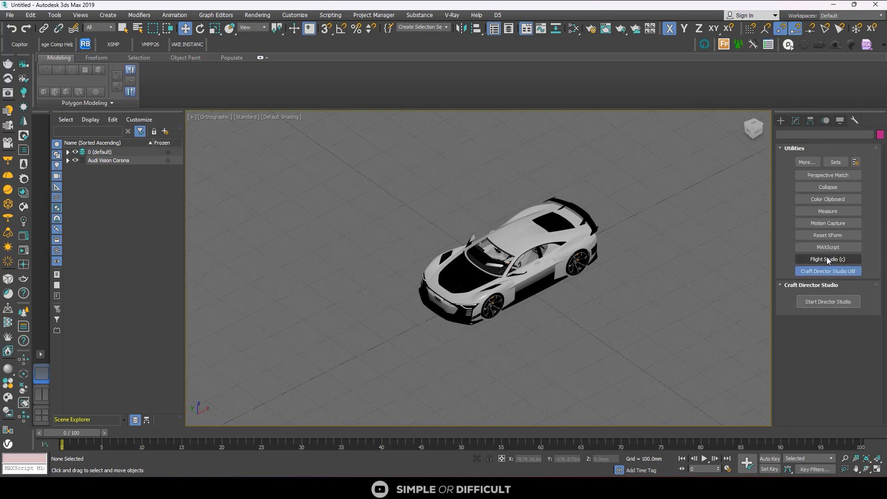
pyautogui.click(834, 303)
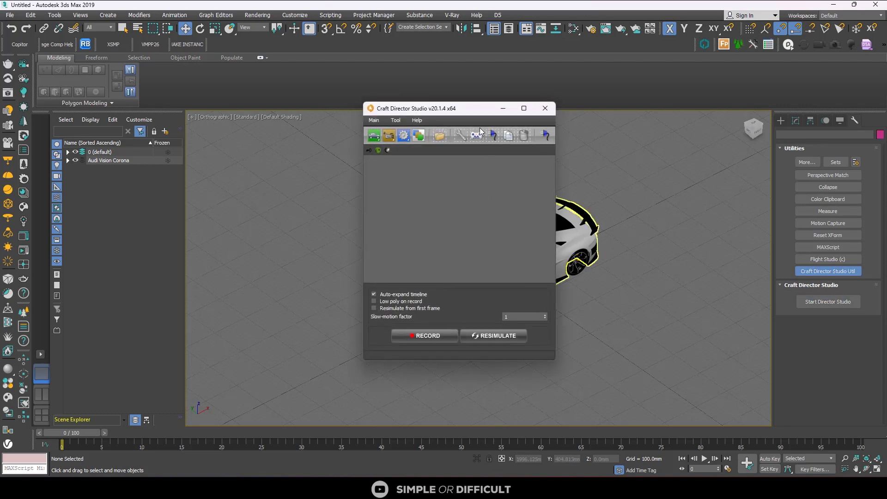
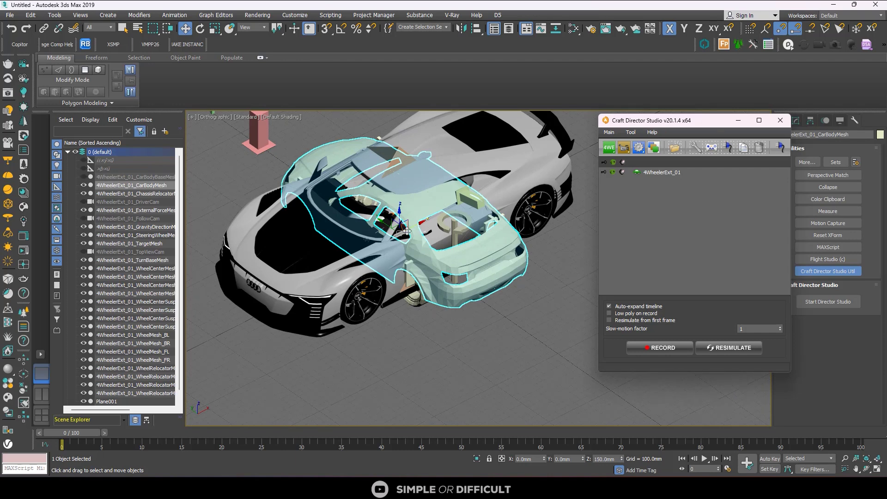
# - Hide the Audi Vision Corona layer and Plane001, and select all visible objects of the 4WheelerExt_01 rig
pyautogui.scroll(-8, 411, 229)
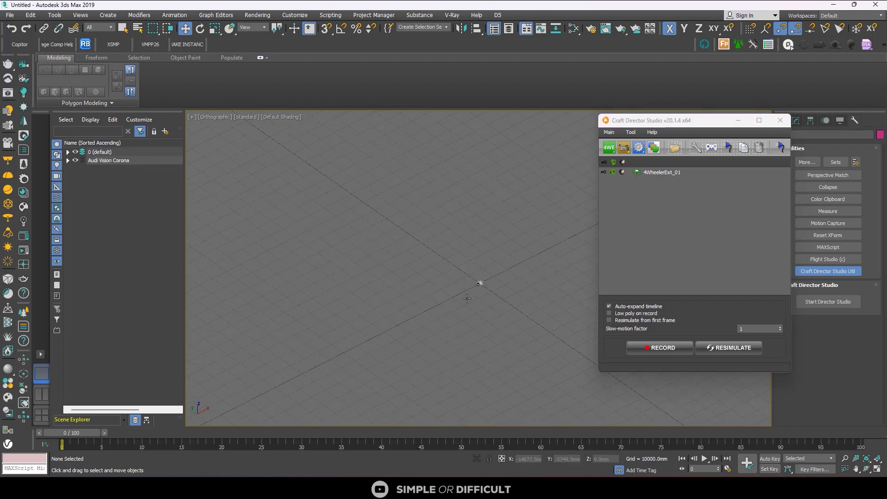
pyautogui.scroll(6, 467, 299)
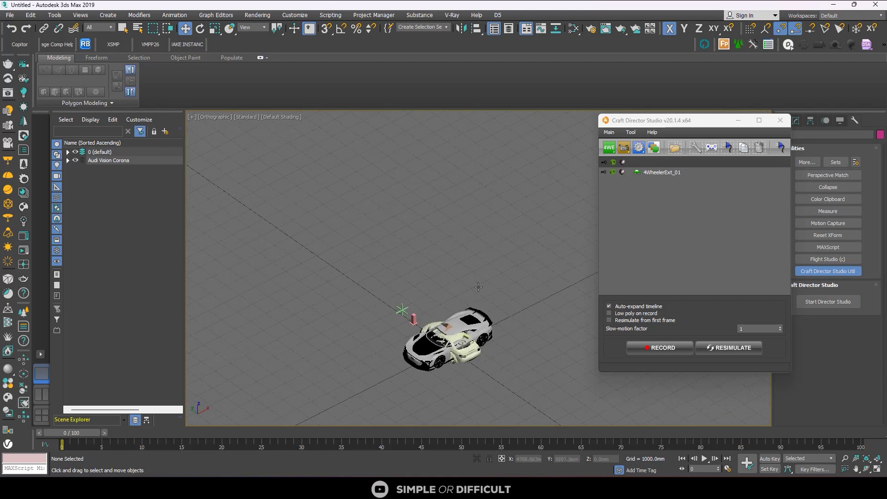
pyautogui.click(76, 161)
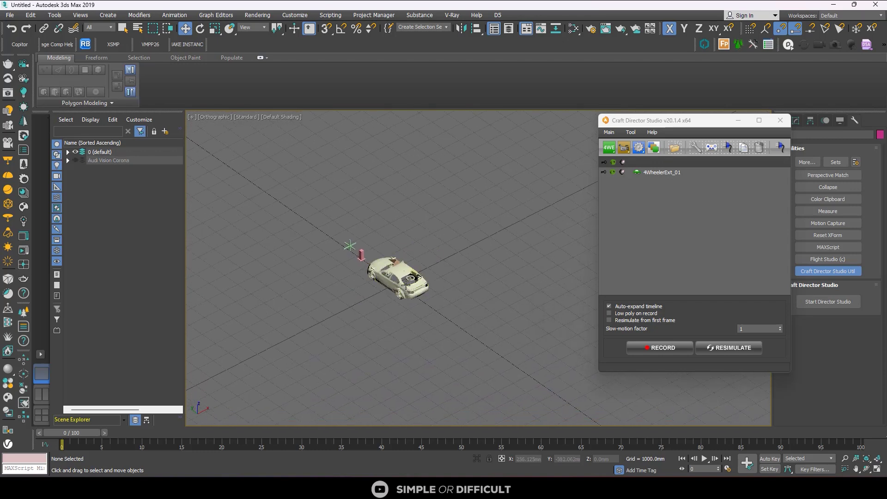
pyautogui.click(68, 152)
pyautogui.scroll(-1, 138, 234)
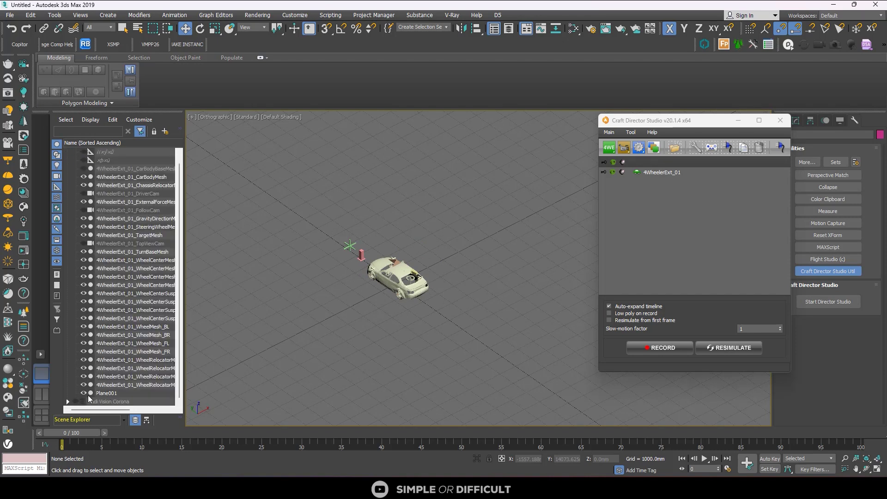
pyautogui.click(83, 393)
pyautogui.moveTo(479, 192); pyautogui.dragTo(271, 392)
# - Turn on angle snap and, in the Top view, rotate the selected rig 90° counter-clockwise to match the Audi's direction
pyautogui.scroll(5, 364, 309)
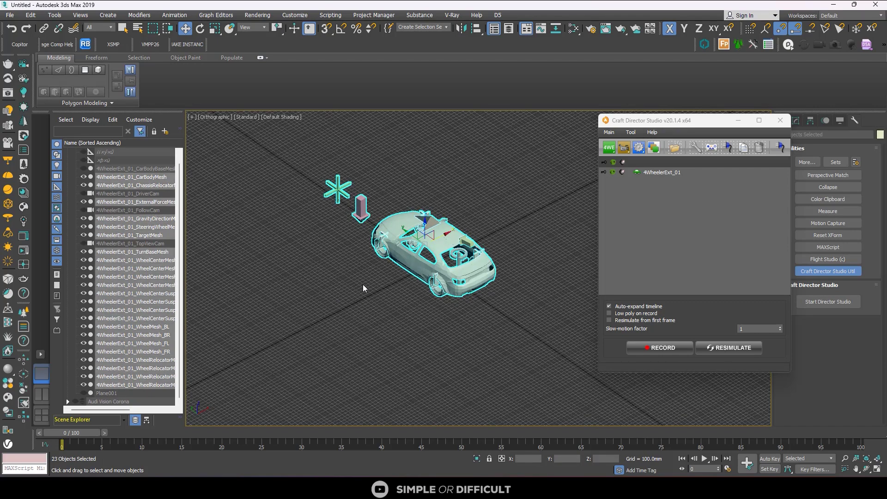
pyautogui.press('t')
pyautogui.press('z')
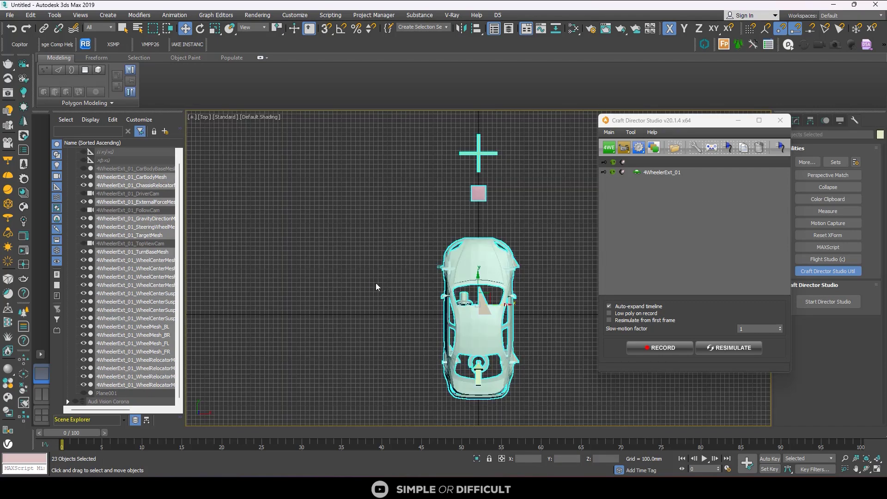
pyautogui.click(341, 29)
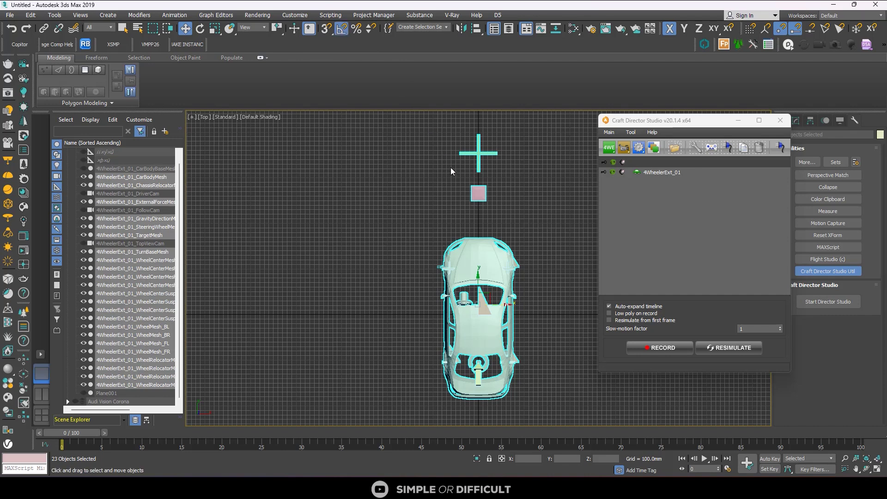
pyautogui.click(199, 29)
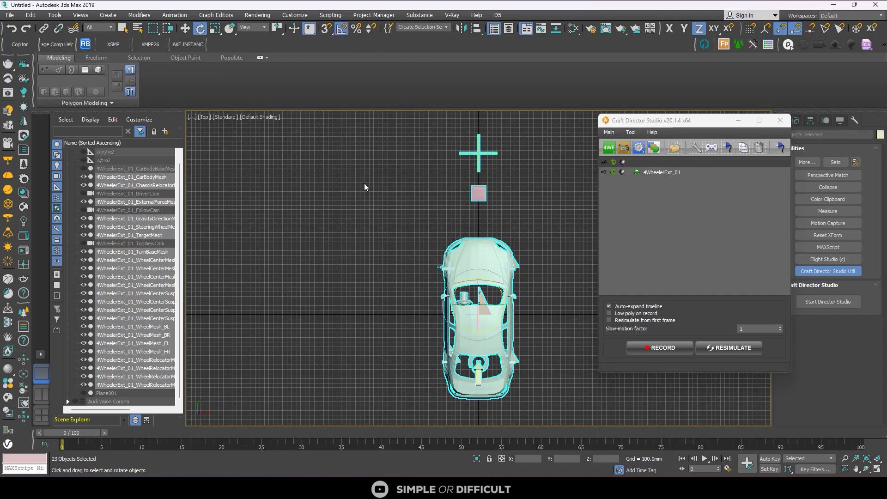
pyautogui.moveTo(499, 288); pyautogui.dragTo(473, 259)
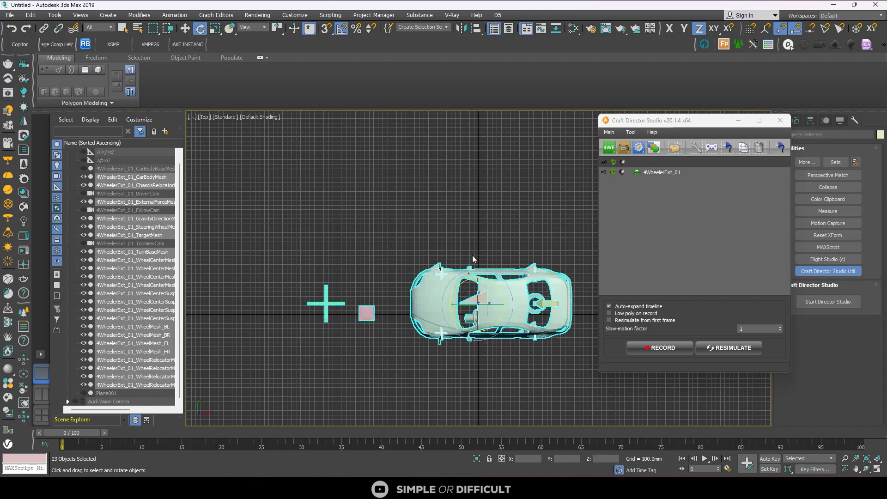
pyautogui.click(396, 234)
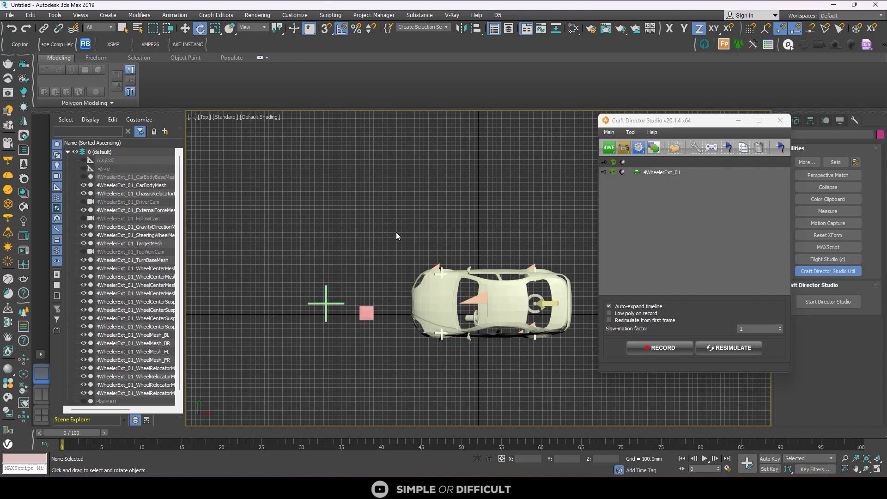
# - Unhide the Audi Vision Corona layer and the ground plane Plane001
pyautogui.click(68, 152)
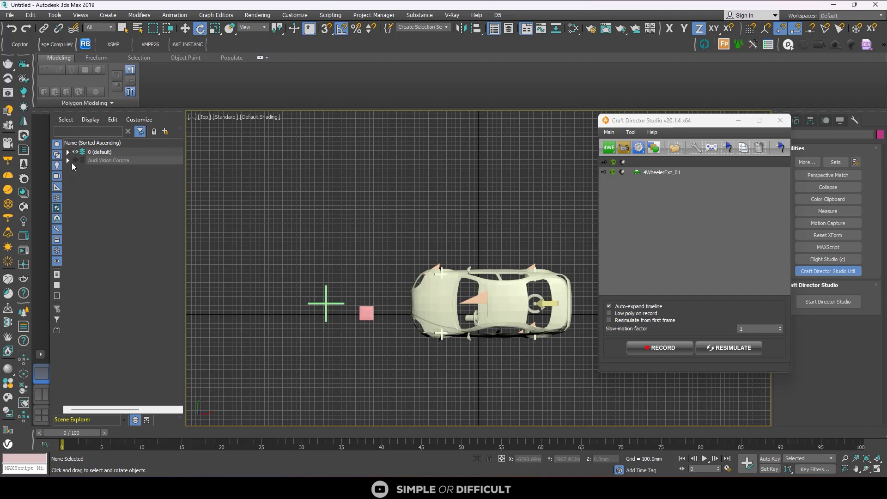
pyautogui.click(76, 160)
pyautogui.click(68, 152)
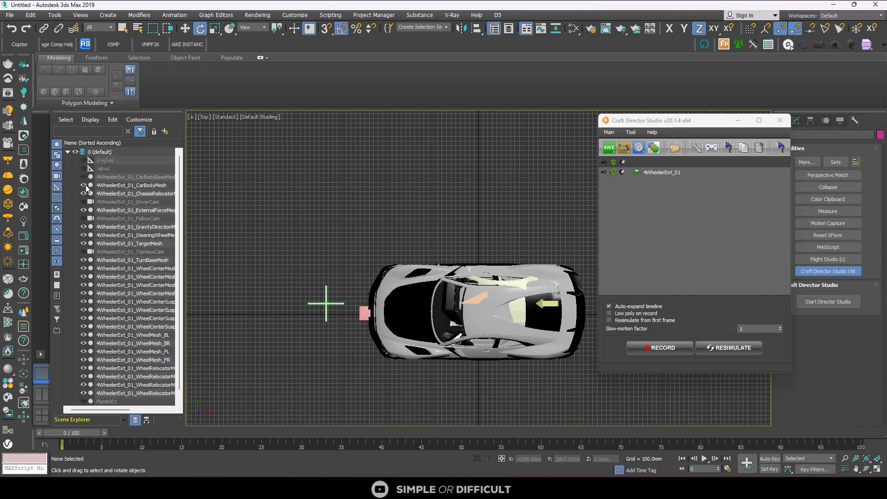
pyautogui.scroll(-1, 139, 277)
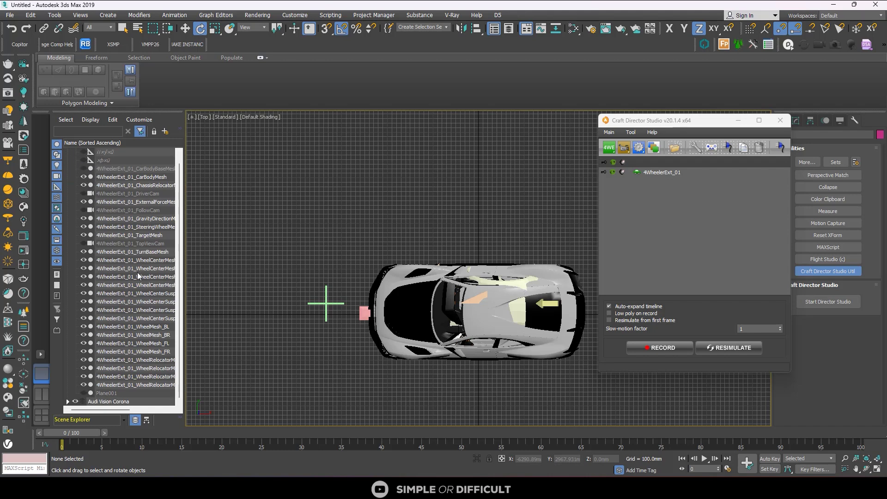
pyautogui.click(84, 394)
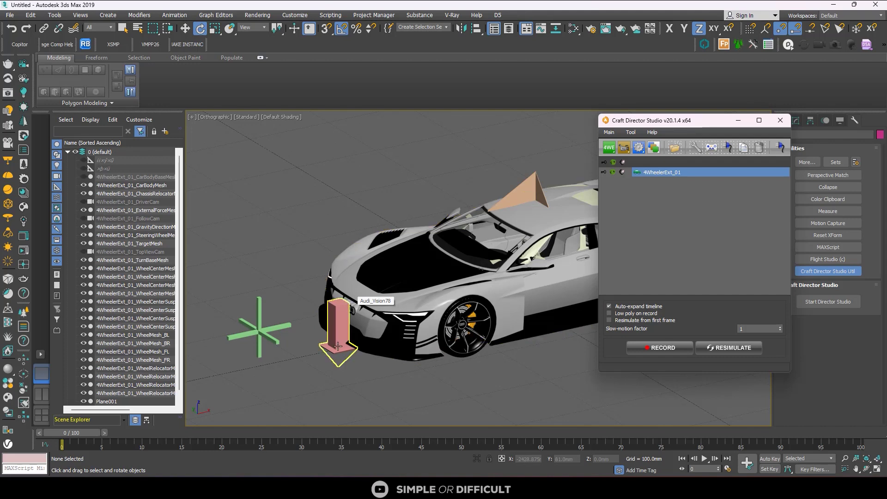
# - Select everything in the default layer except Plane001 and put it in a new layer
pyautogui.click(121, 153)
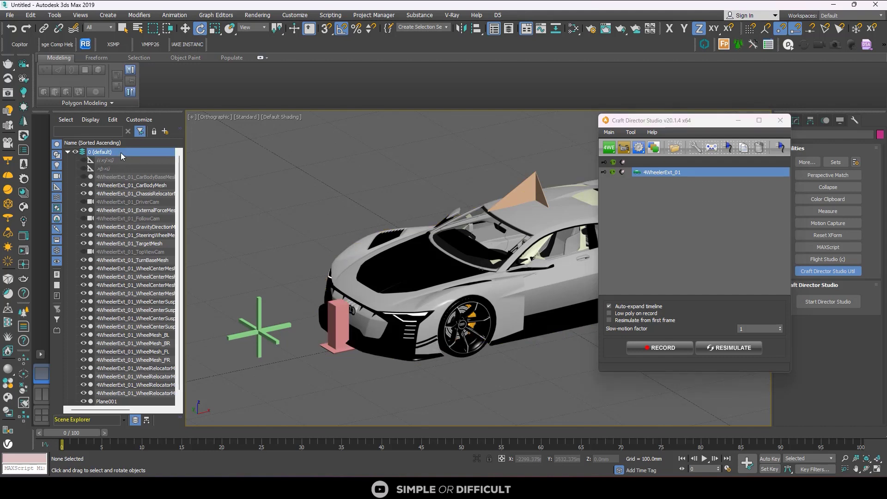
pyautogui.doubleClick(121, 152)
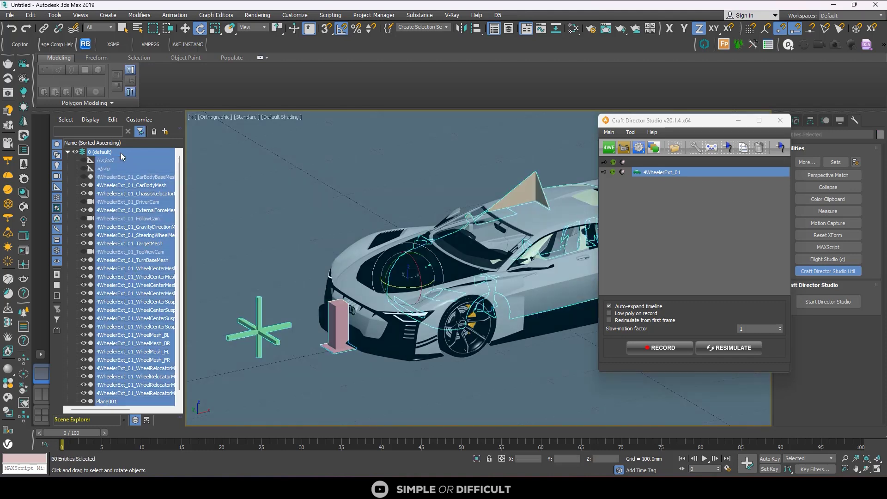
pyautogui.keyDown('alt'); pyautogui.click(244, 206); pyautogui.keyUp('alt')
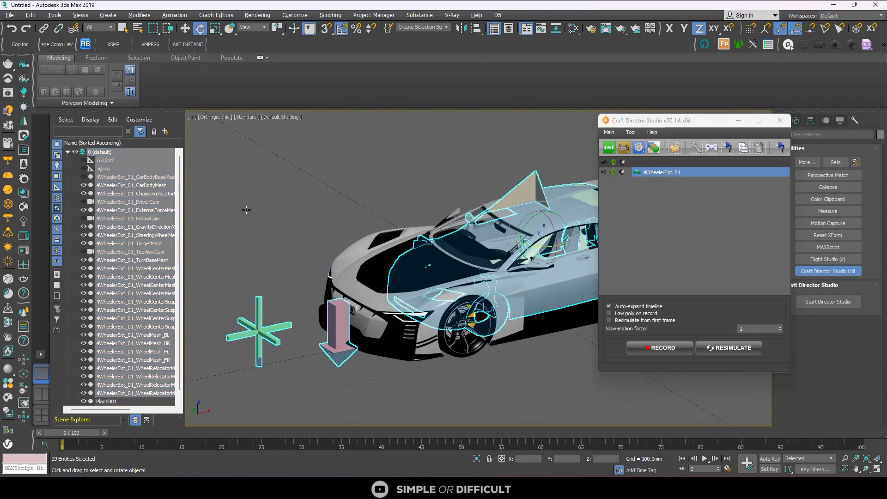
pyautogui.click(165, 132)
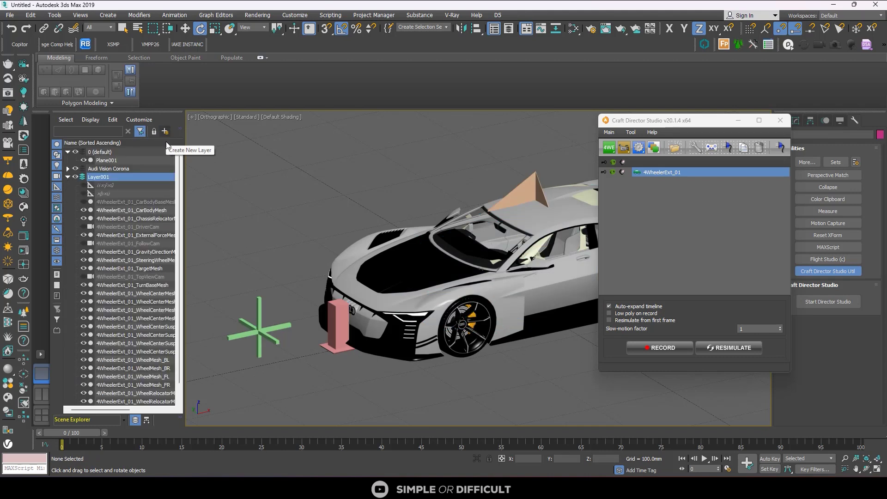
# - Toggle the visibility of Layer001 to check which objects it contains
pyautogui.click(76, 176)
pyautogui.click(76, 176)
pyautogui.click(76, 177)
pyautogui.click(76, 176)
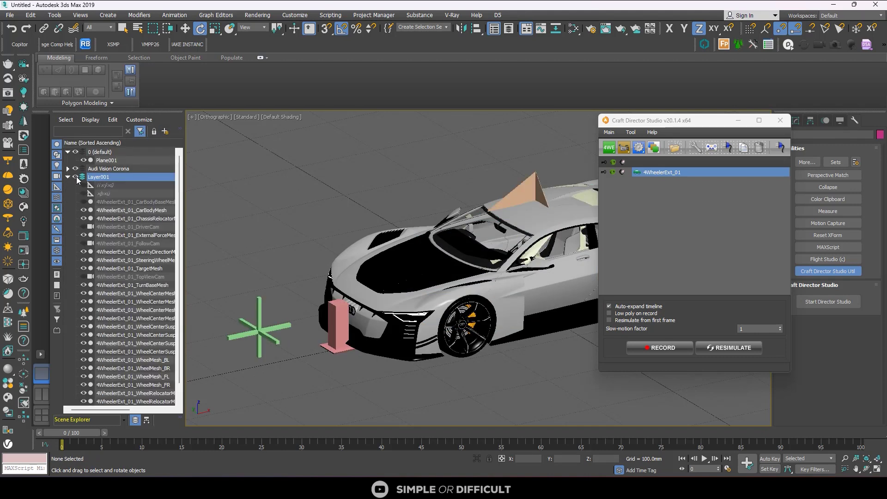
pyautogui.click(76, 177)
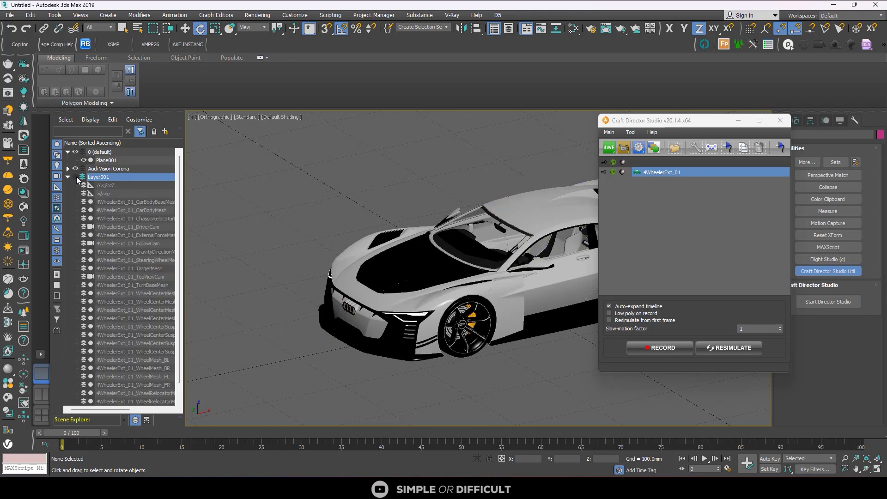
# - Select all objects of Layer001 and unhide them together, including the rig's cameras
pyautogui.doubleClick(98, 178)
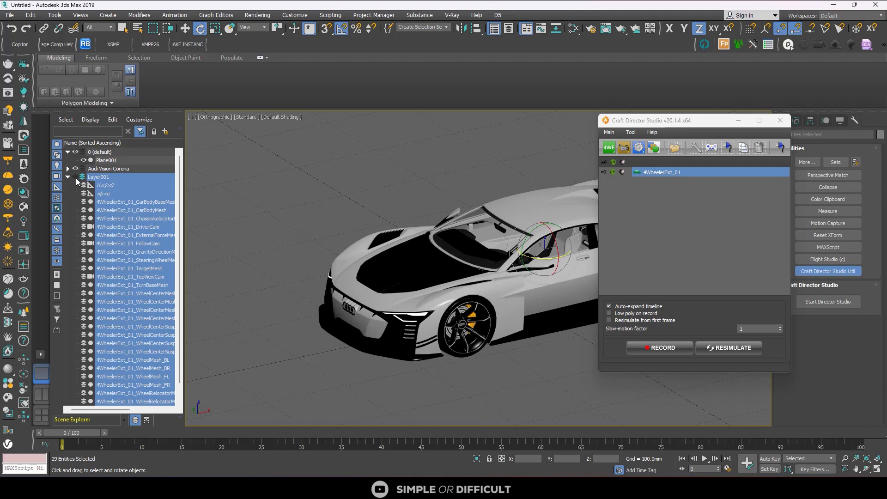
pyautogui.click(76, 177)
pyautogui.click(260, 241)
pyautogui.scroll(-8, 266, 259)
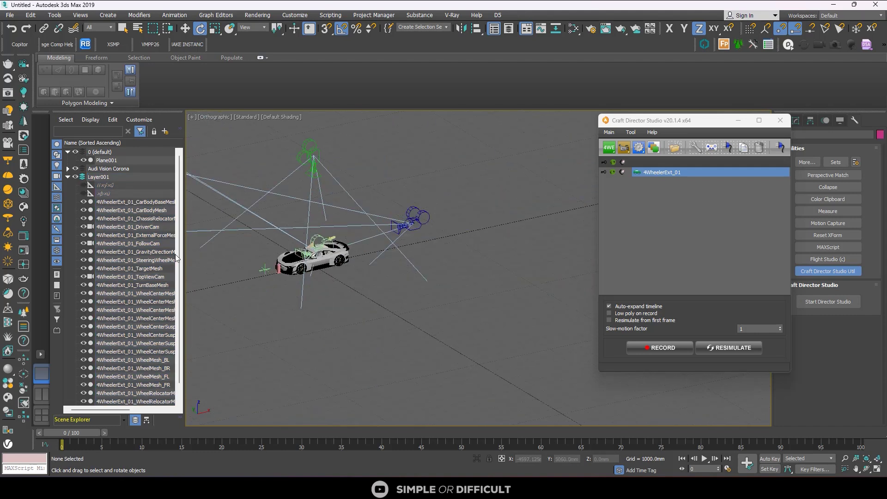
# - Hide only the rig's DriverCam, FollowCam and TopViewCam, keeping the rest of Layer001 shown
pyautogui.doubleClick(104, 179)
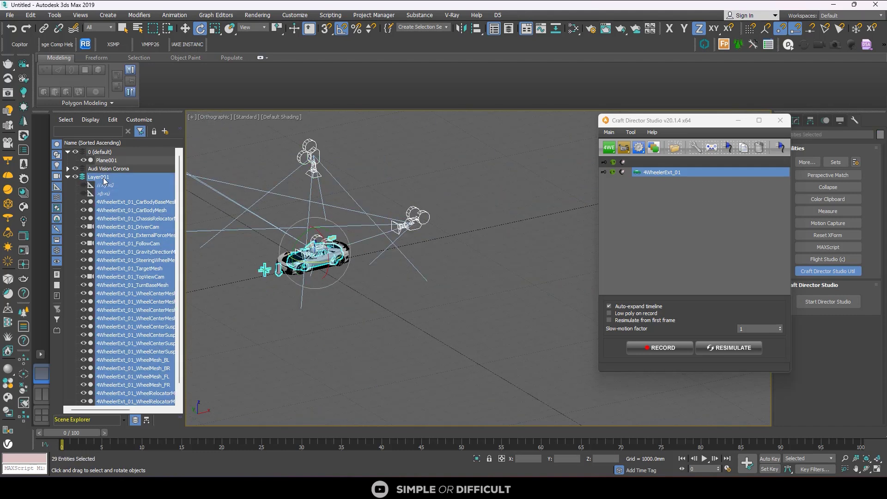
pyautogui.click(84, 229)
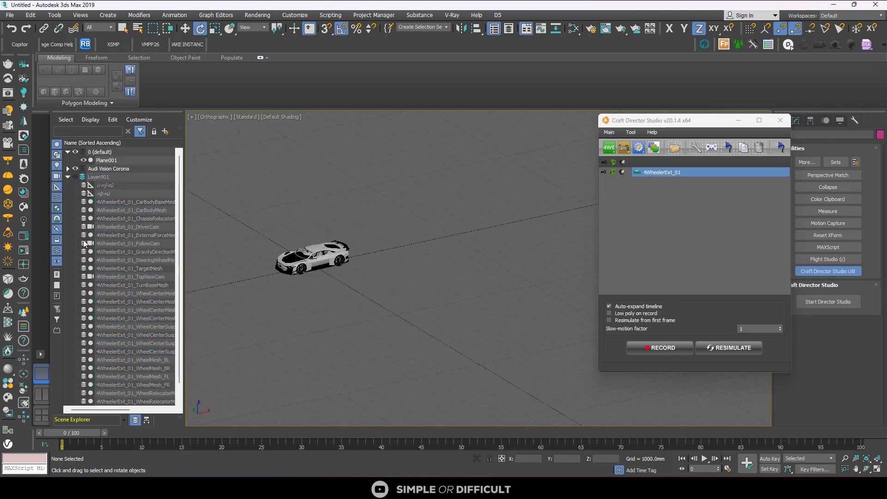
pyautogui.click(110, 227)
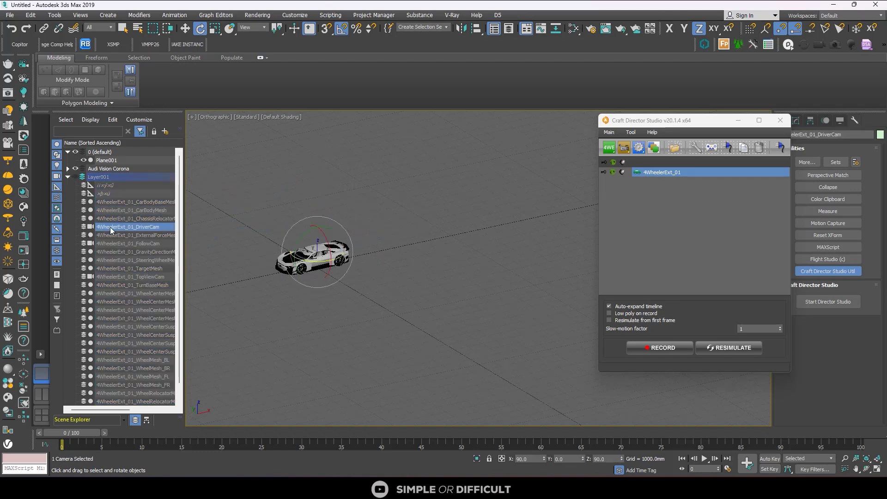
pyautogui.click(77, 178)
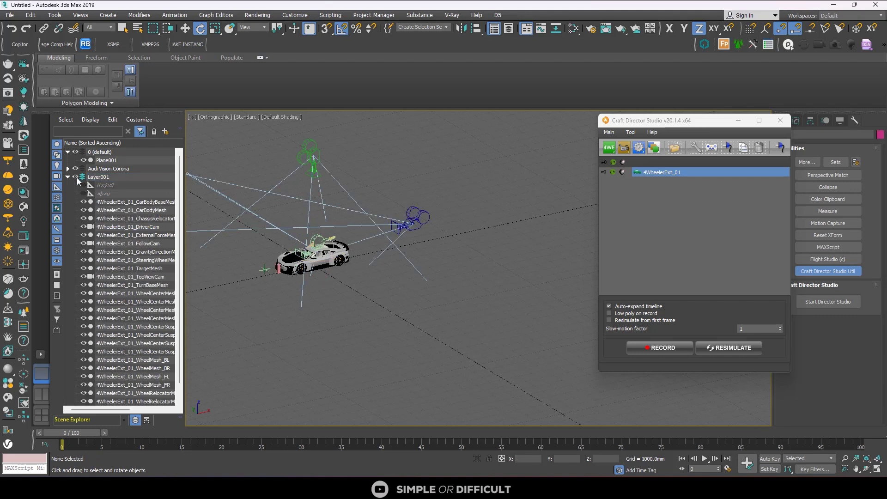
pyautogui.click(83, 227)
pyautogui.click(83, 244)
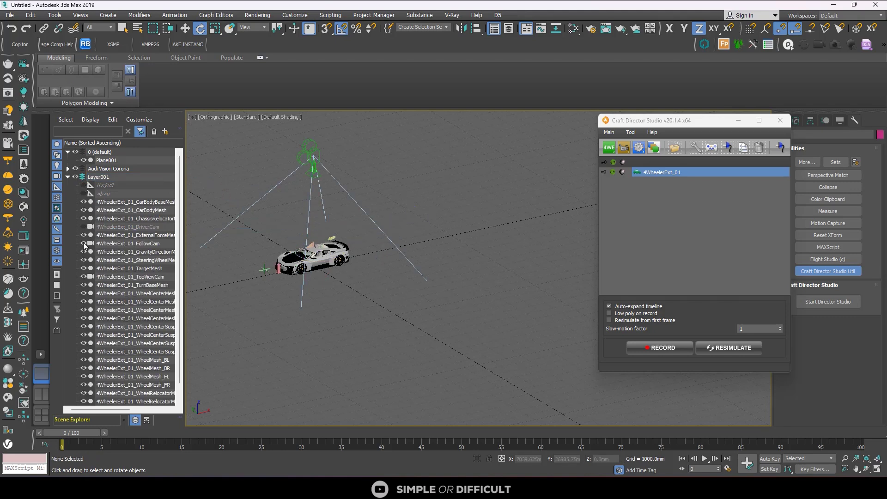
pyautogui.click(83, 277)
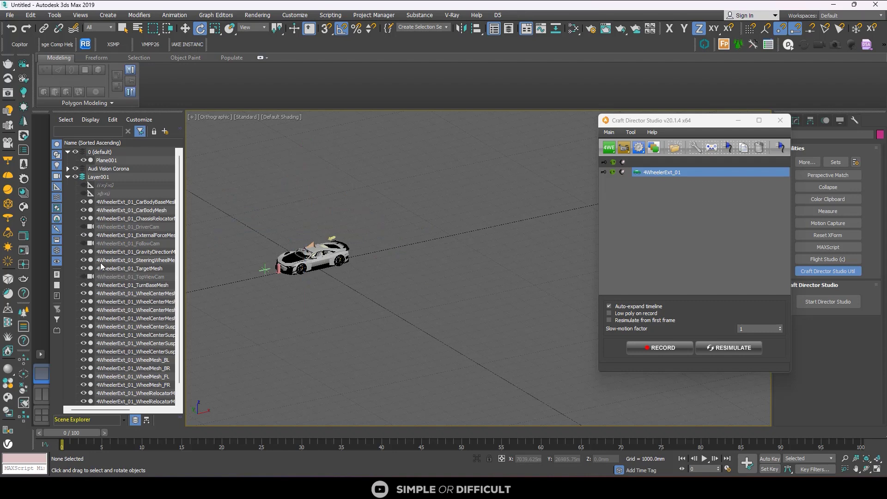
# - Select all of Layer001 and, in the Top view, move and scale up the rig to fit the Audi's body footprint
pyautogui.doubleClick(98, 177)
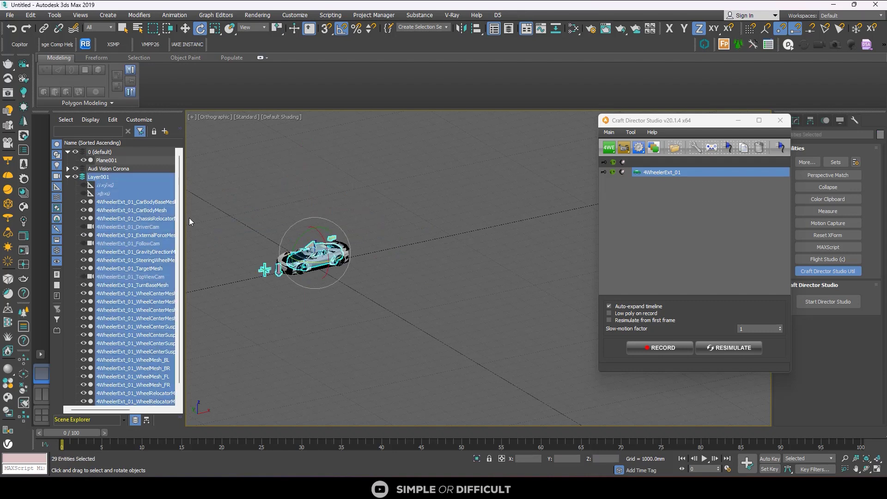
pyautogui.scroll(8, 304, 257)
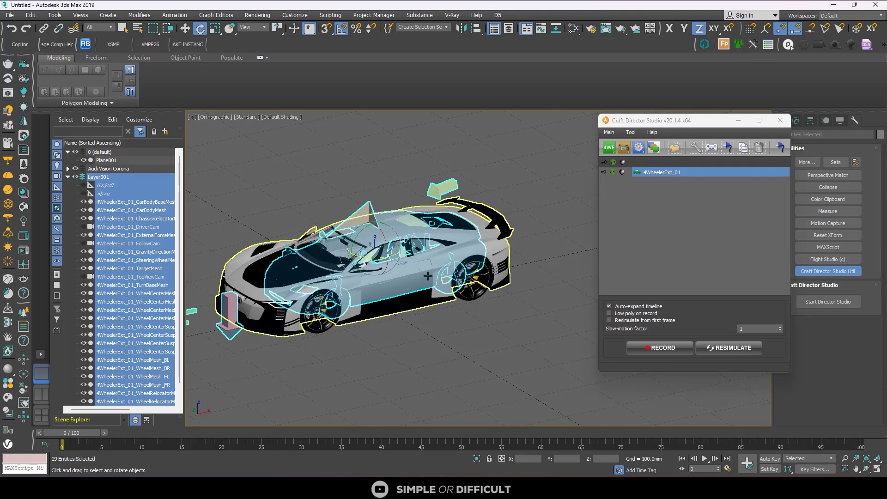
pyautogui.press('t')
pyautogui.scroll(-3, 428, 273)
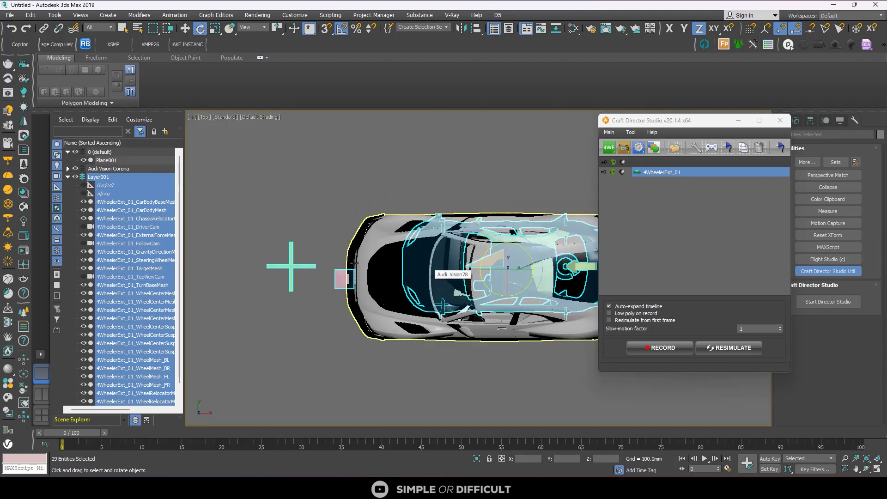
pyautogui.click(185, 28)
pyautogui.moveTo(459, 255); pyautogui.dragTo(427, 302)
pyautogui.click(217, 30)
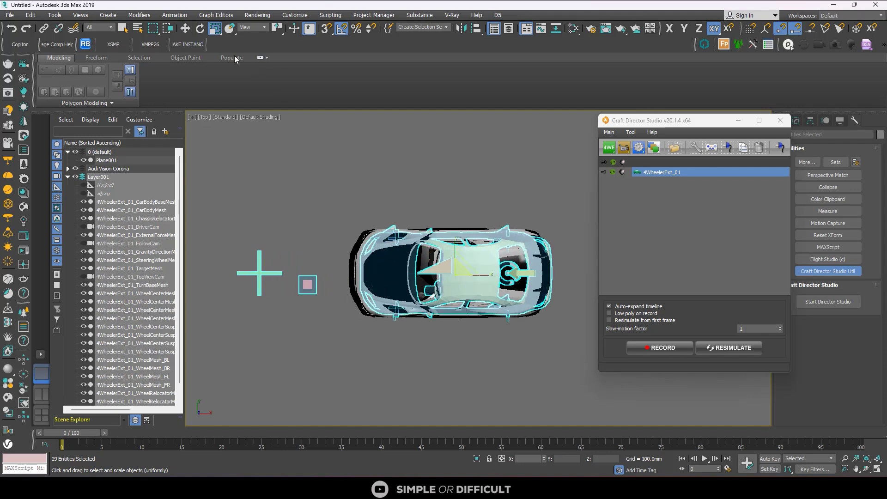
pyautogui.click(185, 28)
pyautogui.moveTo(473, 276); pyautogui.dragTo(465, 275)
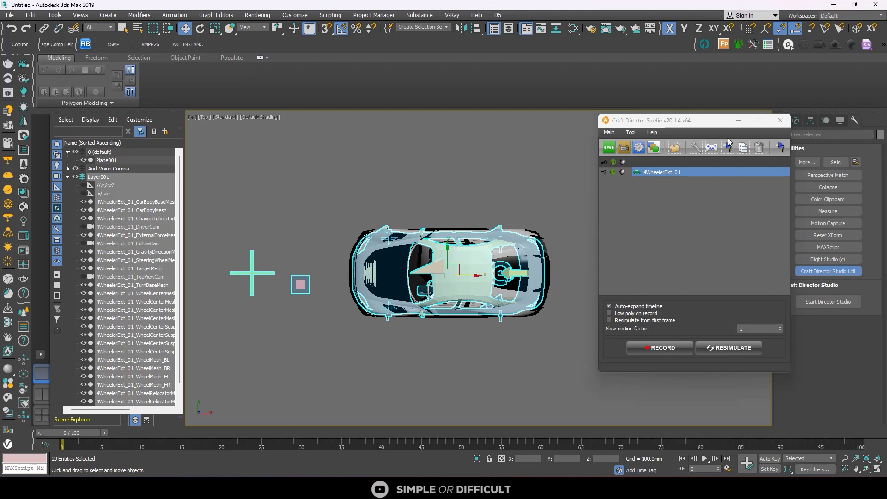
# - Move the Craft Director Studio window aside and, in the Front view, raise the rig until its wheels line up with the Audi's
pyautogui.moveTo(723, 122); pyautogui.dragTo(126, 10)
pyautogui.click(755, 140)
pyautogui.scroll(3, 384, 266)
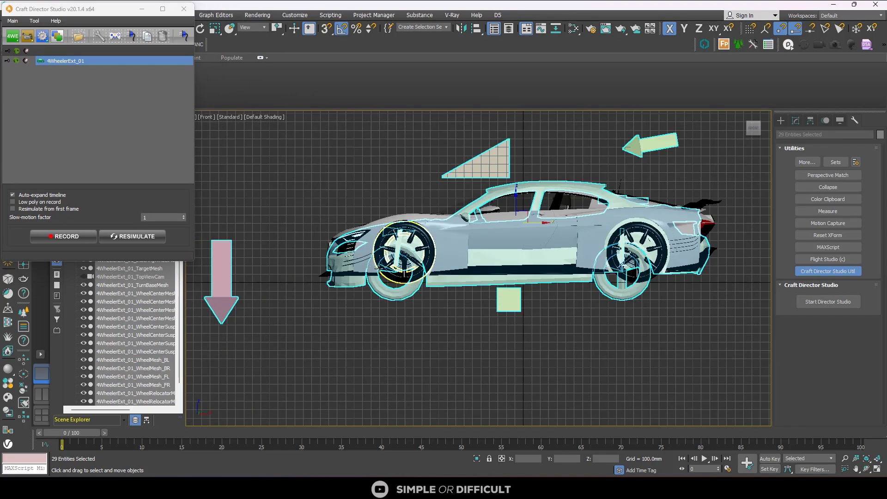
pyautogui.moveTo(517, 204); pyautogui.dragTo(517, 187)
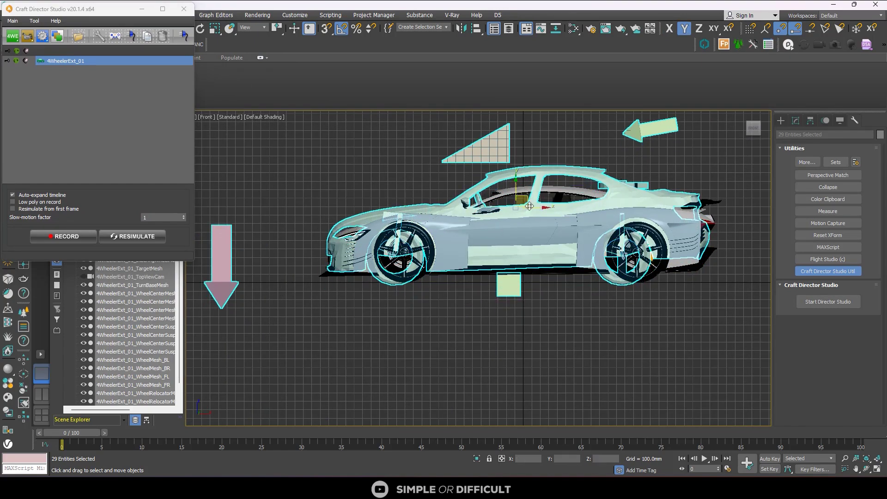
# - Raise the whole rig slightly in the Front view so its wheels match the height of the Audi's tyres
pyautogui.moveTo(543, 207); pyautogui.dragTo(522, 186)
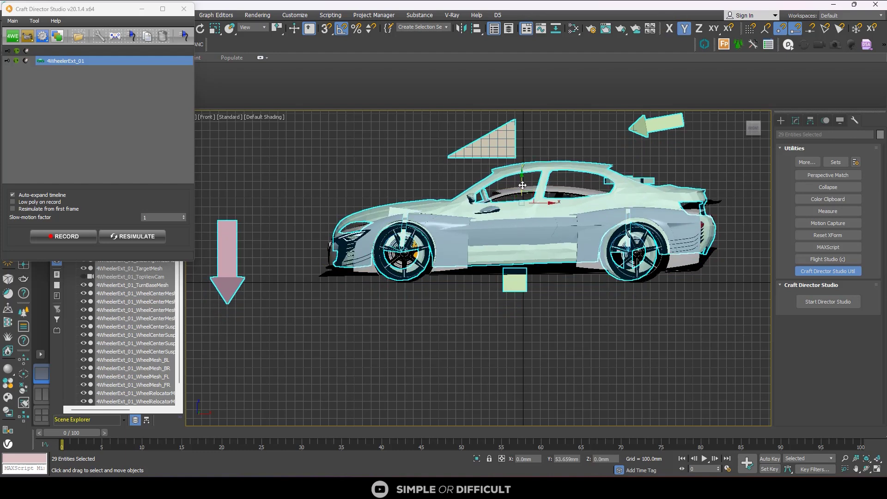
pyautogui.scroll(10, 415, 273)
pyautogui.scroll(3, 414, 273)
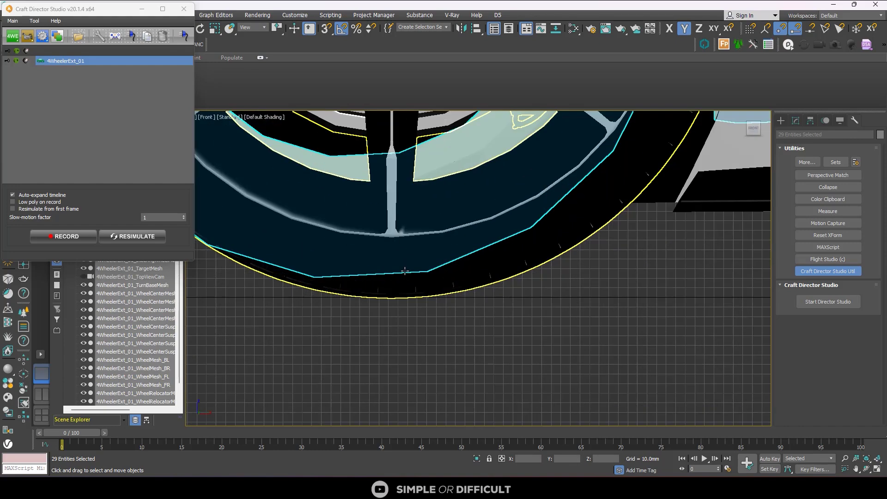
pyautogui.moveTo(420, 164); pyautogui.dragTo(439, 180)
pyautogui.scroll(-8, 460, 205)
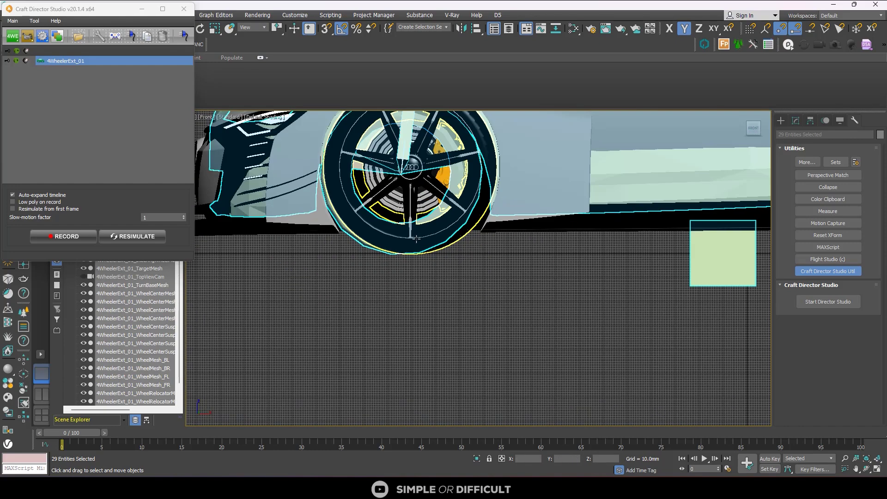
pyautogui.scroll(-5, 460, 206)
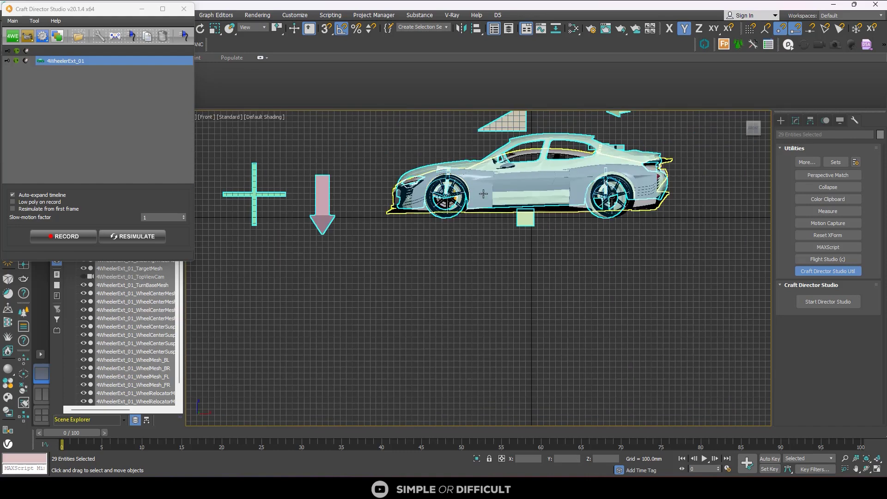
pyautogui.scroll(3, 460, 206)
pyautogui.scroll(-8, 541, 182)
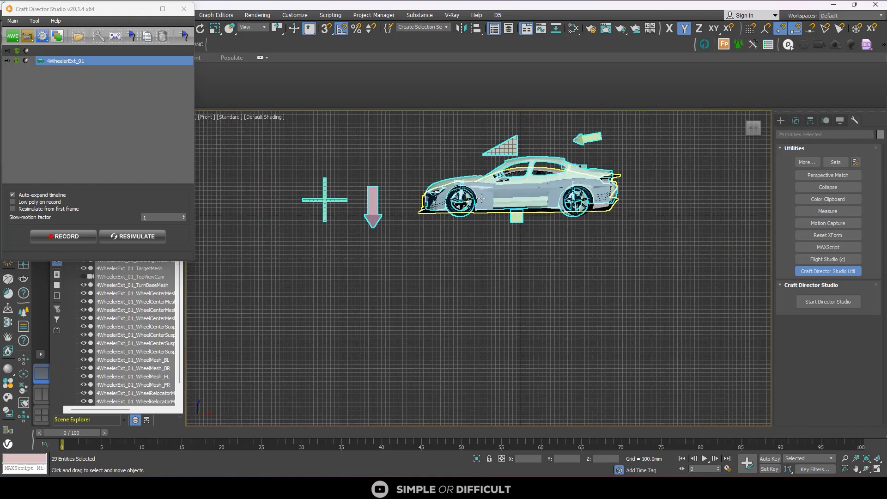
pyautogui.scroll(-2, 541, 183)
pyautogui.click(355, 338)
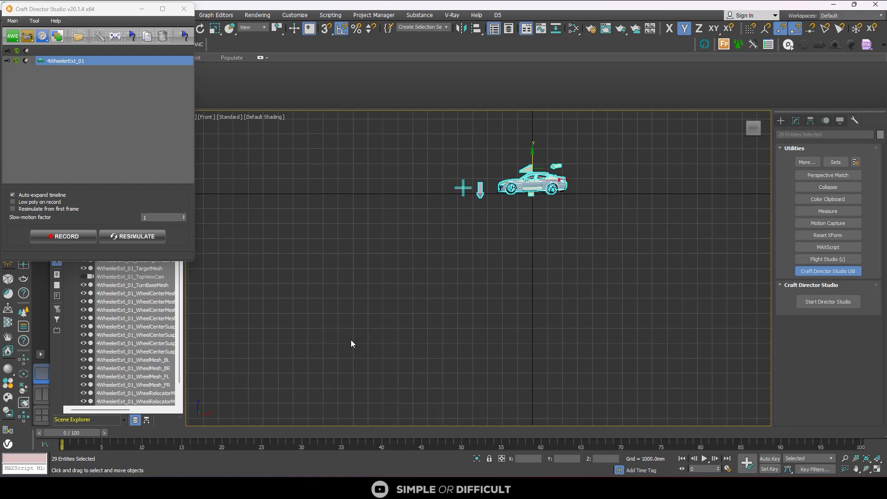
# - Shift the rig slightly along the X axis in the Front view to centre its wheels on the Audi's wheels
pyautogui.scroll(2, 517, 181)
pyautogui.scroll(4, 558, 175)
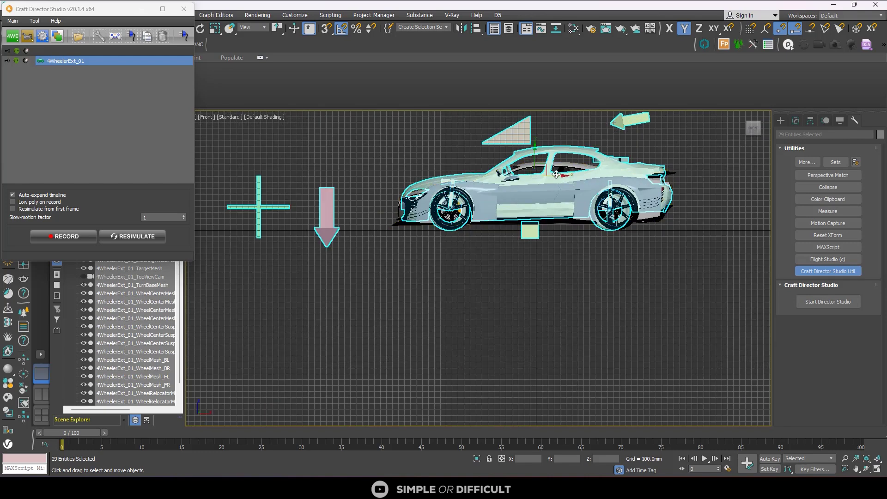
pyautogui.press('F5')
pyautogui.moveTo(558, 176); pyautogui.dragTo(562, 175)
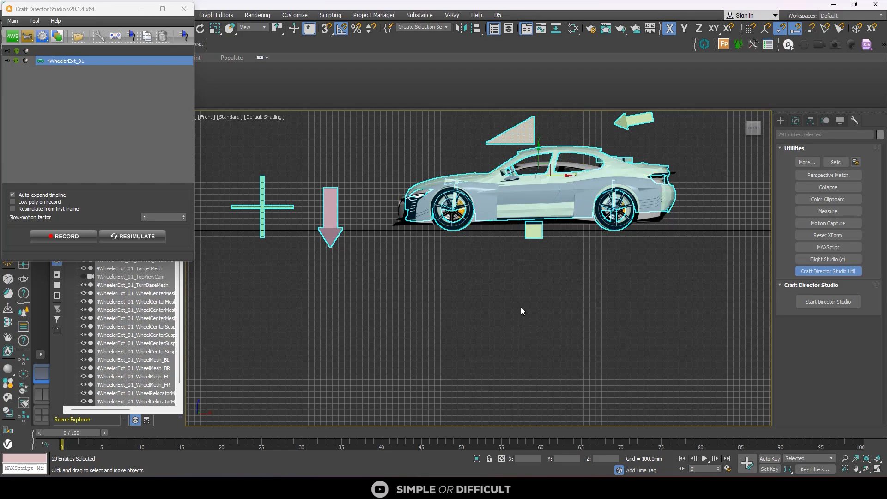
# - Examine how the rig's body and wheels fit the Audi from both sides of the car
pyautogui.scroll(2, 549, 277)
pyautogui.moveTo(549, 276)
pyautogui.keyDown('alt'); pyautogui.mouseDown(button='middle')
pyautogui.moveTo(569, 306)
pyautogui.moveTo(670, 326)
pyautogui.moveTo(608, 330)
pyautogui.mouseUp(button='middle'); pyautogui.keyUp('alt')
pyautogui.scroll(2, 599, 262)
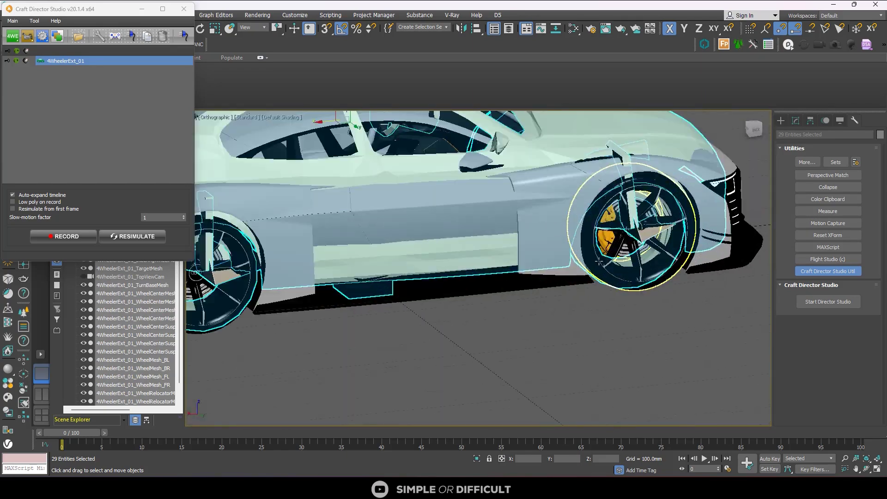
pyautogui.scroll(-3, 630, 283)
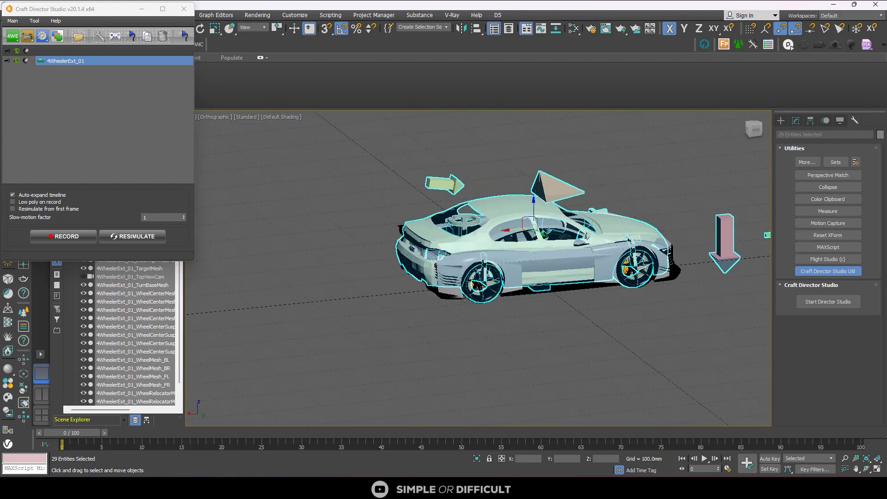
pyautogui.scroll(2, 478, 290)
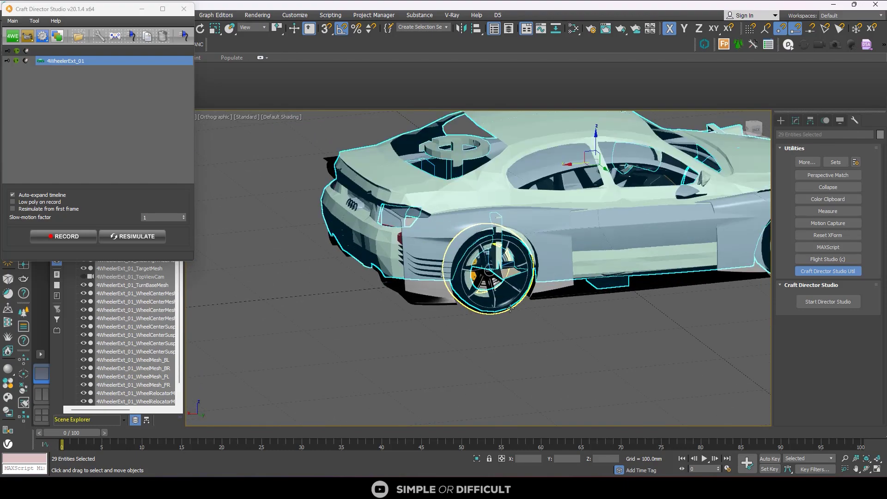
pyautogui.scroll(-4, 513, 309)
pyautogui.keyDown('alt'); pyautogui.moveTo(531, 308); pyautogui.dragTo(396, 319, button='middle'); pyautogui.keyUp('alt')
pyautogui.scroll(2, 566, 315)
pyautogui.keyDown('alt'); pyautogui.moveTo(566, 314); pyautogui.dragTo(520, 318, button='middle'); pyautogui.keyUp('alt')
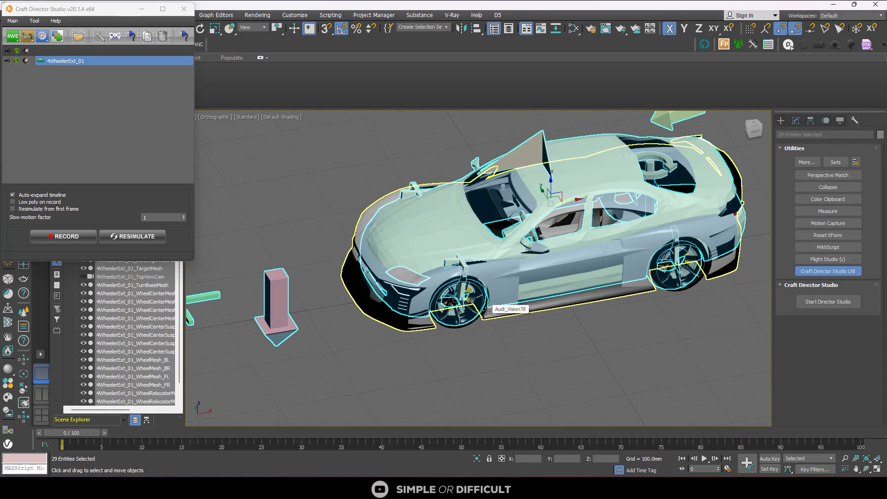
# - Align the rig's front left wheel mesh to the Audi's front left wheel, centre to centre in X, Y and Z position
pyautogui.scroll(4, 448, 321)
pyautogui.scroll(2, 447, 321)
pyautogui.moveTo(457, 329); pyautogui.dragTo(365, 328, button='middle')
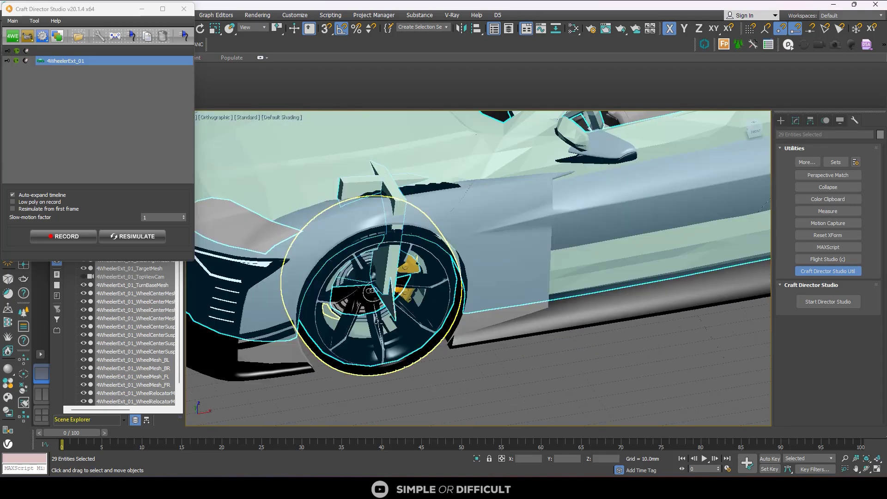
pyautogui.click(333, 323)
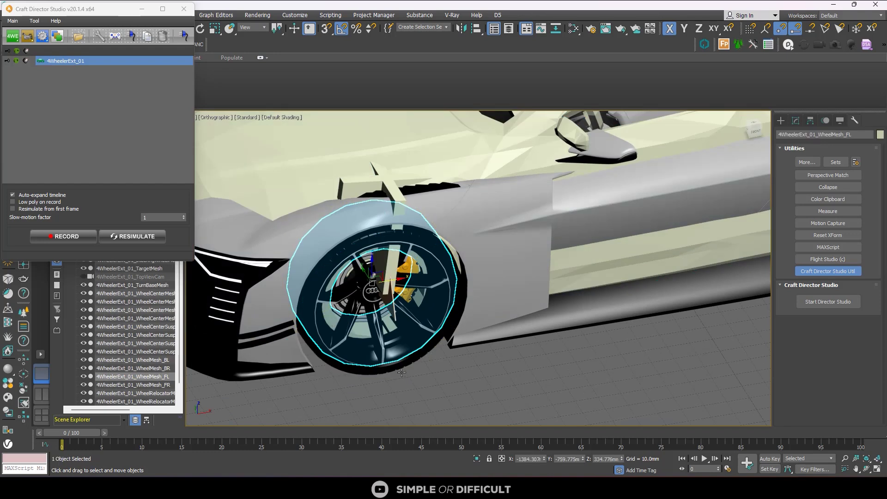
pyautogui.click(477, 29)
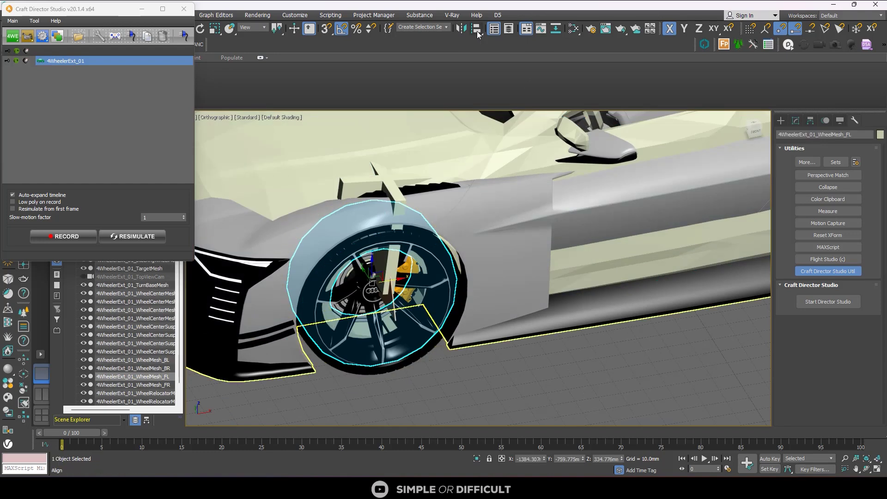
pyautogui.click(429, 347)
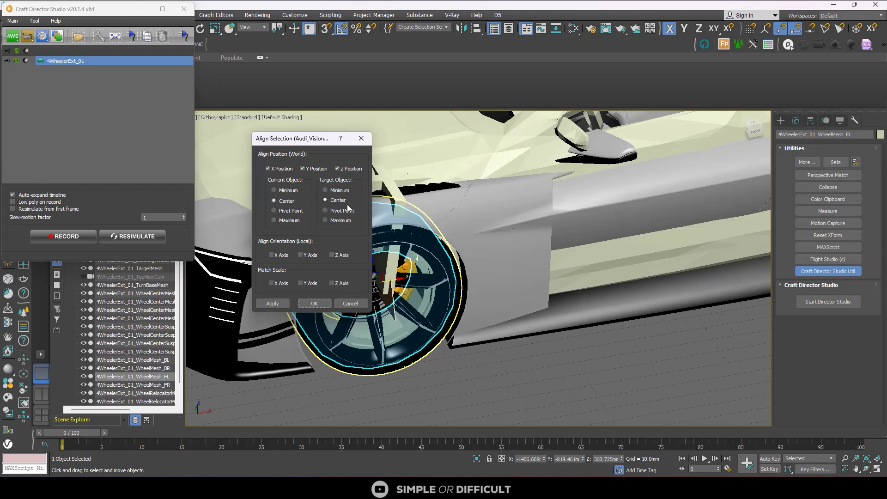
pyautogui.click(314, 303)
# - Align the rig's back left wheel mesh to the Audi's back left wheel, centre to centre in X, Y and Z position
pyautogui.scroll(-5, 317, 296)
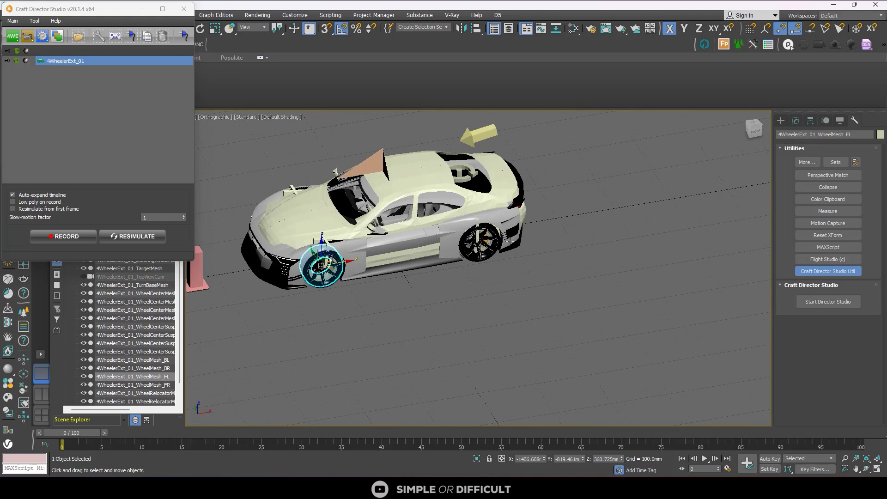
pyautogui.scroll(5, 504, 245)
pyautogui.click(422, 263)
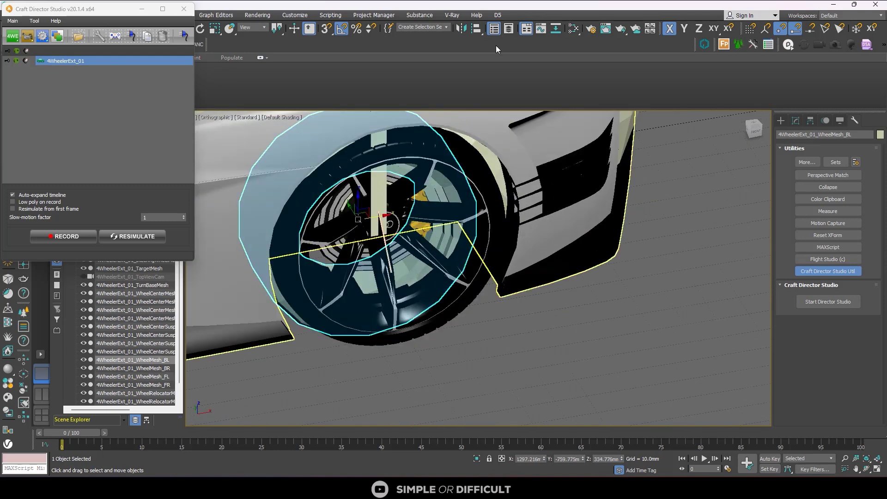
pyautogui.click(476, 29)
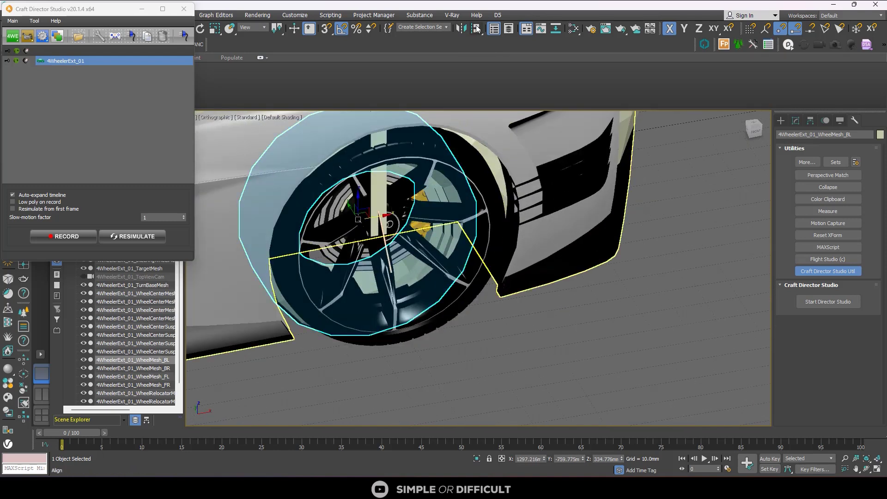
pyautogui.click(460, 293)
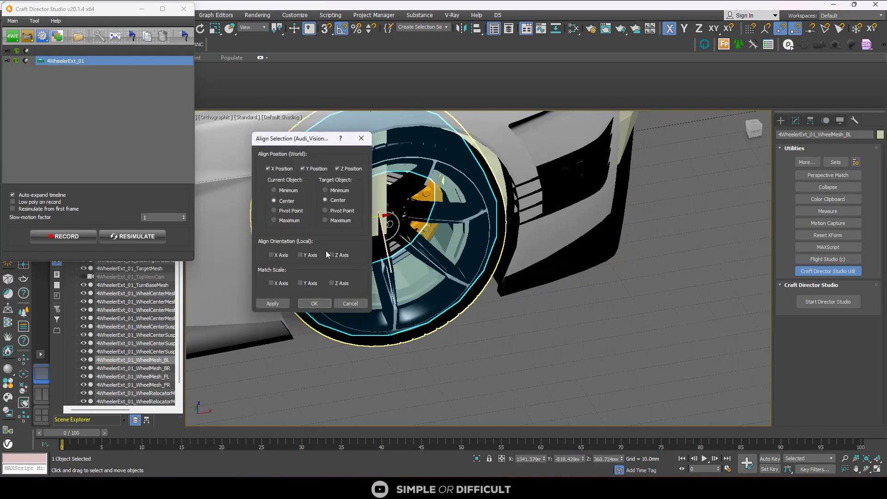
pyautogui.click(315, 304)
# - Align the rig's back right wheel mesh to the Audi's back right wheel, centre to centre in X, Y and Z position
pyautogui.scroll(-6, 288, 199)
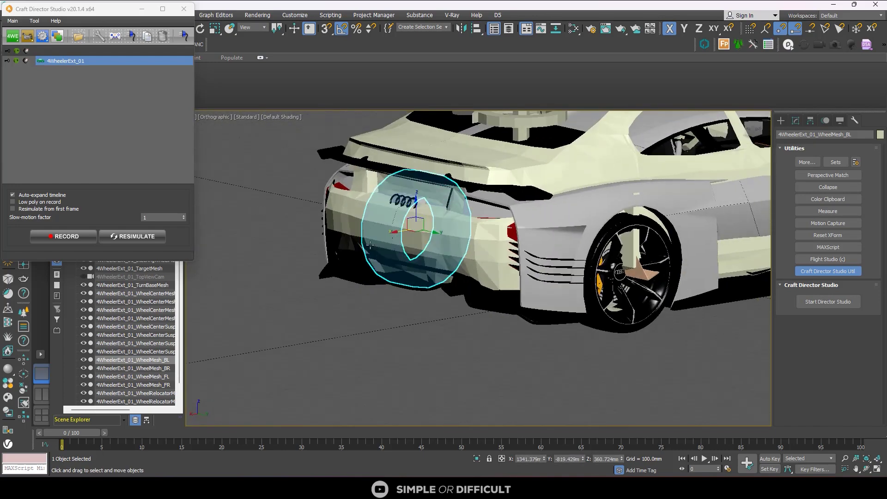
pyautogui.keyDown('alt'); pyautogui.moveTo(639, 290); pyautogui.dragTo(609, 304, button='middle'); pyautogui.keyUp('alt')
pyautogui.scroll(4, 458, 377)
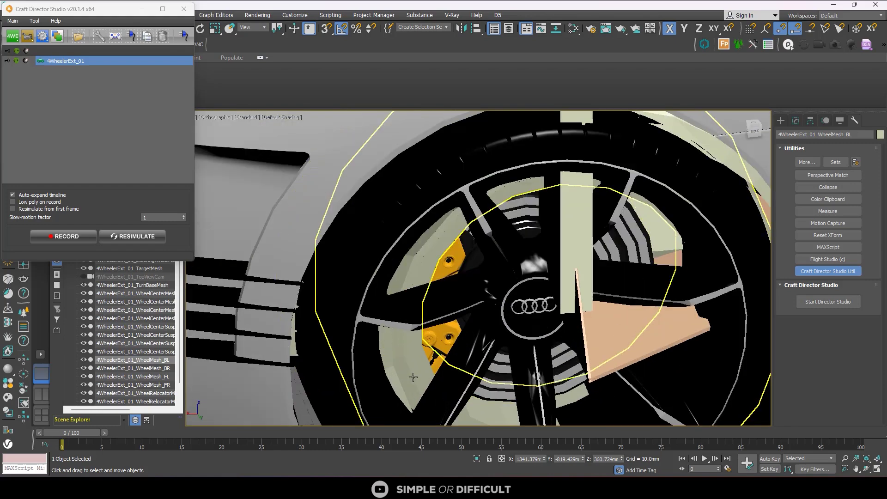
pyautogui.click(443, 376)
pyautogui.scroll(-8, 443, 377)
pyautogui.click(477, 28)
pyautogui.click(474, 342)
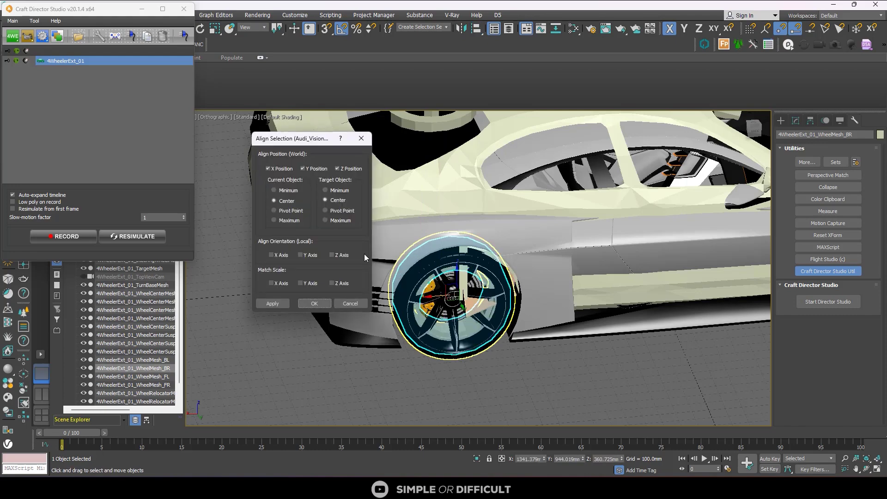
pyautogui.click(309, 302)
# - Align the rig's front right wheel mesh to the Audi's front right wheel, centre to centre in X, Y and Z position
pyautogui.scroll(8, 537, 296)
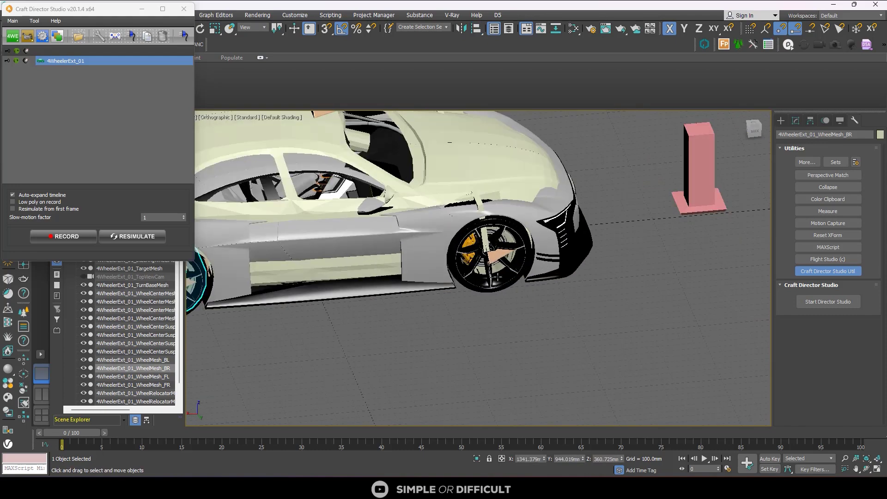
pyautogui.click(443, 169)
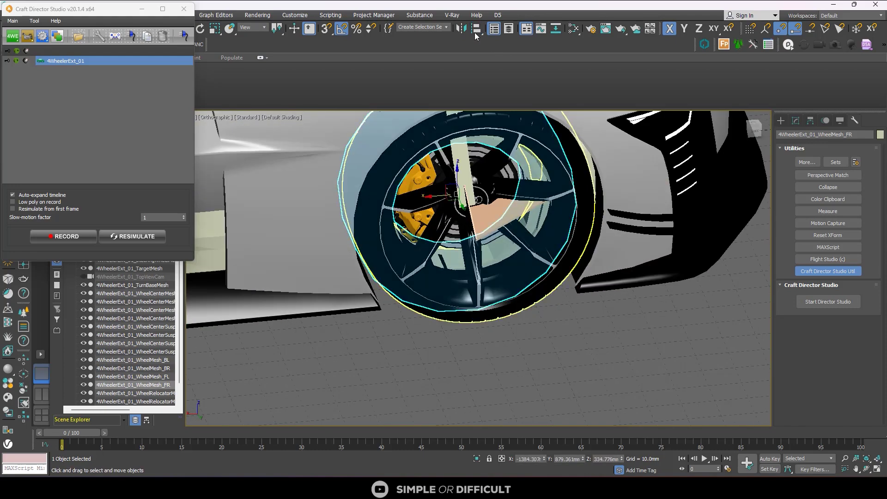
pyautogui.click(476, 28)
pyautogui.click(532, 307)
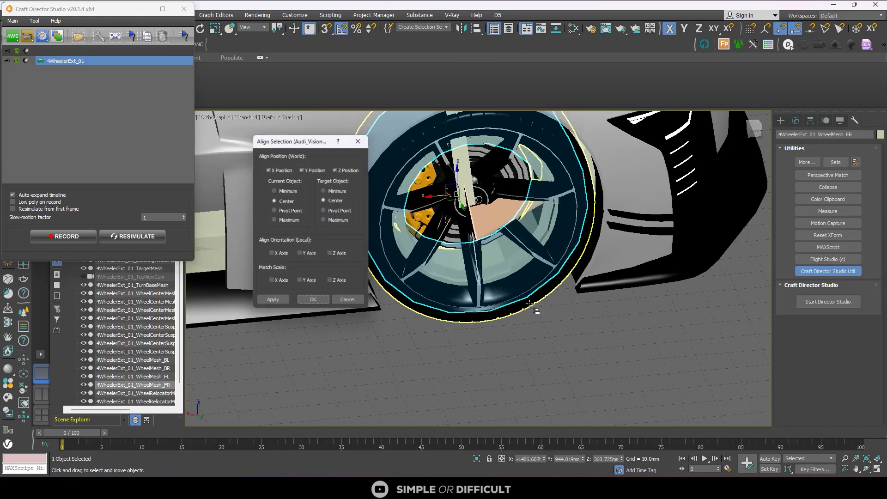
pyautogui.click(314, 303)
pyautogui.scroll(-8, 412, 287)
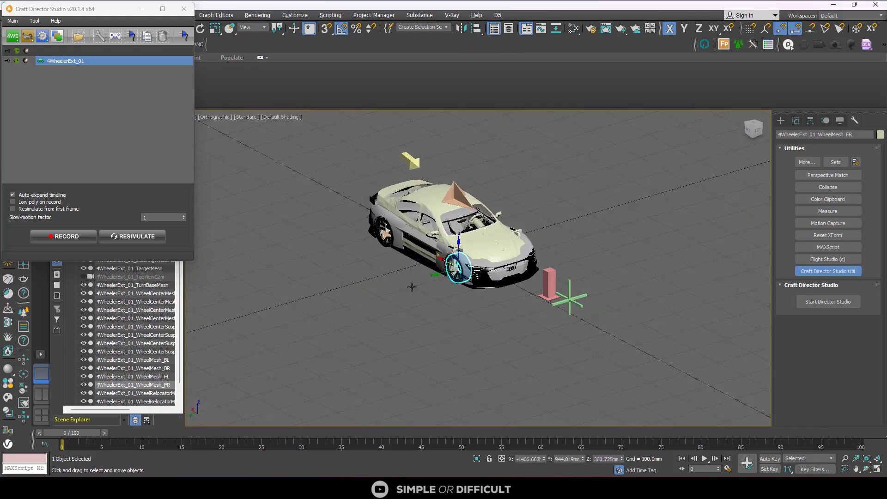
# - Link the Audi body, Audi_Vision78, as a child of the rig's car body mesh with Select and Link
pyautogui.keyDown('alt'); pyautogui.moveTo(412, 287); pyautogui.dragTo(397, 277, button='middle'); pyautogui.keyUp('alt')
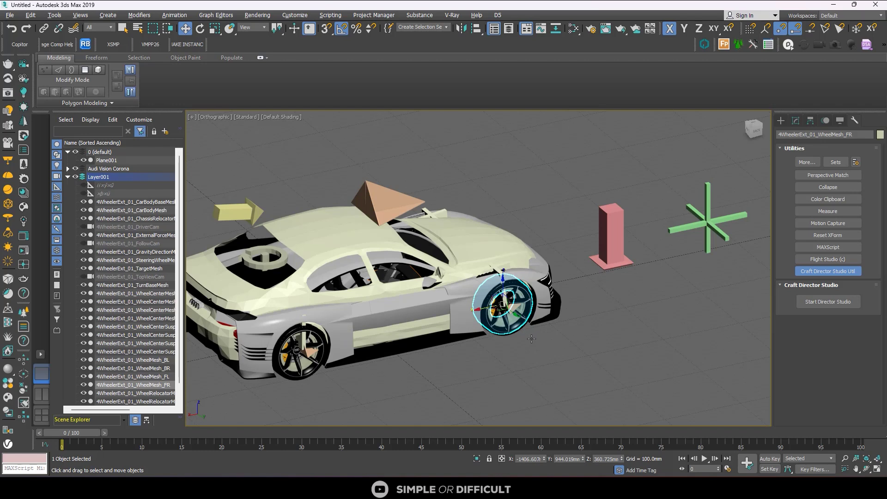
pyautogui.scroll(6, 306, 341)
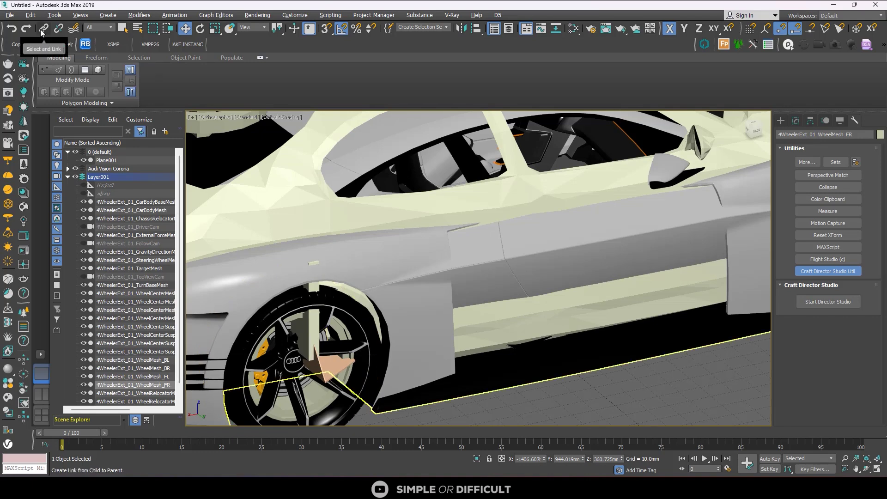
pyautogui.scroll(-5, 354, 181)
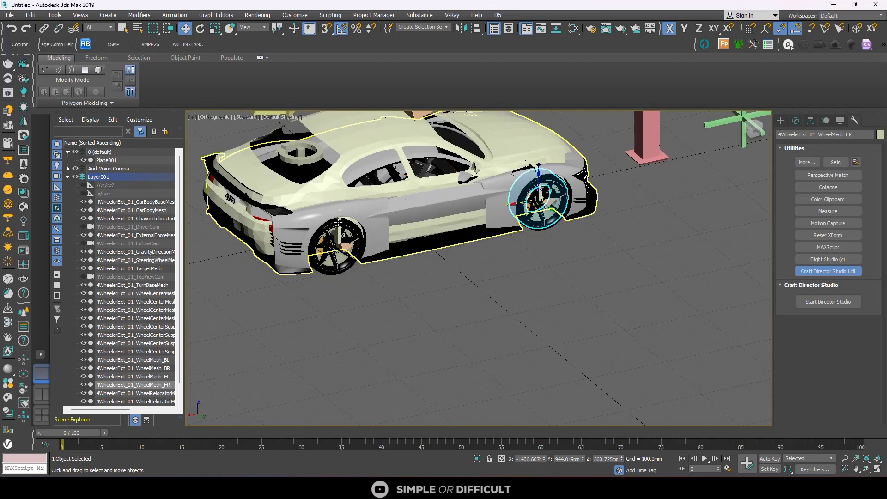
pyautogui.click(297, 221)
pyautogui.moveTo(359, 216); pyautogui.dragTo(400, 249, button='middle')
pyautogui.scroll(3, 400, 248)
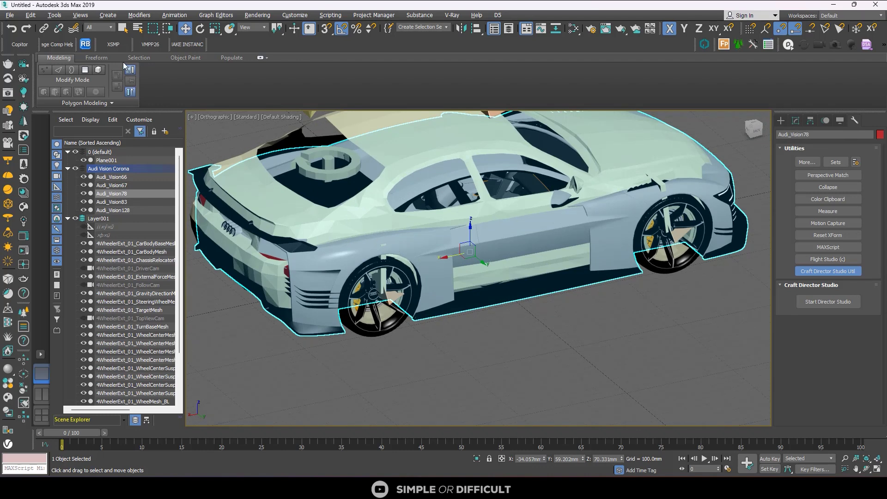
pyautogui.click(44, 28)
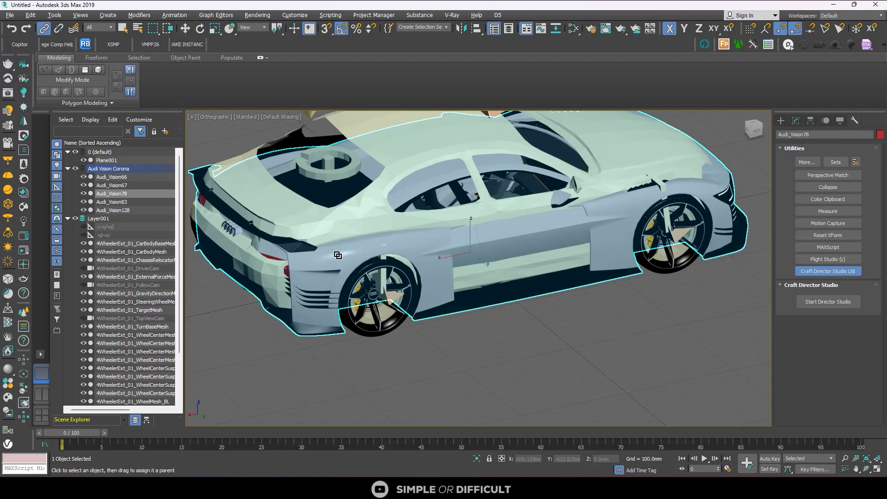
pyautogui.moveTo(338, 254); pyautogui.dragTo(320, 231)
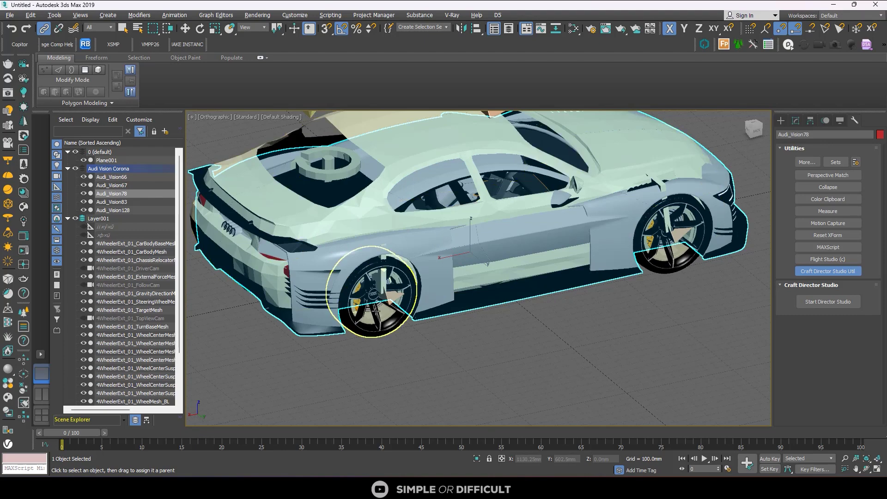
# - Link the Audi's back right and front right wheels, Audi_Vision67 and Audi_Vision128, as children of the rig's matching wheel meshes
pyautogui.scroll(5, 380, 319)
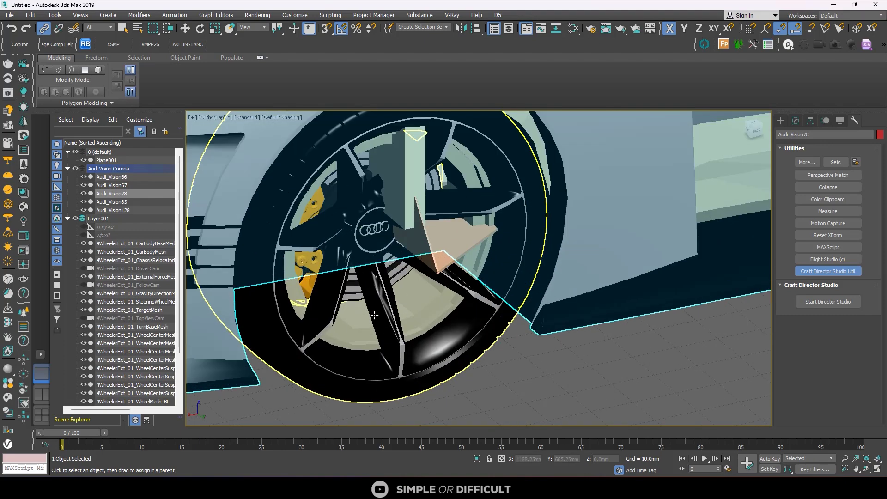
pyautogui.scroll(-5, 386, 329)
pyautogui.click(400, 337)
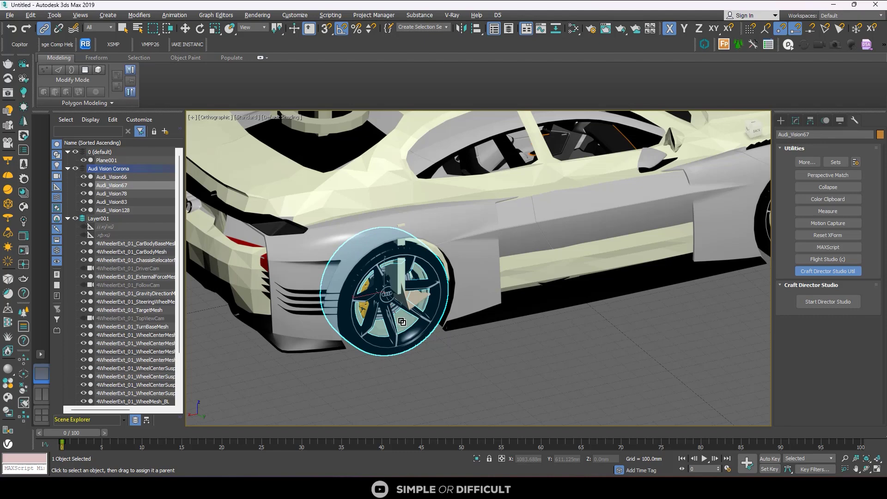
pyautogui.scroll(-3, 372, 333)
pyautogui.press('z')
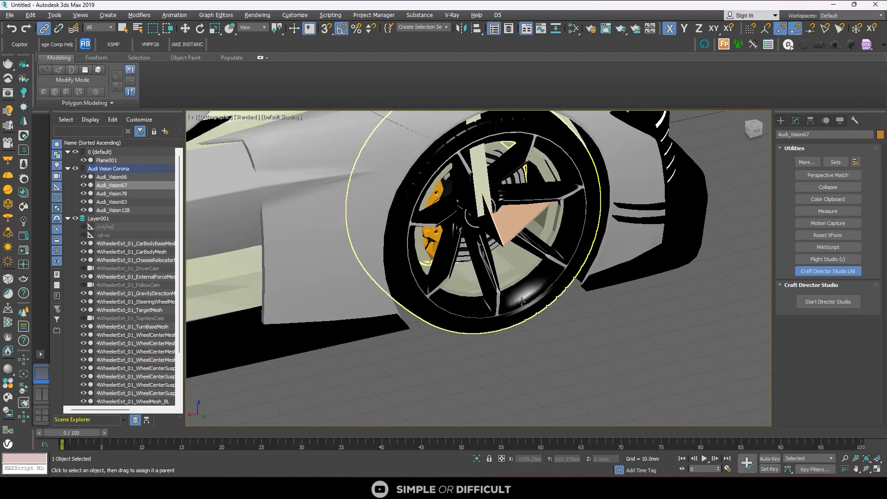
pyautogui.click(527, 306)
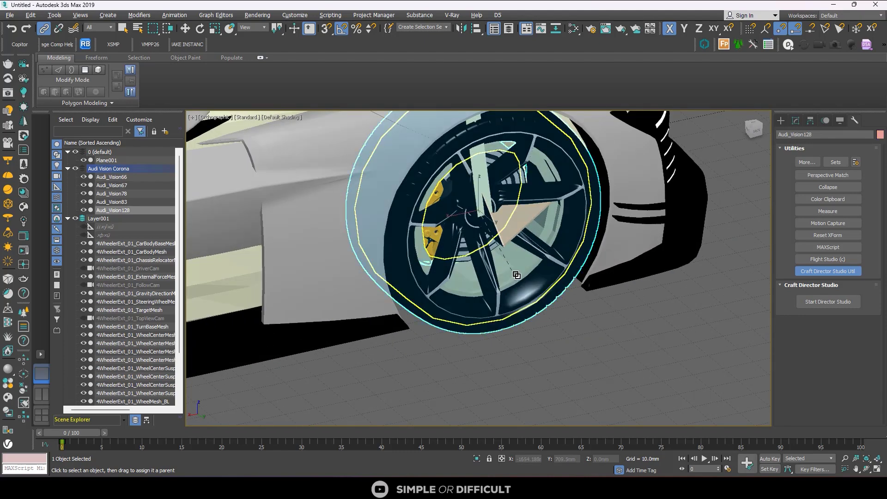
# - Link the Audi's back left wheel, Audi_Vision66, as a child of the rig's back left wheel mesh
pyautogui.scroll(-5, 564, 284)
pyautogui.keyDown('alt'); pyautogui.moveTo(563, 283); pyautogui.dragTo(521, 301, button='middle'); pyautogui.keyUp('alt')
pyautogui.press('z')
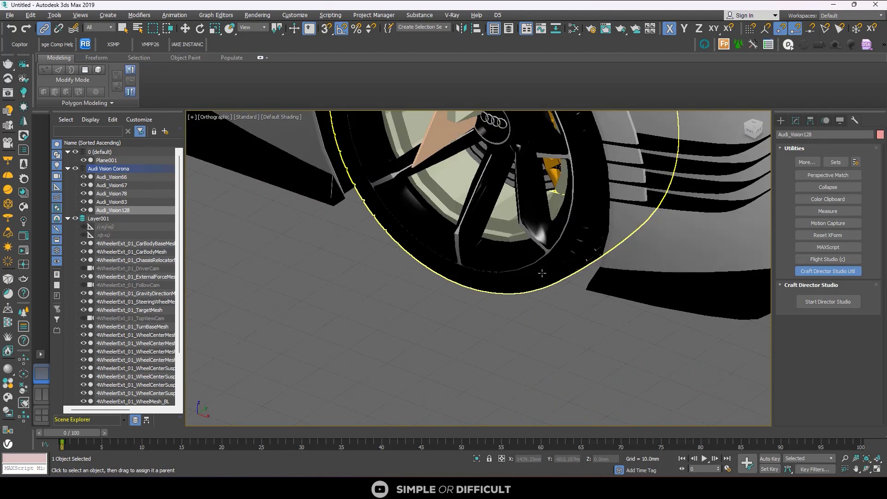
pyautogui.click(541, 273)
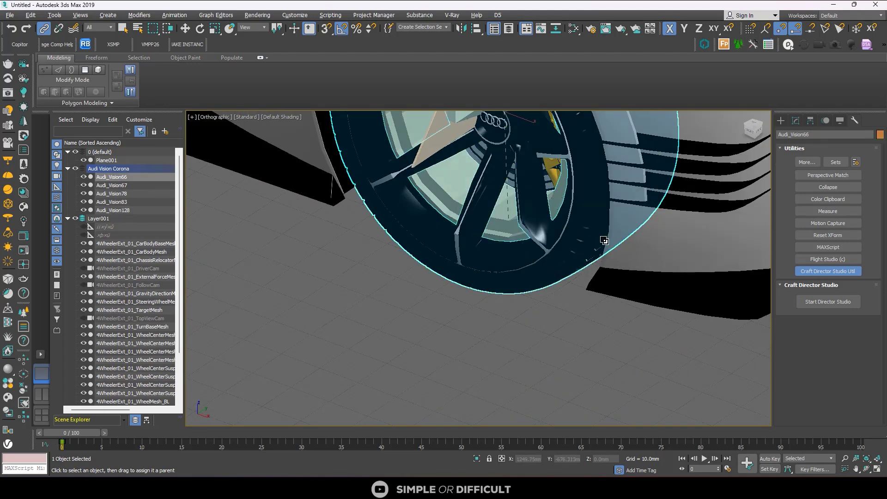
# - Link the Audi's front left wheel, Audi_Vision83, to the rig's front left wheel mesh and return to the selection tool
pyautogui.scroll(-2, 604, 249)
pyautogui.scroll(-3, 605, 249)
pyautogui.moveTo(322, 207); pyautogui.dragTo(538, 365, button='middle')
pyautogui.scroll(5, 495, 341)
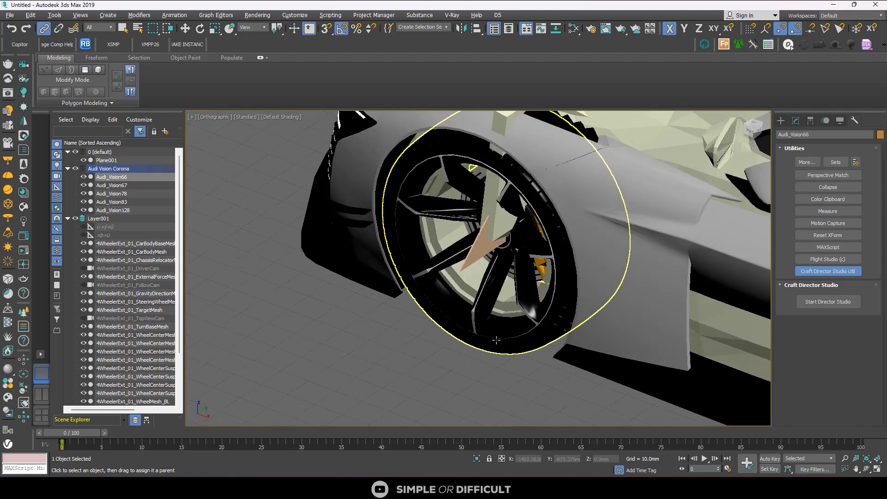
pyautogui.moveTo(496, 340); pyautogui.dragTo(504, 321)
pyautogui.scroll(-5, 503, 322)
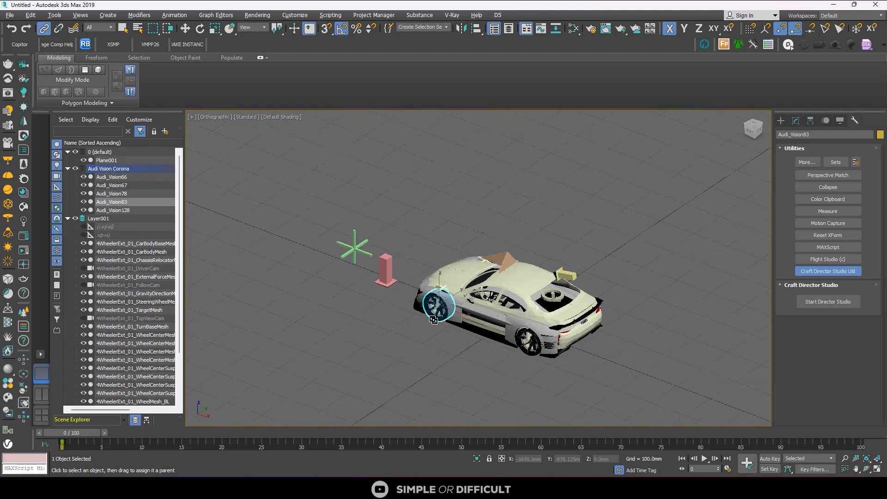
pyautogui.keyDown('alt'); pyautogui.moveTo(456, 338); pyautogui.dragTo(370, 319, button='middle'); pyautogui.keyUp('alt')
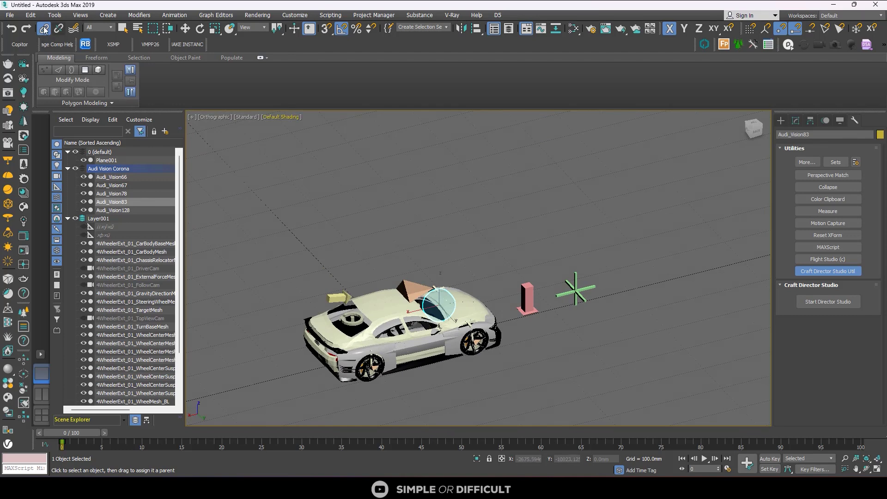
pyautogui.click(123, 29)
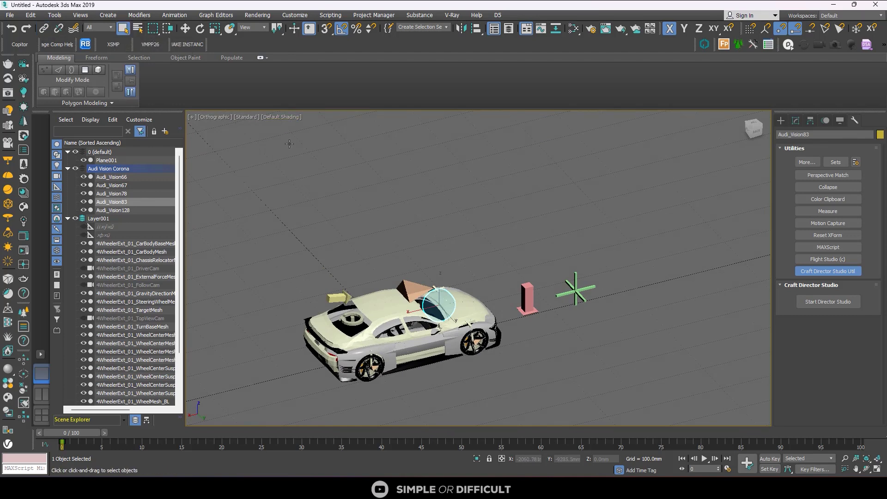
# - Switch to Craft Director Studio and set the configuration profile of 4WheelerExt_01 to Sports Car
pyautogui.scroll(5, 493, 307)
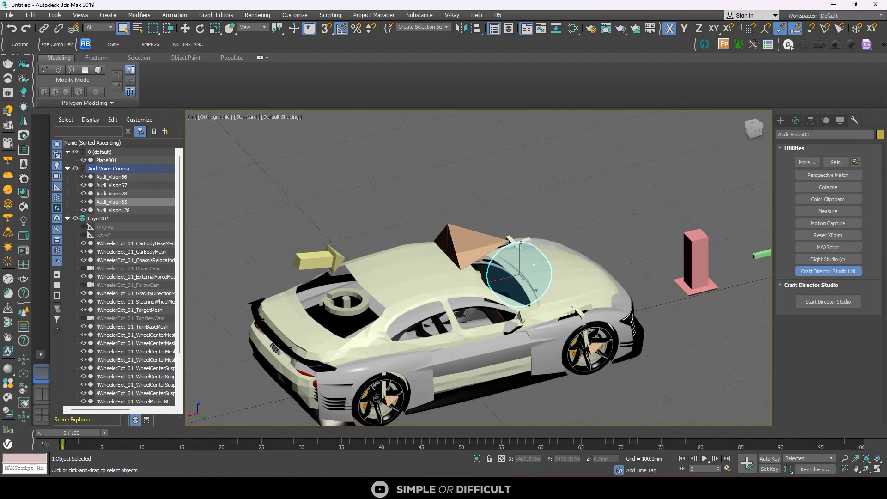
pyautogui.click(777, 429)
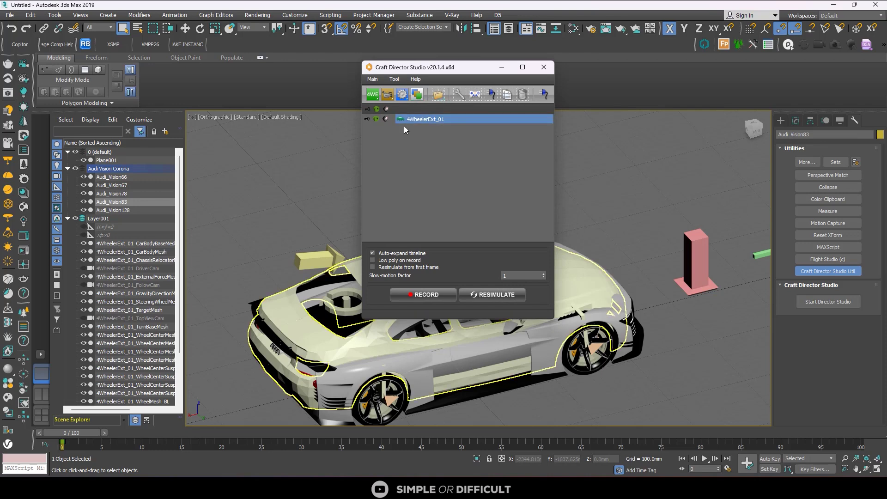
pyautogui.doubleClick(431, 119)
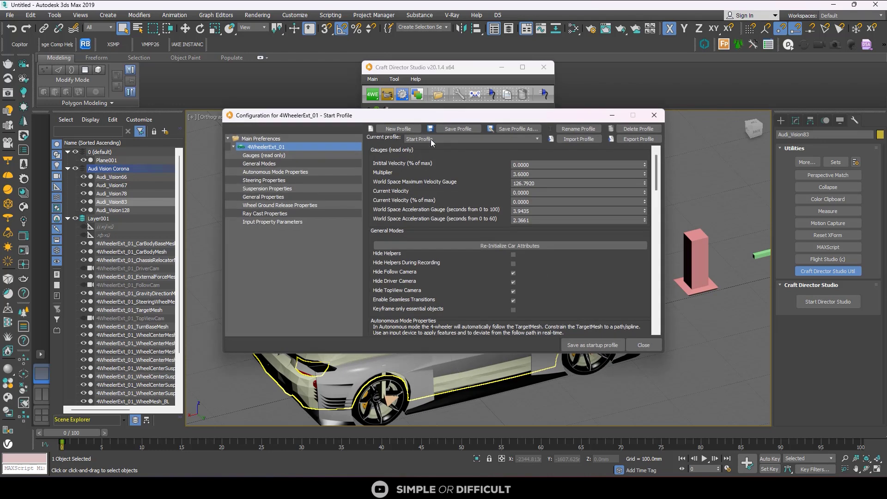
pyautogui.click(418, 139)
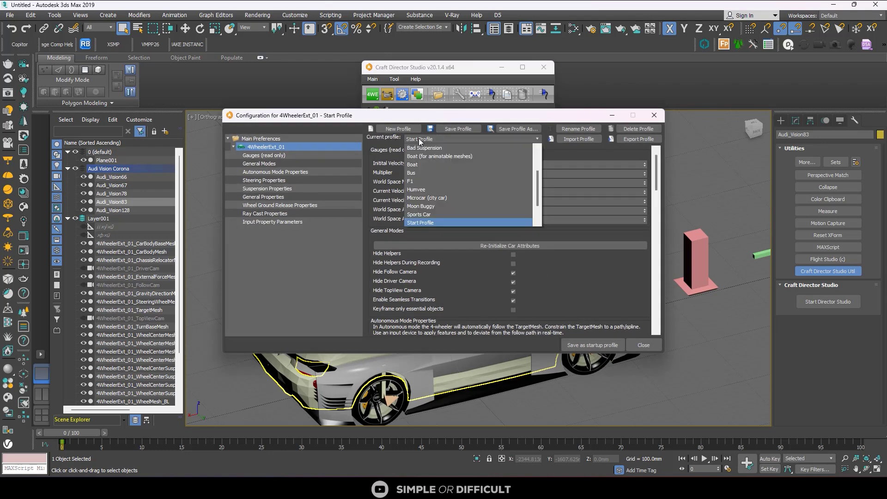
pyautogui.click(427, 215)
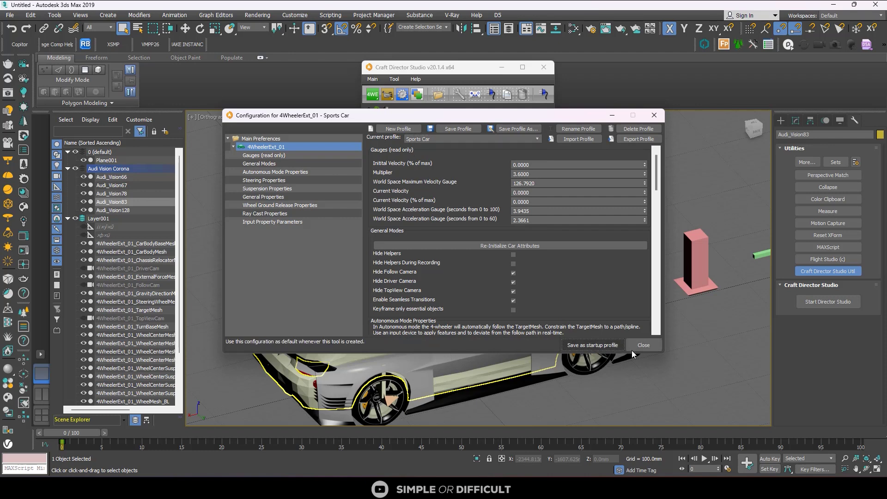
pyautogui.click(644, 346)
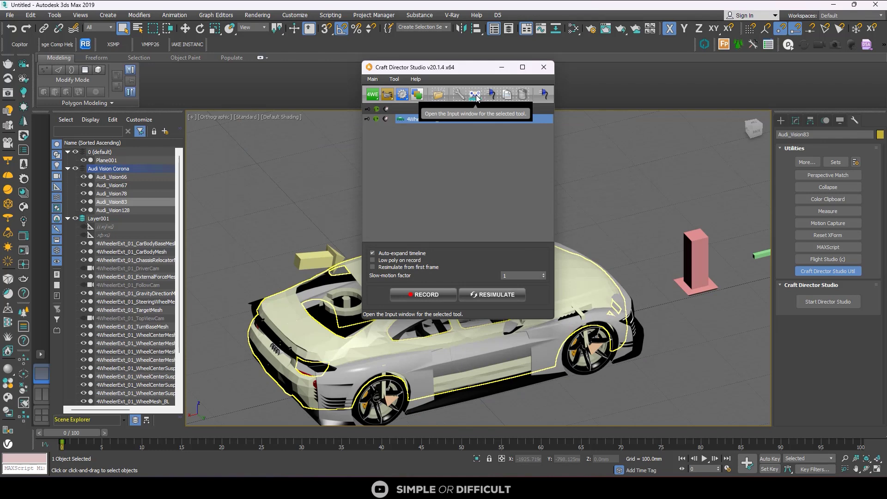
# - Load the "Example: keyboard" input profile for the 4WheelerExt_01 rig
pyautogui.click(476, 95)
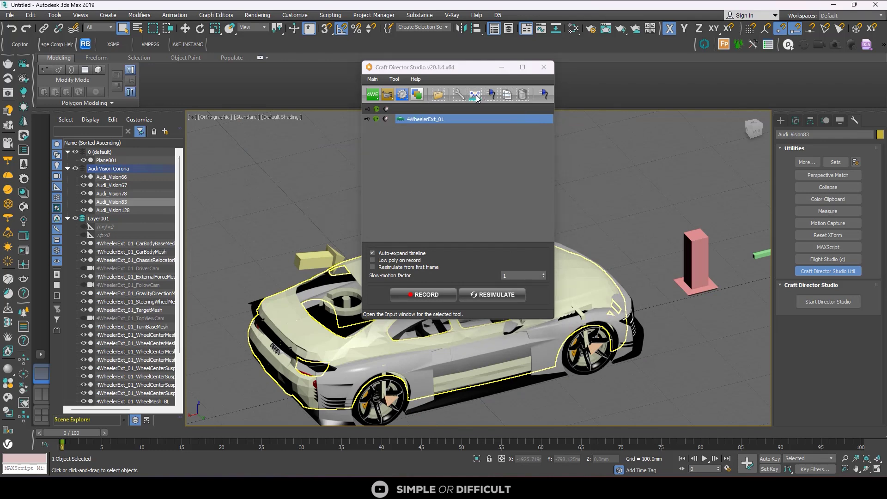
pyautogui.click(381, 131)
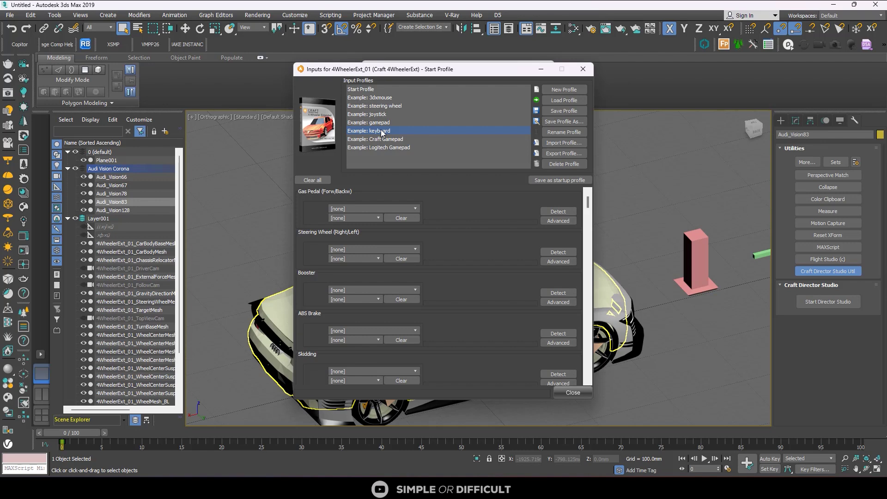
pyautogui.doubleClick(381, 131)
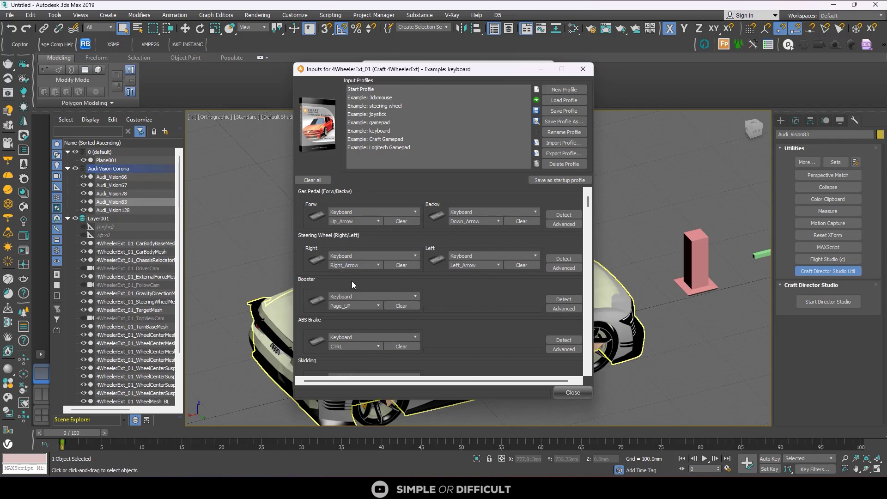
# - Examine the keyboard bindings of the driving controls, such as Booster, brakes, Skidding, Burnout and External Force, and close the input settings
pyautogui.scroll(-3, 479, 312)
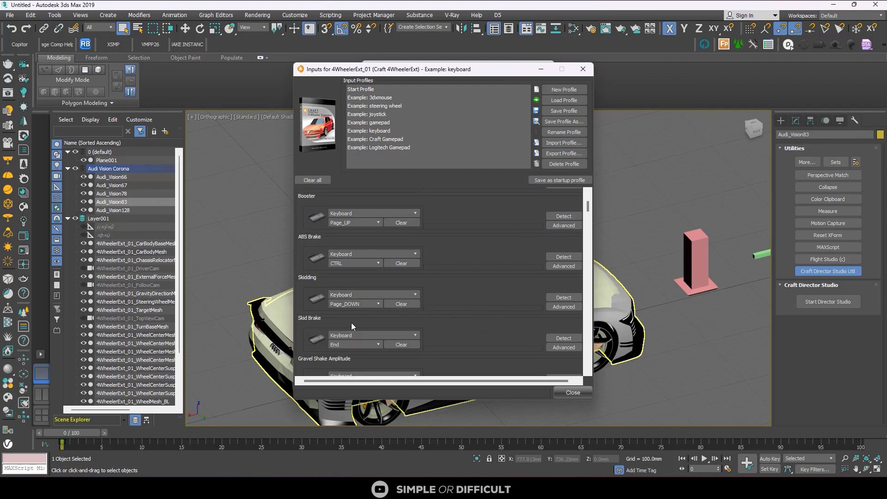
pyautogui.scroll(-2, 369, 318)
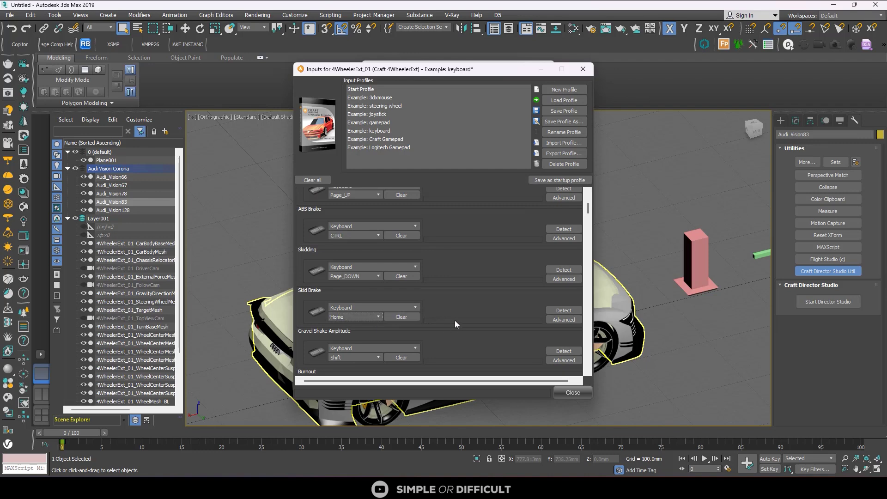
pyautogui.scroll(-6, 479, 331)
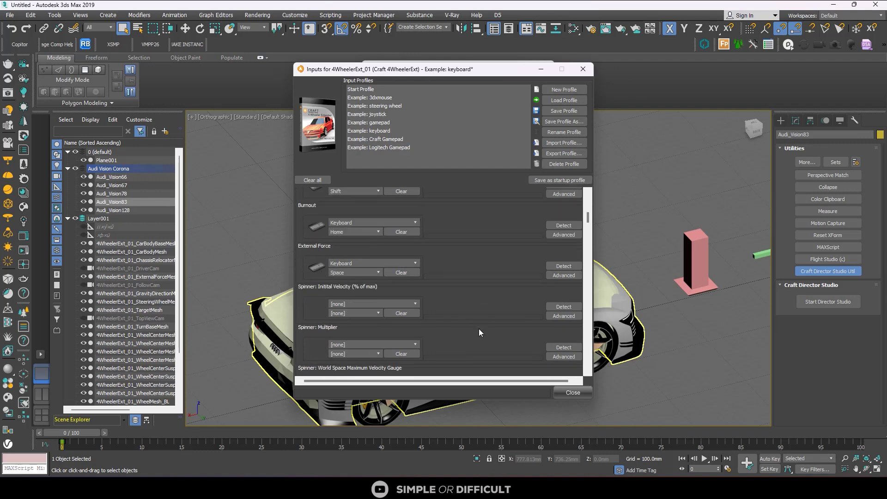
pyautogui.scroll(2, 473, 247)
pyautogui.scroll(2, 467, 254)
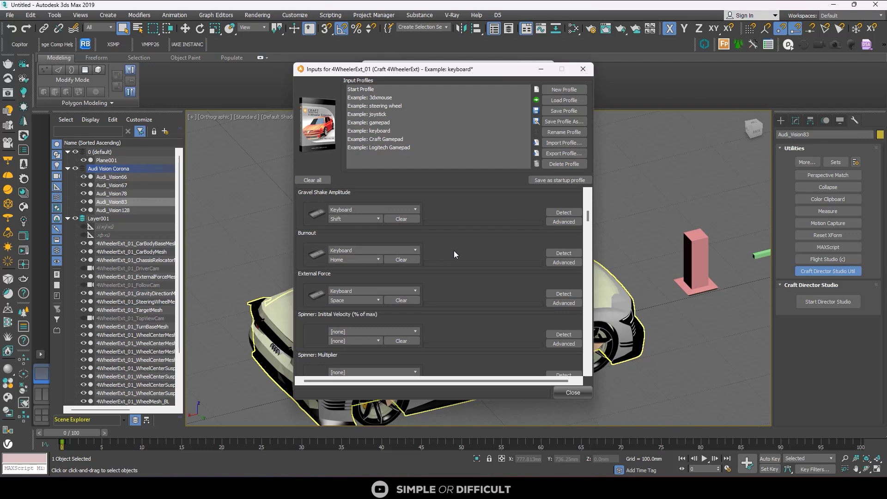
pyautogui.scroll(2, 454, 254)
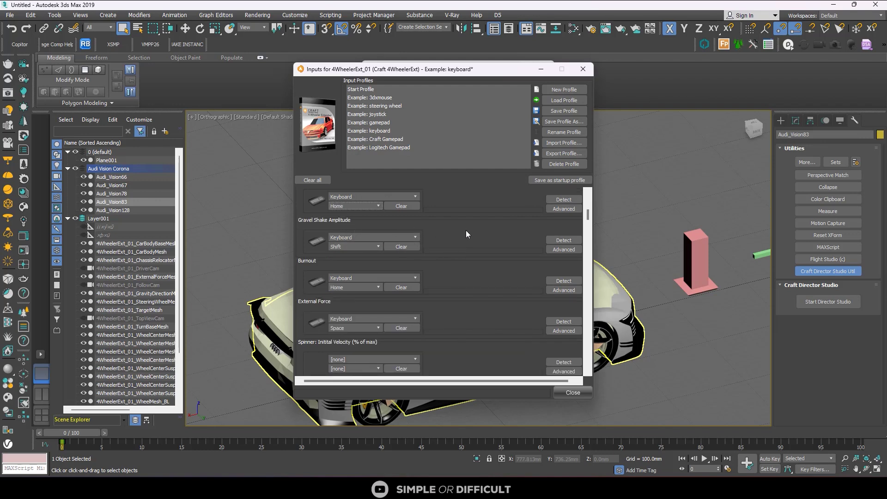
pyautogui.scroll(2, 466, 235)
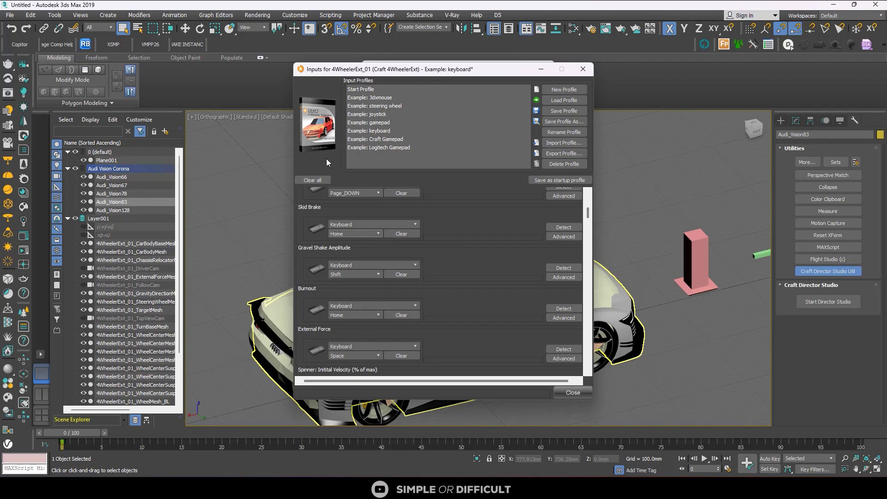
pyautogui.click(369, 191)
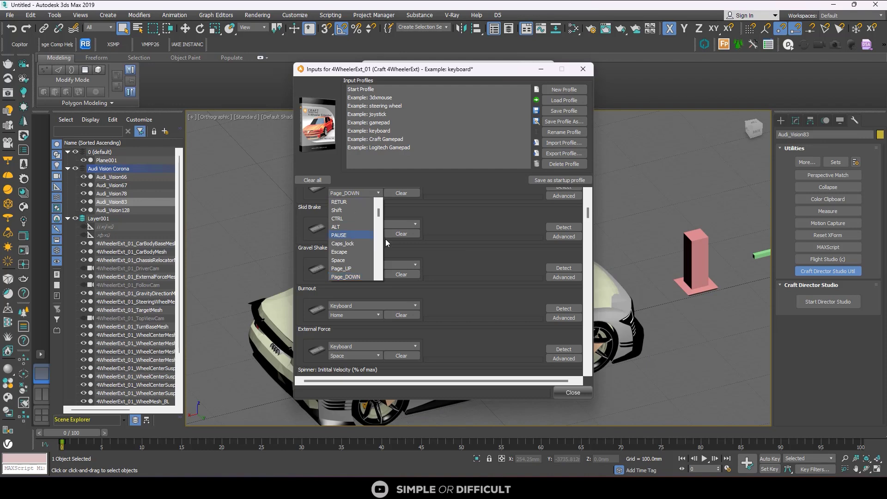
pyautogui.click(495, 214)
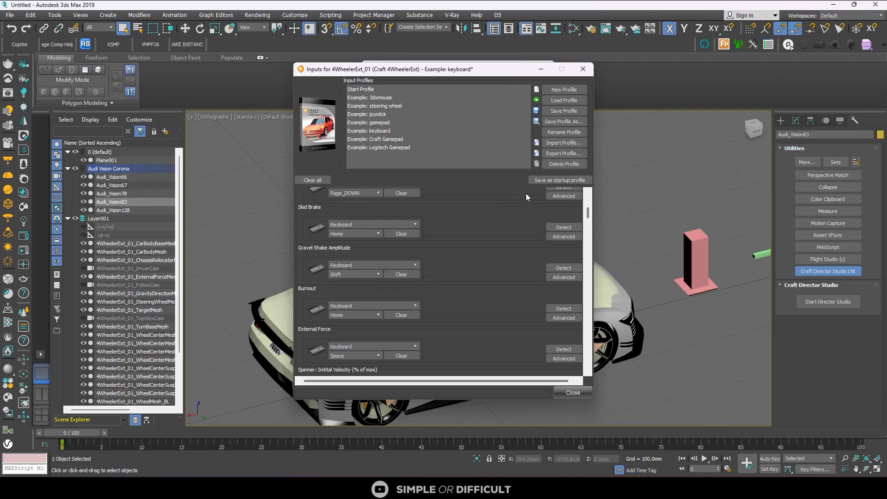
pyautogui.click(573, 393)
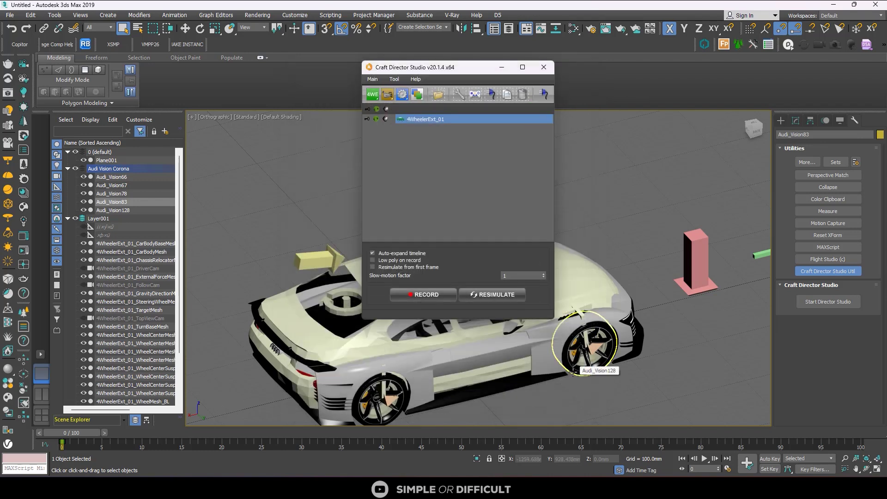
# - Hide the 4WheelerExt_01 rig meshes and move the Craft Director Studio window clear of the car
pyautogui.click(376, 119)
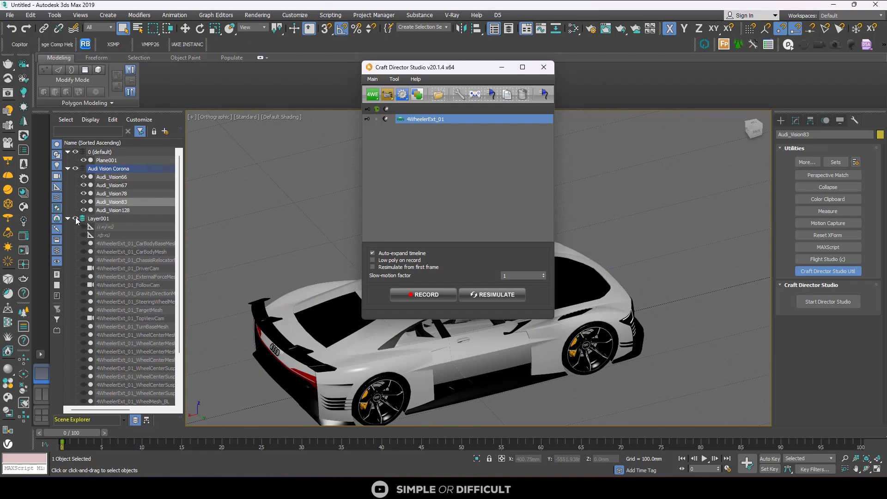
pyautogui.moveTo(457, 70); pyautogui.dragTo(628, 70)
pyautogui.scroll(-5, 254, 274)
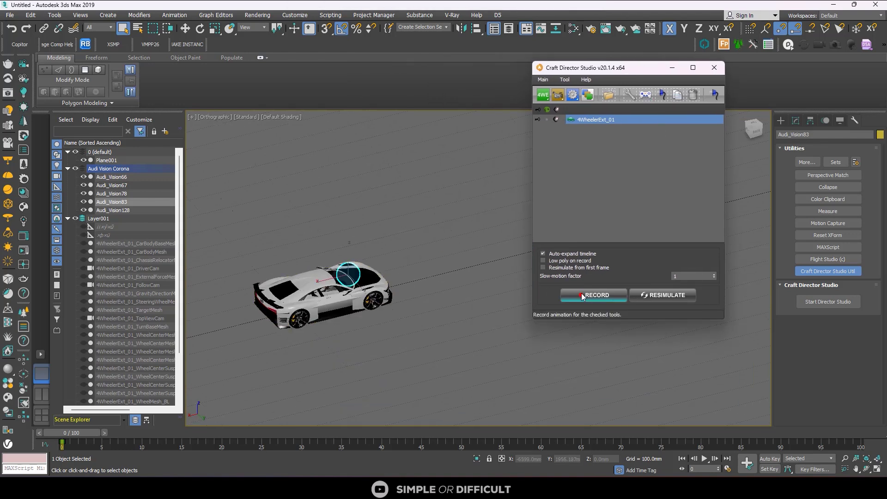
pyautogui.moveTo(616, 67); pyautogui.dragTo(671, 90)
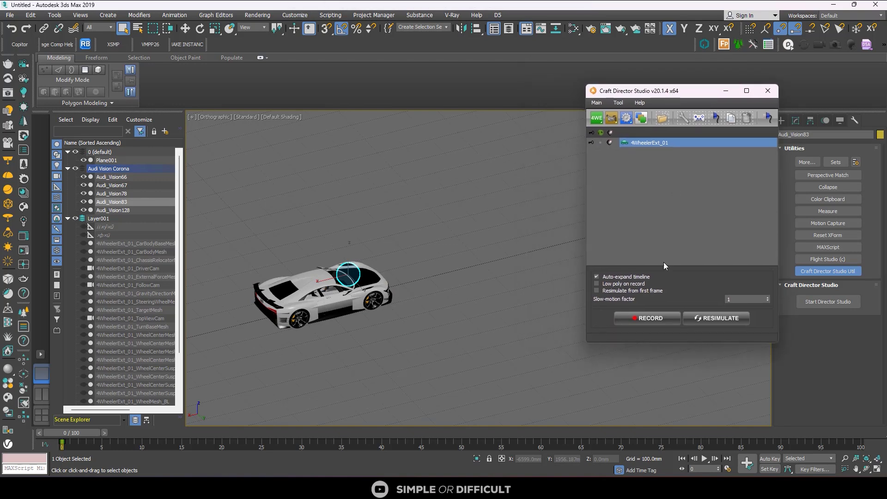
# - Record a keyboard-driven run of the 4WheelerExt_01 rig in Craft Director Studio, with its window minimized while driving the car over the plane
pyautogui.click(662, 319)
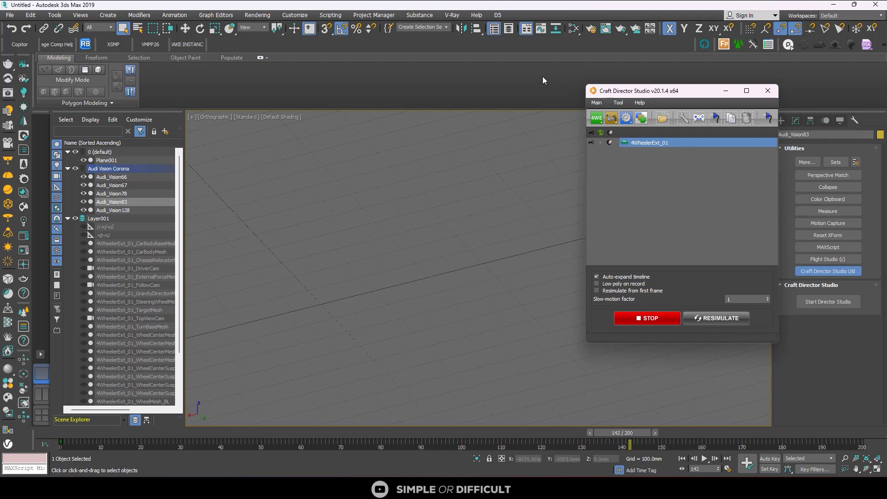
pyautogui.click(726, 91)
pyautogui.scroll(-3, 593, 248)
pyautogui.scroll(5, 610, 227)
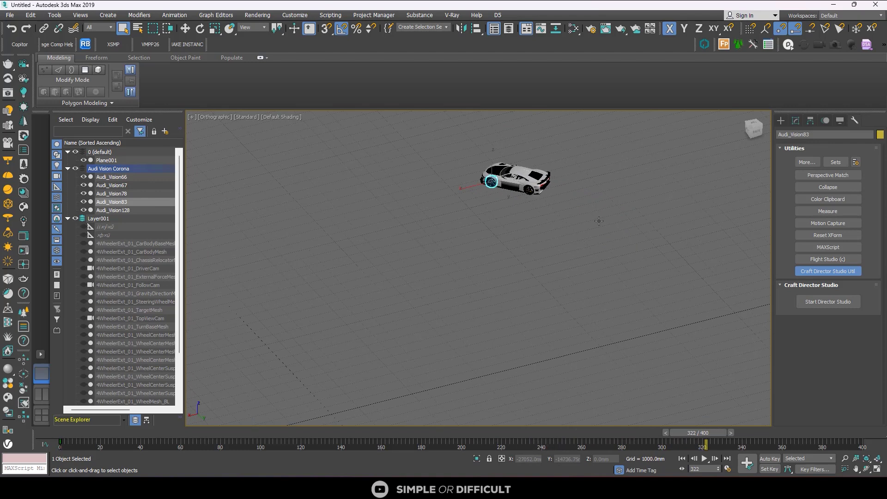
pyautogui.scroll(-2, 569, 223)
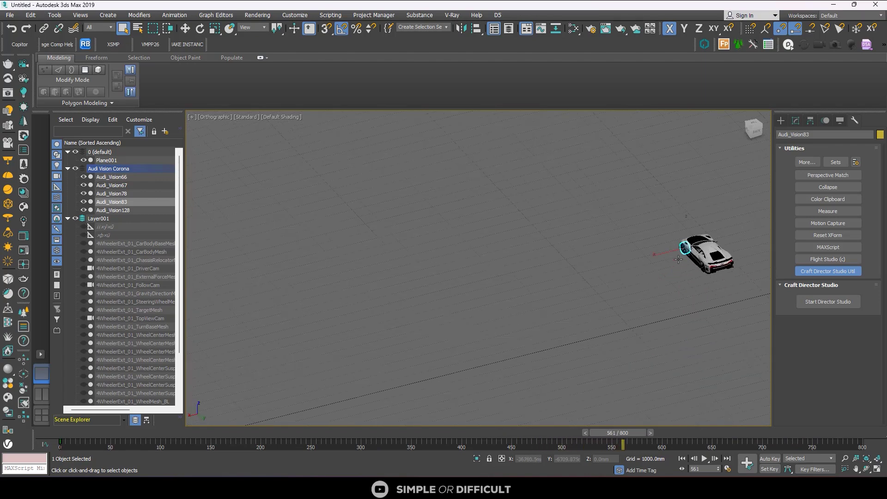
pyautogui.scroll(10, 621, 257)
pyautogui.scroll(-10, 586, 303)
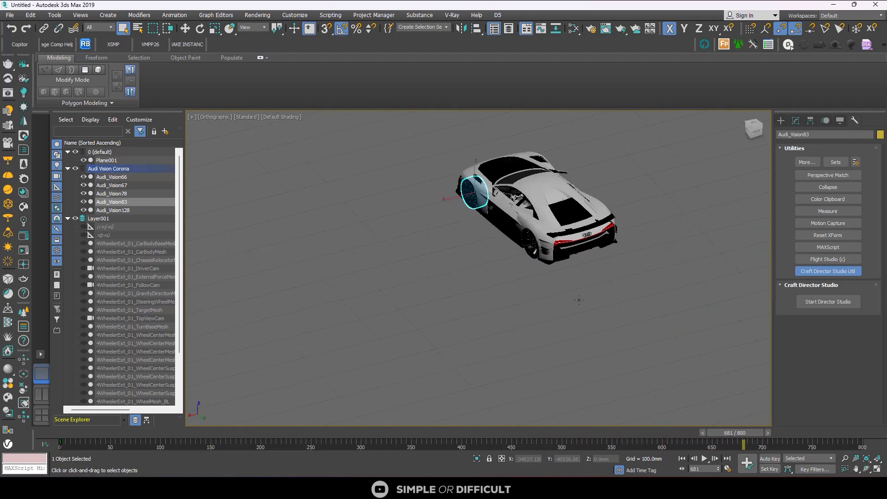
pyautogui.scroll(10, 472, 211)
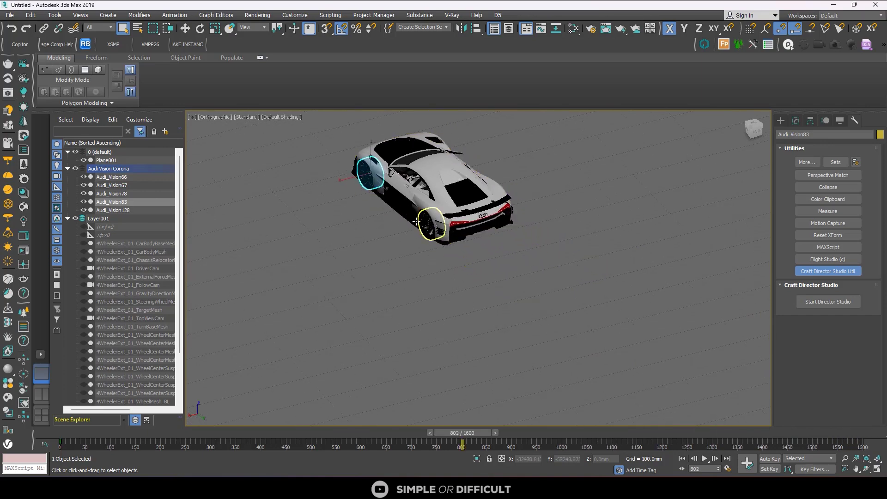
# - Continue driving while examining the car's body and wheels from a close side view, ending with a raised rear view of the car
pyautogui.moveTo(360, 183); pyautogui.dragTo(408, 254, button='middle')
pyautogui.scroll(4, 363, 230)
pyautogui.moveTo(362, 230); pyautogui.dragTo(367, 290, button='middle')
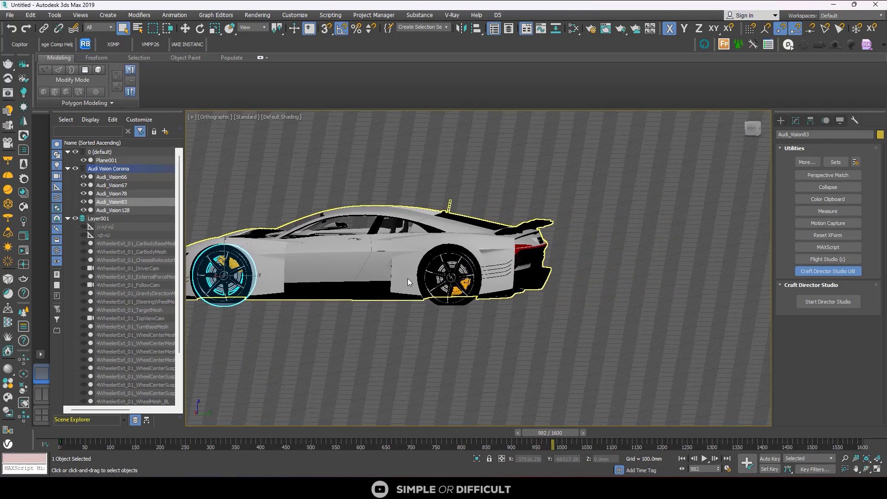
pyautogui.scroll(-5, 339, 262)
pyautogui.scroll(5, 339, 262)
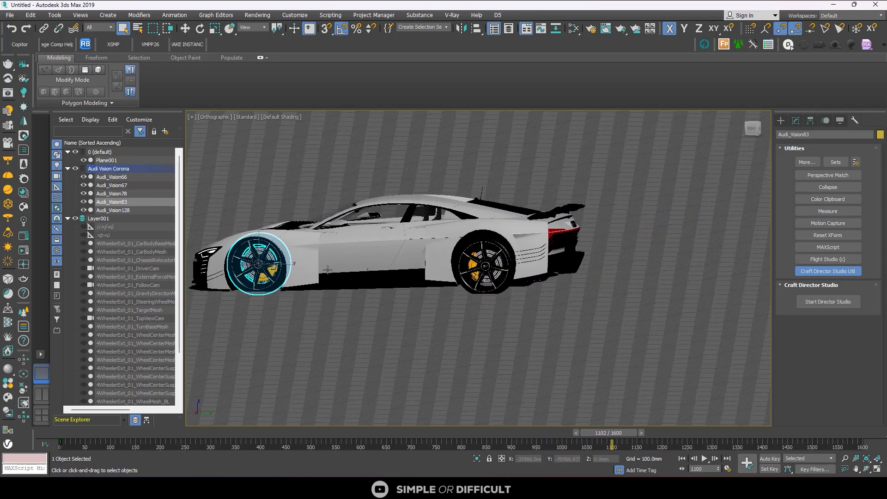
pyautogui.scroll(-3, 355, 288)
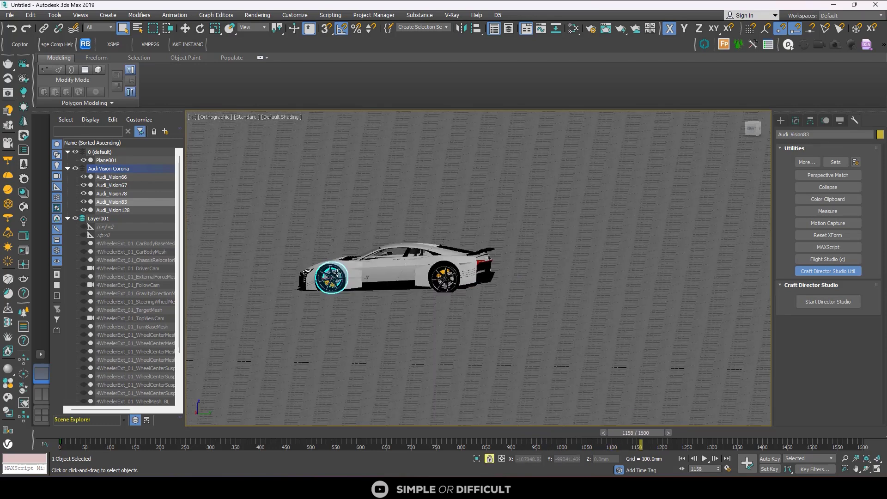
pyautogui.scroll(-5, 368, 287)
pyautogui.keyDown('alt'); pyautogui.moveTo(381, 283); pyautogui.dragTo(339, 318, button='middle'); pyautogui.keyUp('alt')
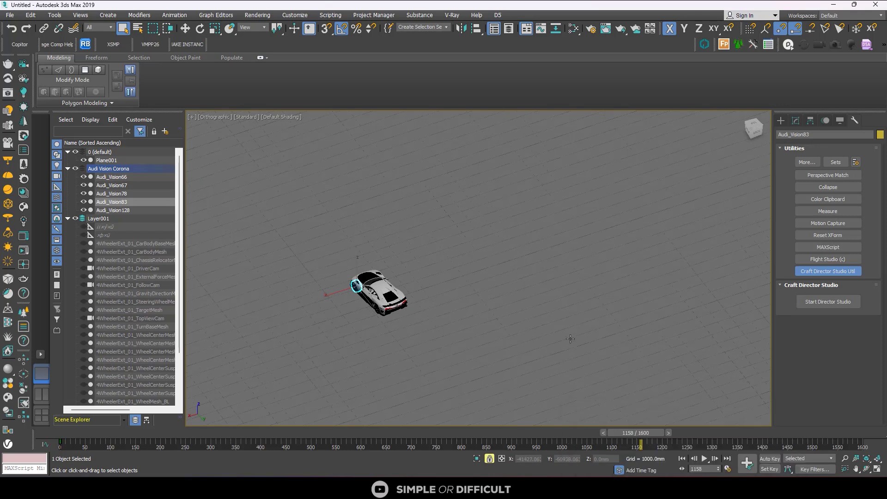
pyautogui.scroll(-2, 567, 339)
pyautogui.scroll(4, 442, 309)
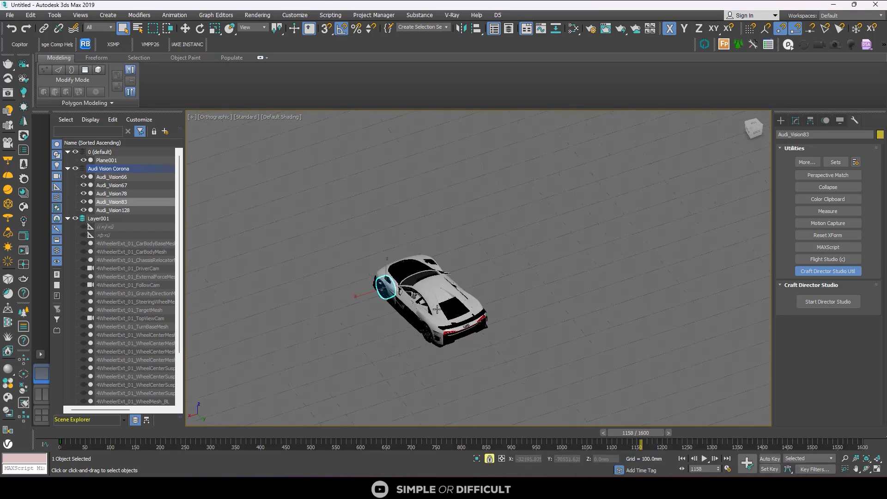
# - Switch back to Craft Director Studio and resimulate the 4WheelerExt_01 rig from the current frame
pyautogui.moveTo(689, 488)
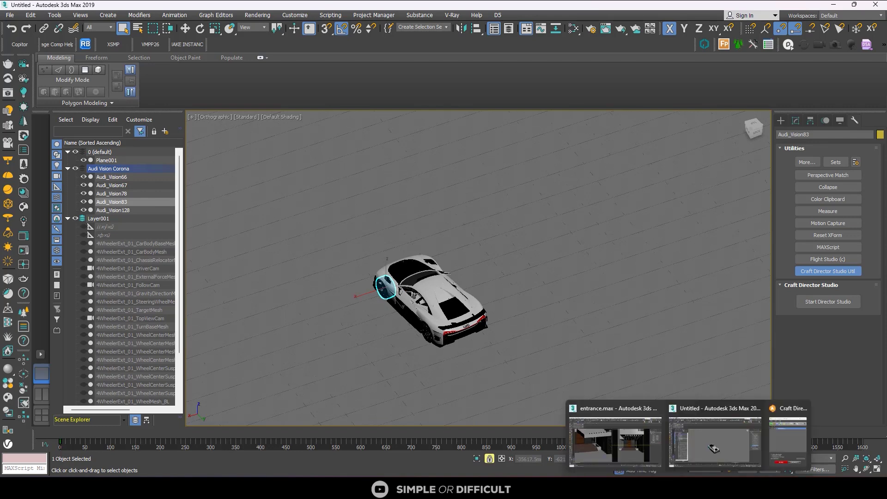
pyautogui.click(790, 444)
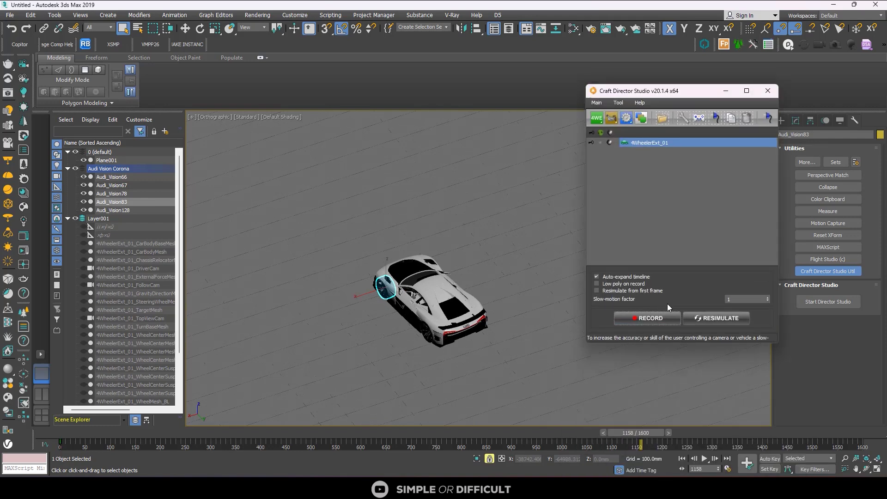
pyautogui.click(700, 320)
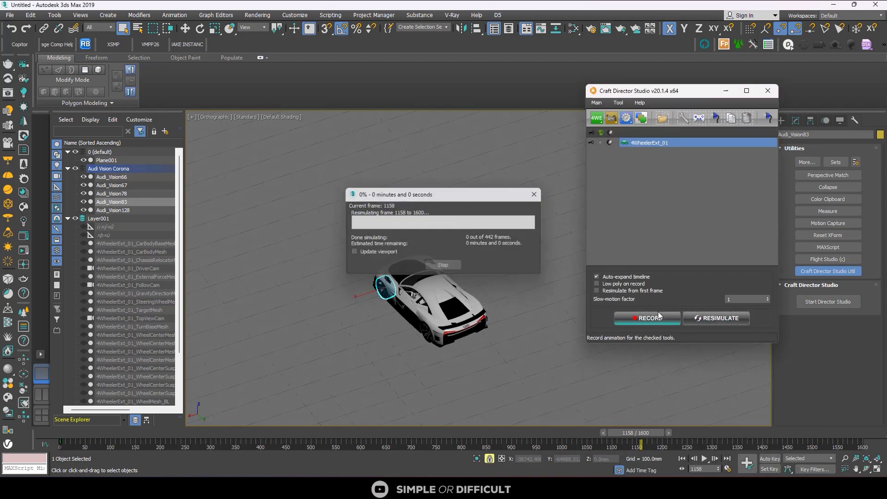
# - Return the timeline to frame 0, find the car in the viewport and start playing back the recorded drive
pyautogui.moveTo(645, 433); pyautogui.dragTo(134, 406)
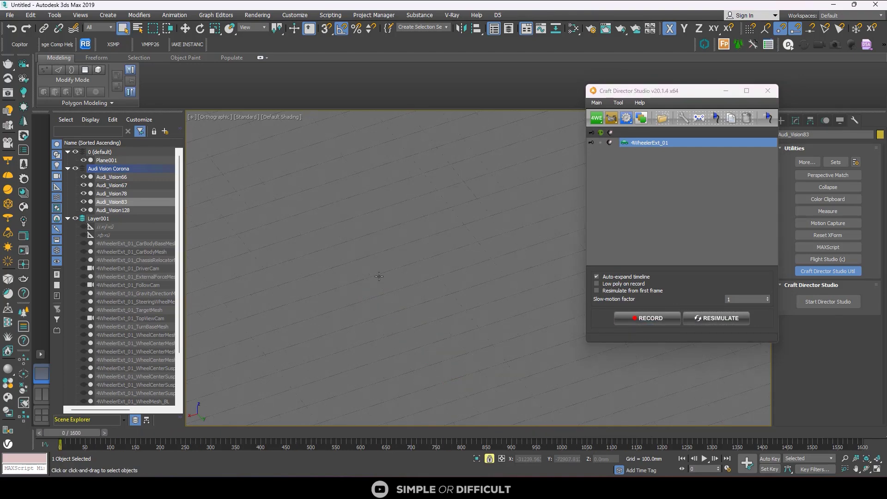
pyautogui.scroll(-15, 397, 234)
pyautogui.scroll(5, 409, 234)
pyautogui.scroll(15, 412, 234)
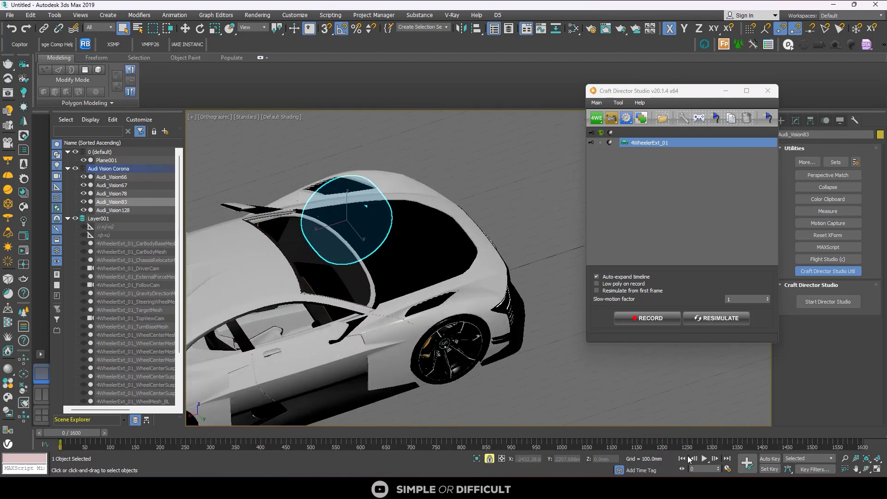
pyautogui.click(704, 459)
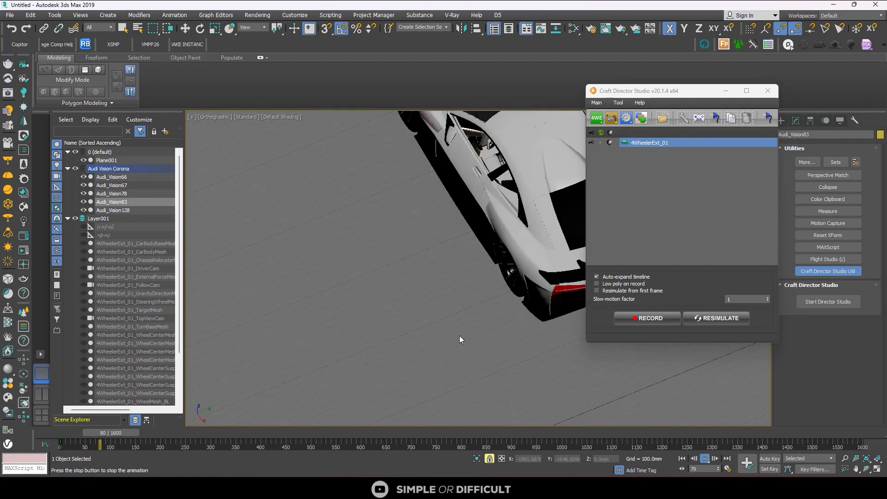
# - Examine the played-back car motion from close by and from above during the first part of the drive
pyautogui.scroll(-5, 462, 307)
pyautogui.scroll(3, 496, 381)
pyautogui.moveTo(497, 381); pyautogui.dragTo(491, 254, button='middle')
pyautogui.scroll(5, 254, 336)
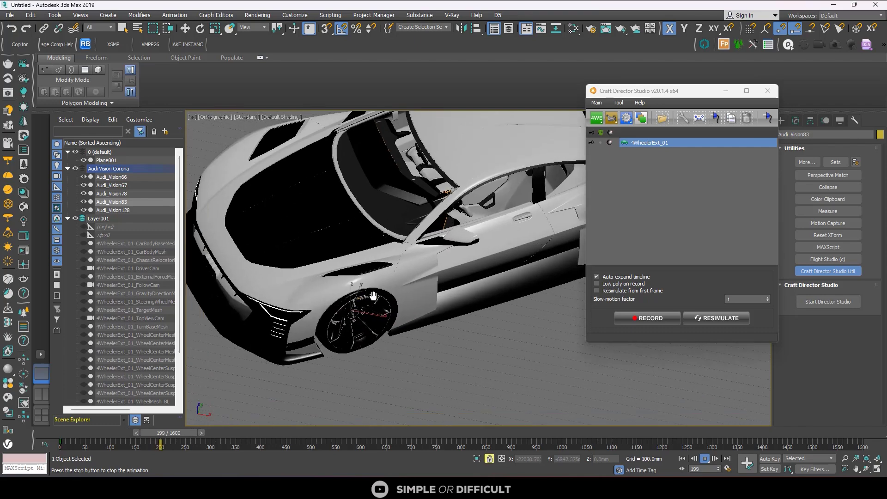
pyautogui.moveTo(368, 301); pyautogui.dragTo(508, 251, button='middle')
pyautogui.scroll(-10, 508, 252)
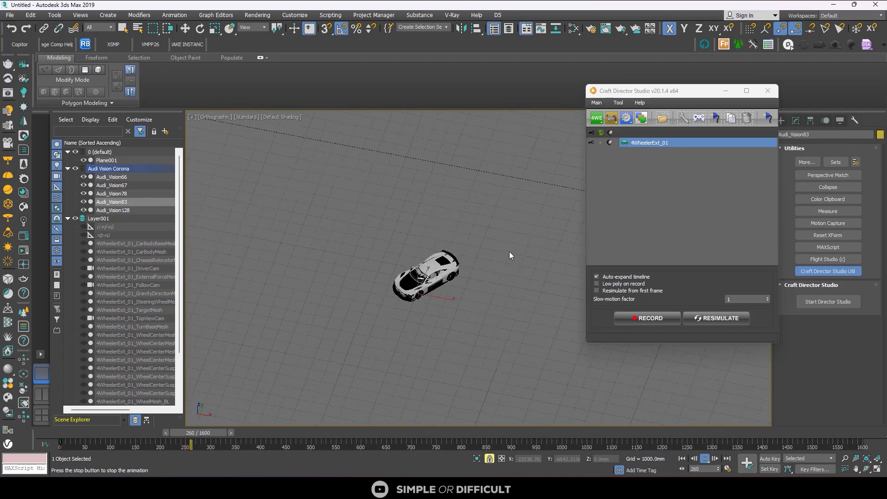
pyautogui.scroll(4, 467, 333)
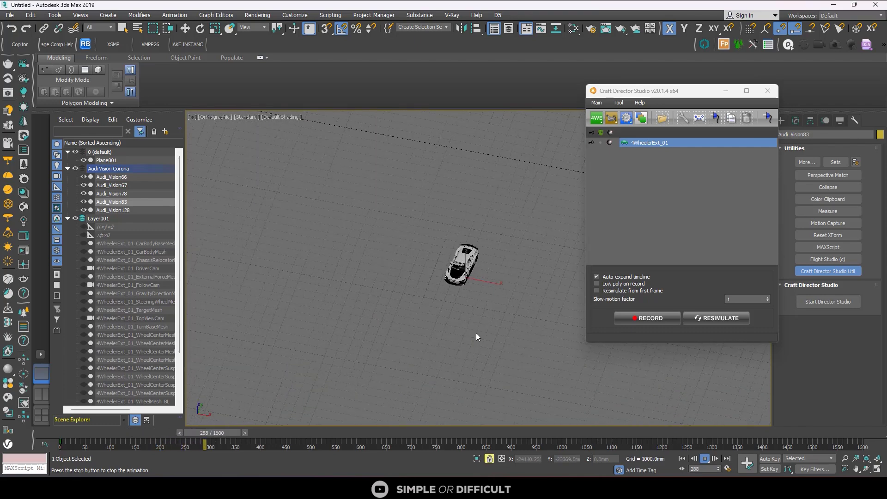
# - Minimize Craft Director Studio and watch the playback from a low viewpoint, both close to the car and from a distance
pyautogui.click(725, 92)
pyautogui.keyDown('alt'); pyautogui.moveTo(600, 340); pyautogui.dragTo(631, 294, button='middle'); pyautogui.keyUp('alt')
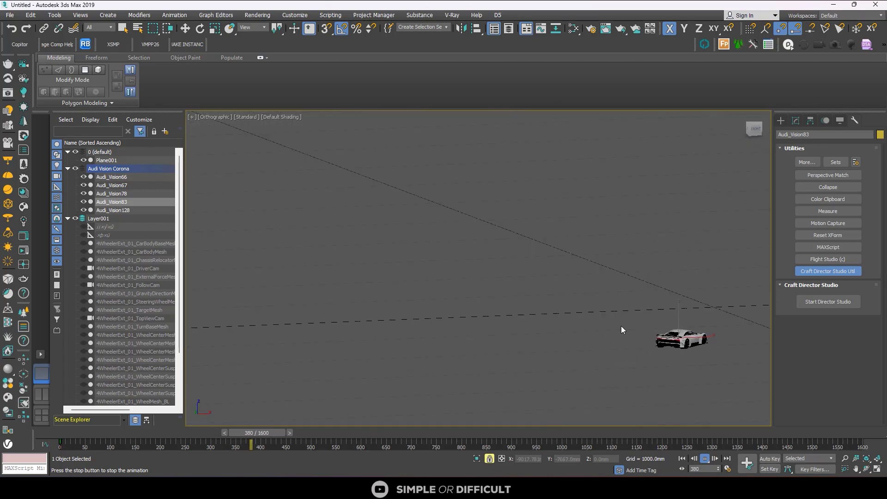
pyautogui.scroll(10, 636, 318)
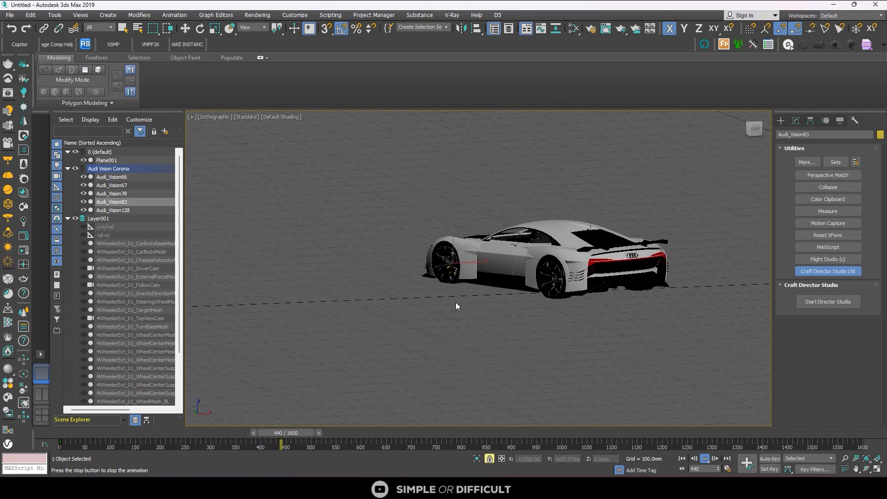
pyautogui.scroll(-8, 541, 298)
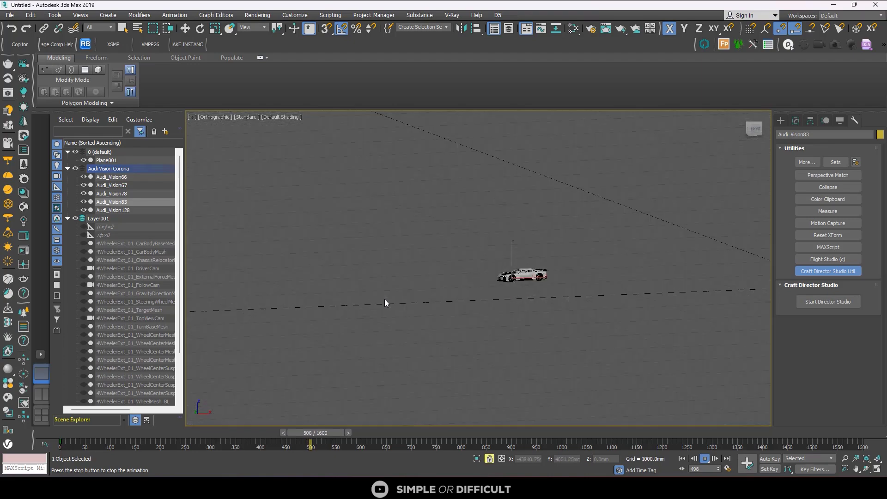
pyautogui.scroll(8, 560, 324)
pyautogui.scroll(-8, 536, 306)
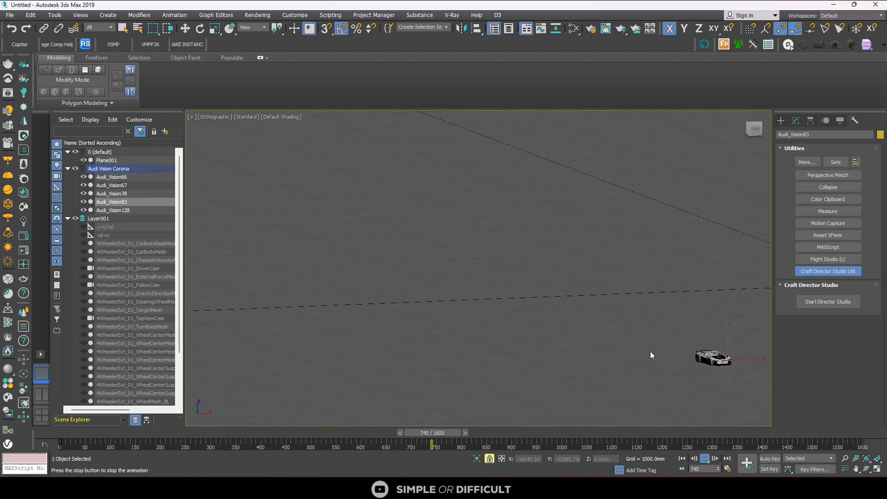
pyautogui.scroll(-2, 678, 358)
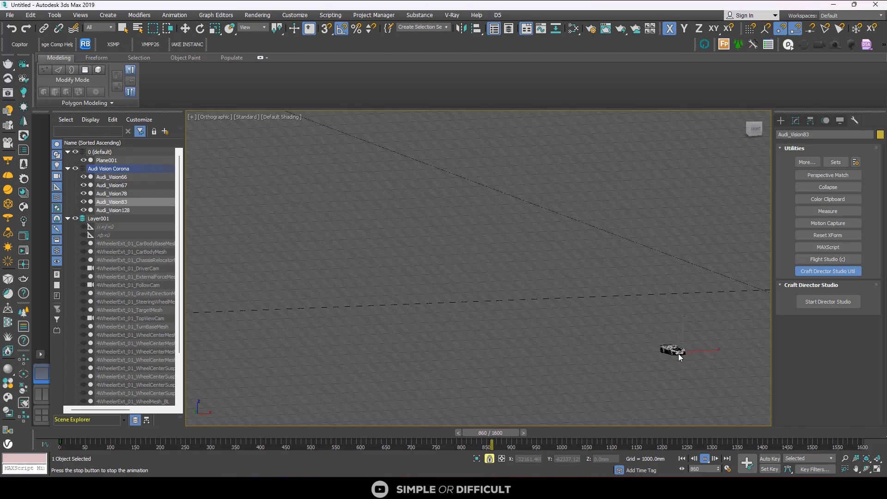
# - Turn off the selection lock, watch the rest of the recorded drive from several angles and stop the playback
pyautogui.click(490, 459)
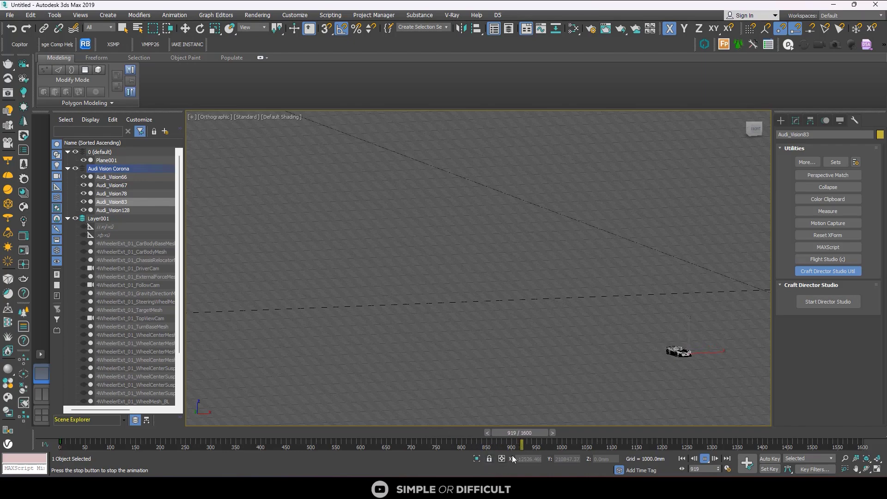
pyautogui.scroll(8, 698, 377)
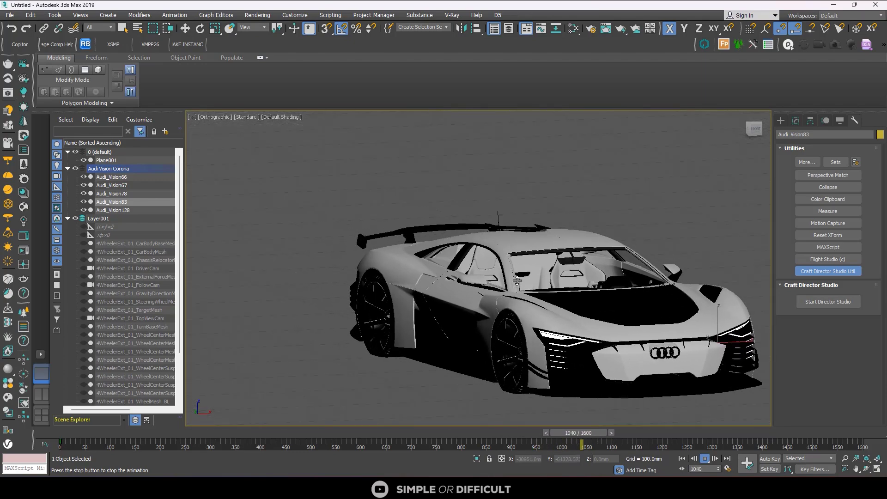
pyautogui.scroll(-4, 434, 271)
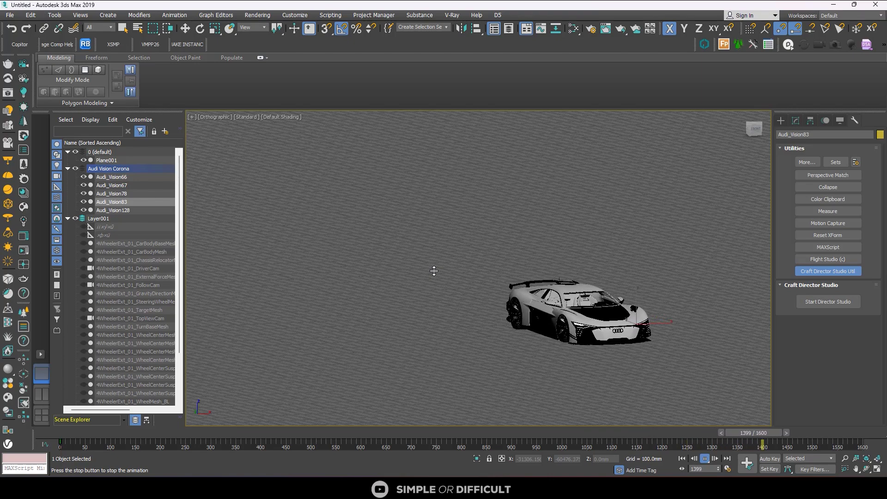
pyautogui.scroll(-2, 452, 257)
pyautogui.keyDown('alt'); pyautogui.moveTo(484, 294); pyautogui.dragTo(463, 305, button='middle'); pyautogui.keyUp('alt')
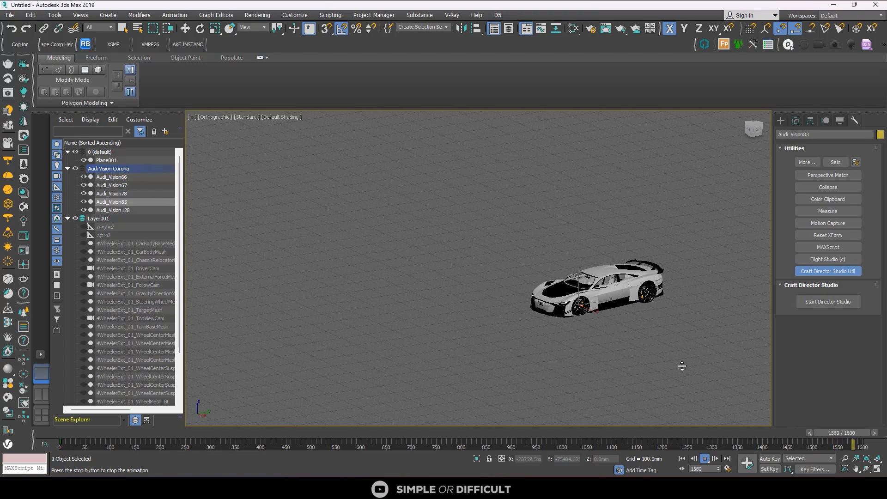
pyautogui.scroll(-10, 549, 321)
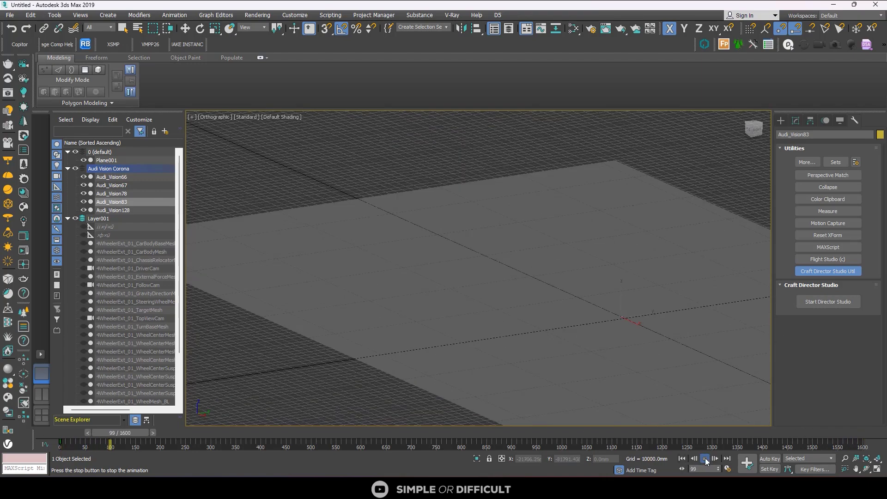
pyautogui.click(706, 460)
# - Add a Noise modifier to the ground plane Plane001 and turn on its Fractal option
pyautogui.scroll(-3, 528, 309)
pyautogui.scroll(10, 550, 313)
pyautogui.scroll(10, 439, 319)
pyautogui.scroll(-4, 463, 326)
pyautogui.click(551, 326)
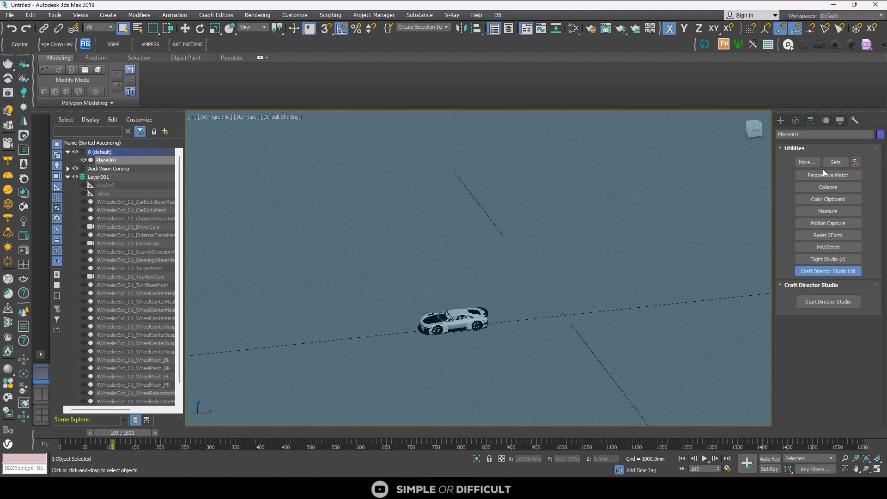
pyautogui.click(795, 120)
pyautogui.click(808, 149)
pyautogui.press('n')
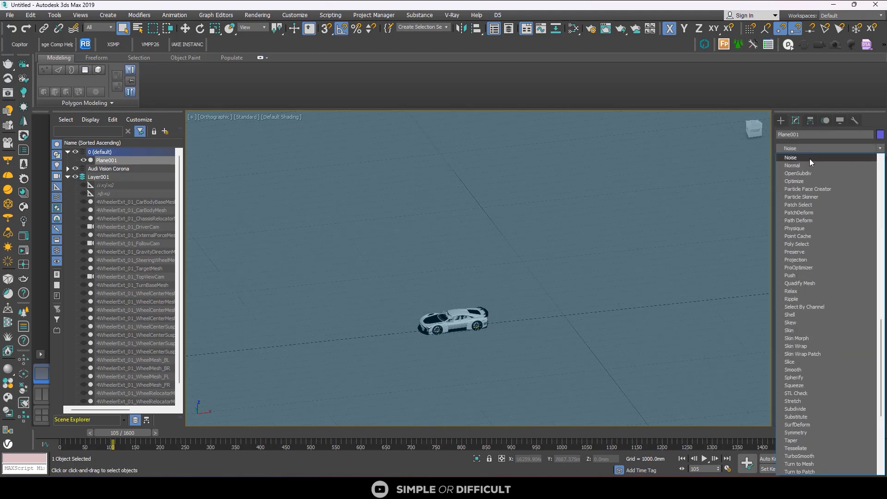
pyautogui.click(805, 159)
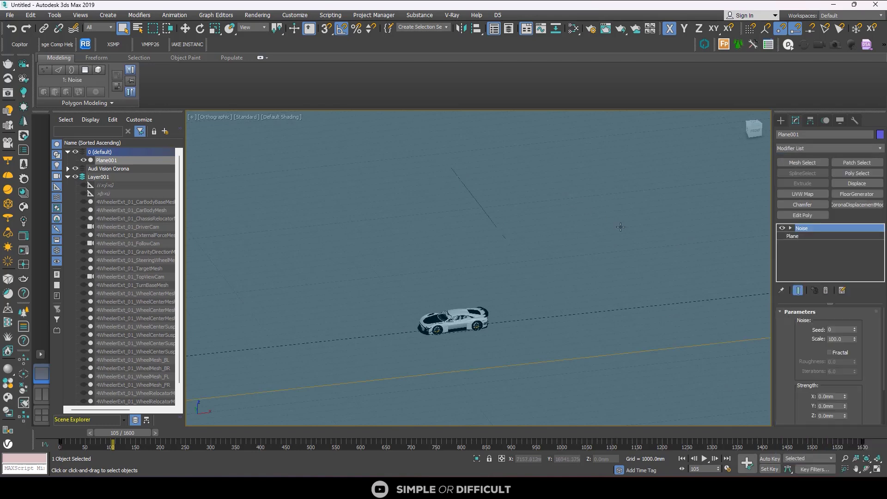
pyautogui.click(837, 353)
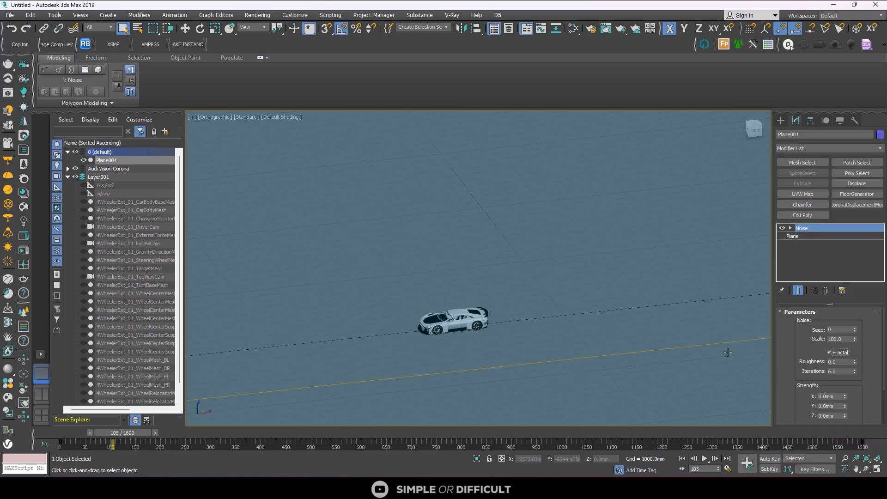
pyautogui.scroll(-10, 582, 267)
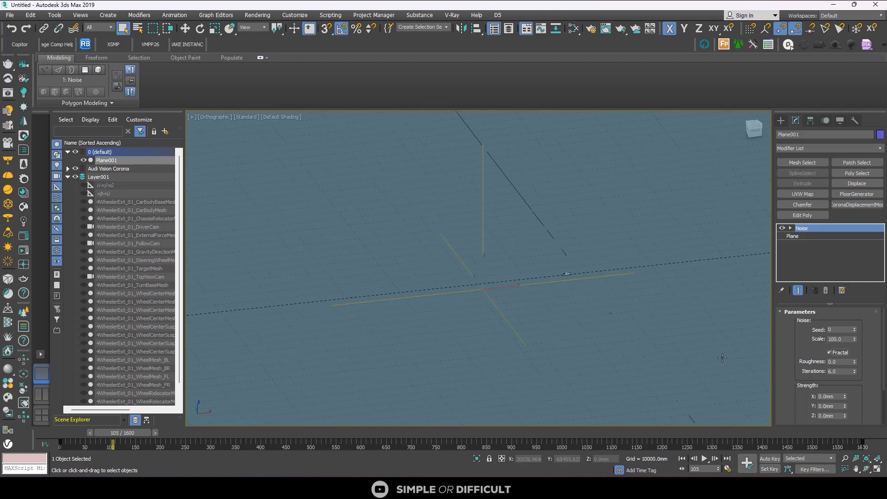
pyautogui.scroll(-3, 502, 255)
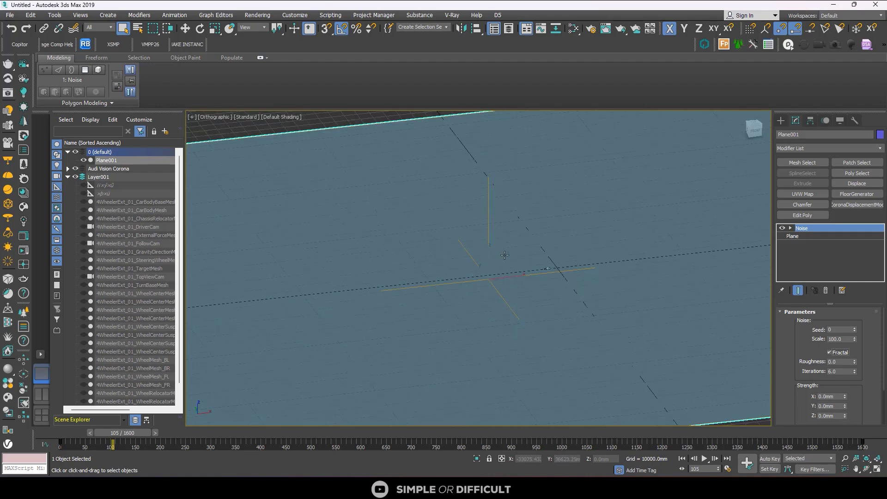
# - Set the Noise modifier's Z strength on Plane001 to about 3155 mm for gentle ground bumps
pyautogui.moveTo(845, 415); pyautogui.dragTo(822, 246)
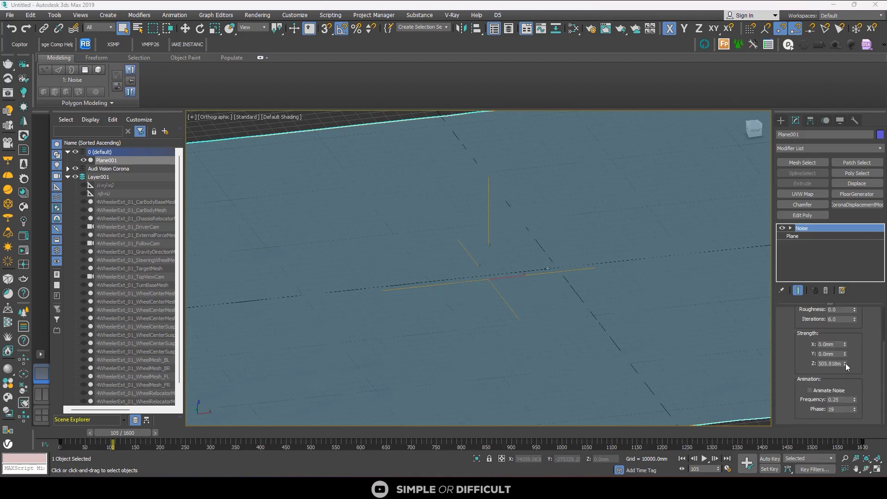
pyautogui.moveTo(846, 364); pyautogui.dragTo(812, 259)
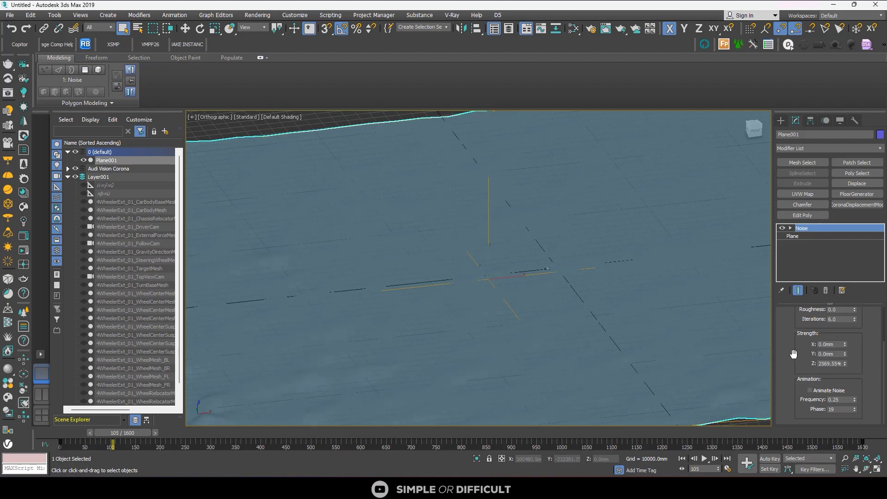
pyautogui.moveTo(845, 365); pyautogui.dragTo(842, 352)
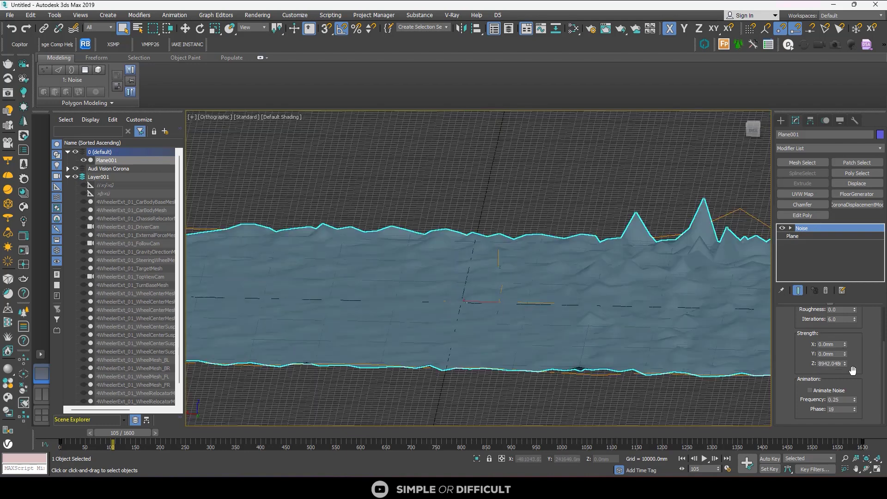
pyautogui.moveTo(845, 363); pyautogui.dragTo(844, 372)
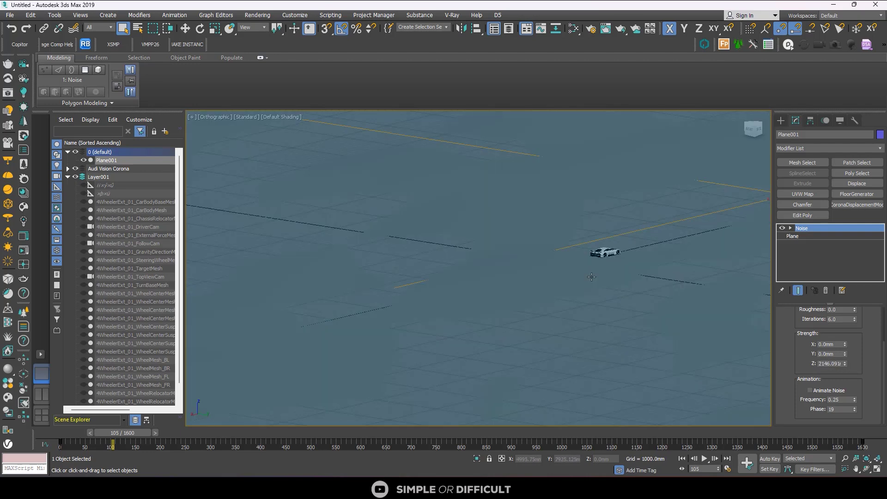
pyautogui.moveTo(592, 277); pyautogui.dragTo(601, 321, button='middle')
pyautogui.scroll(-3, 600, 321)
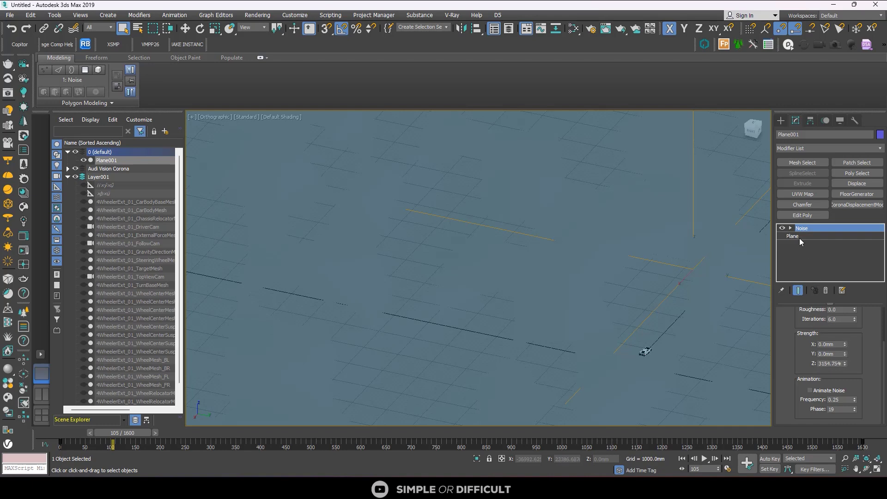
# - Set Plane001's length and width segments to 70 each, check the ground around the car and return to the Noise modifier
pyautogui.click(800, 237)
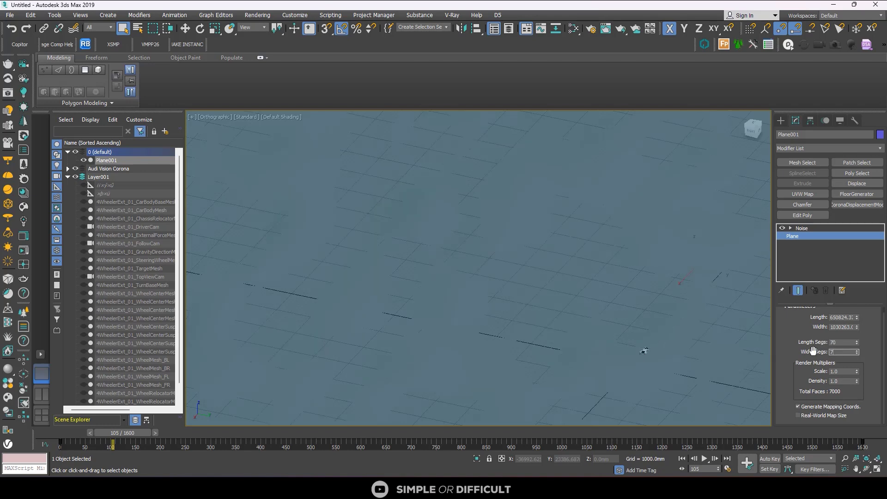
pyautogui.keyDown('alt'); pyautogui.moveTo(666, 355); pyautogui.dragTo(637, 337, button='middle'); pyautogui.keyUp('alt')
pyautogui.scroll(6, 589, 320)
pyautogui.moveTo(743, 328); pyautogui.dragTo(535, 260, button='middle')
pyautogui.scroll(8, 505, 304)
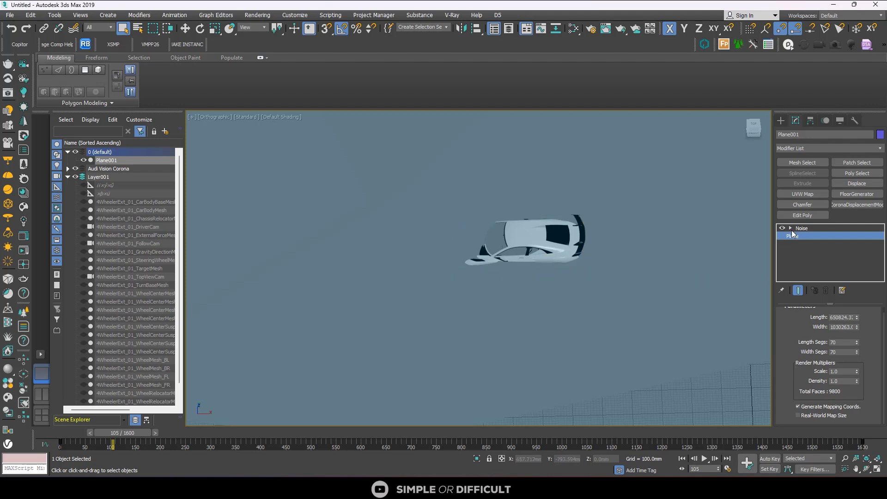
pyautogui.click(640, 261)
pyautogui.scroll(-3, 639, 262)
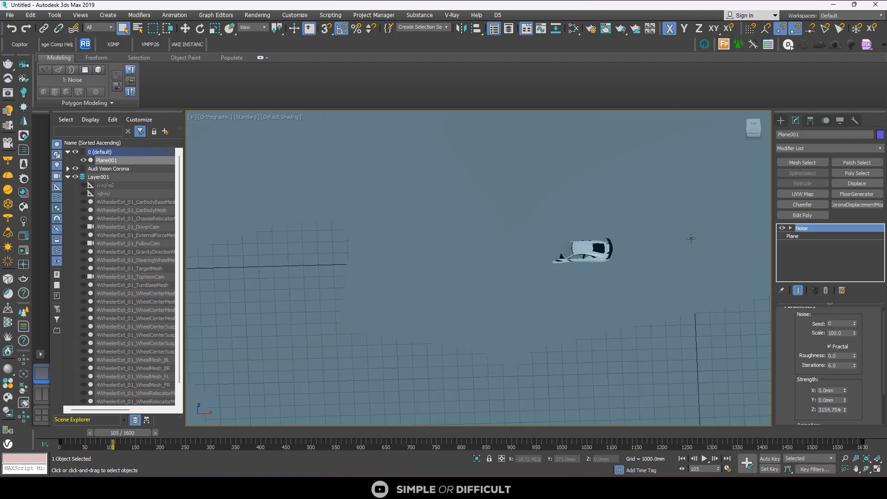
# - Bring up Craft Director Studio, show the 4WheelerExt_01 rig meshes and move its window clear of the car
pyautogui.click(781, 122)
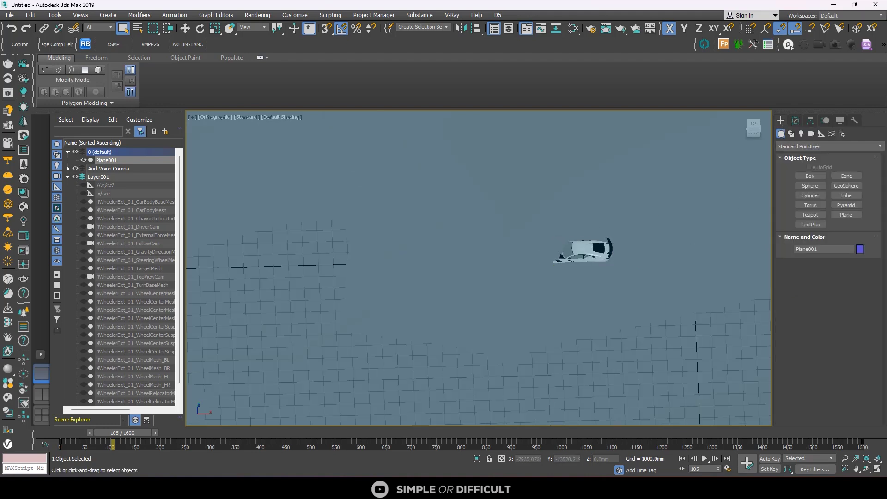
pyautogui.moveTo(688, 488)
pyautogui.click(784, 423)
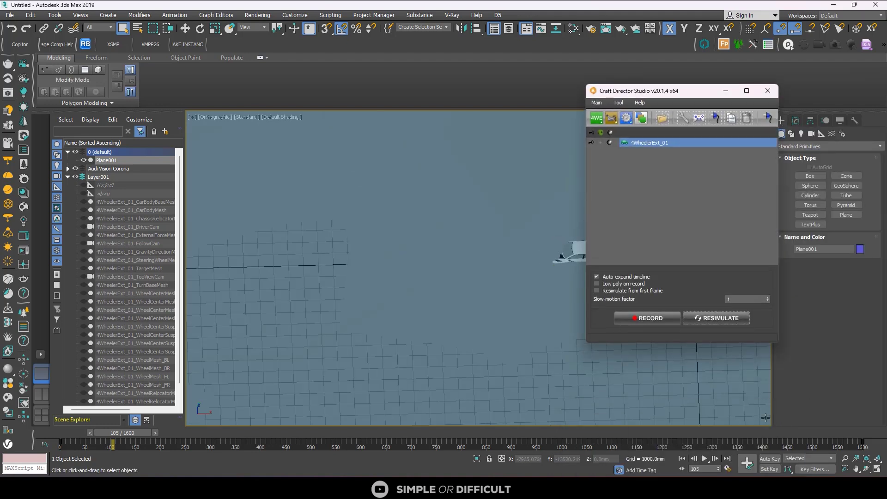
pyautogui.click(601, 143)
pyautogui.moveTo(673, 93); pyautogui.dragTo(778, 110)
pyautogui.scroll(-3, 512, 279)
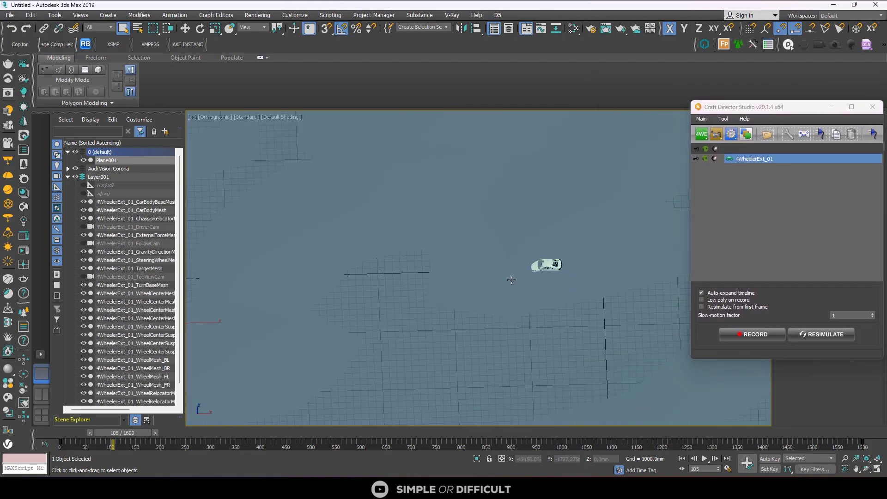
# - Display the viewport in wireframe and select the gravity direction arrow behind the car, widening the Scene Explorer to read the full mesh names
pyautogui.press('F3')
pyautogui.scroll(10, 512, 280)
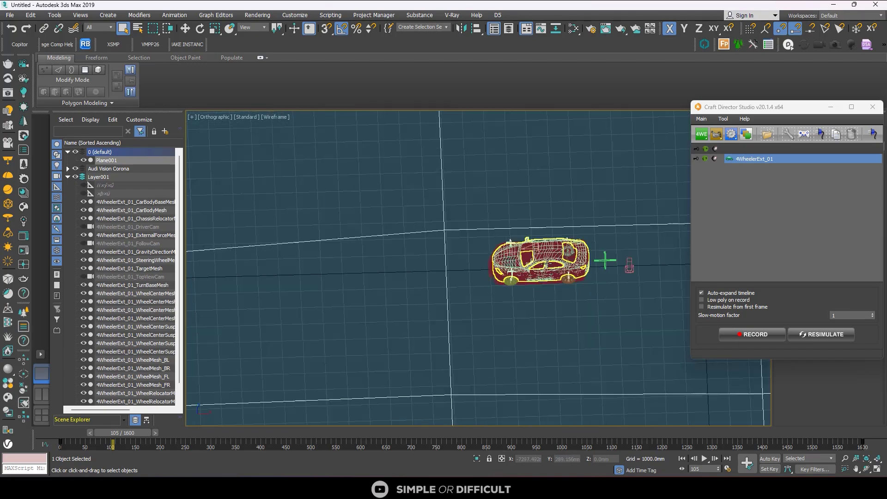
pyautogui.scroll(-5, 495, 287)
pyautogui.scroll(3, 573, 289)
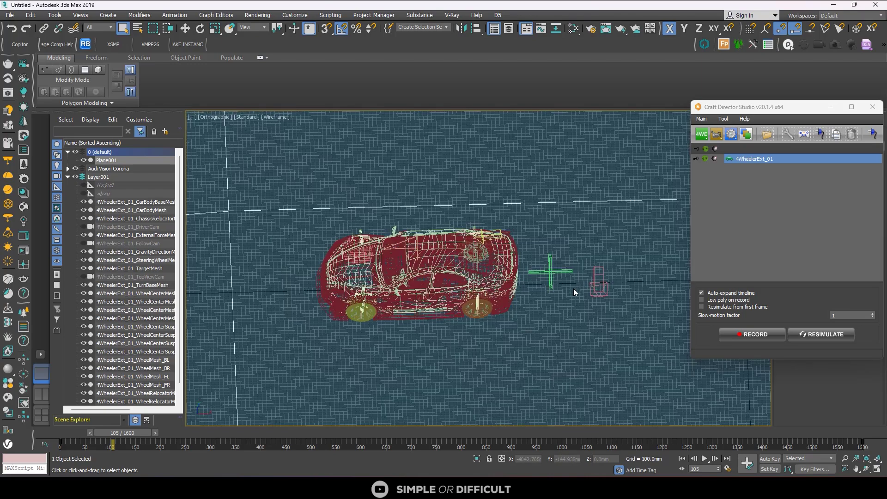
pyautogui.click(600, 278)
pyautogui.scroll(-3, 598, 279)
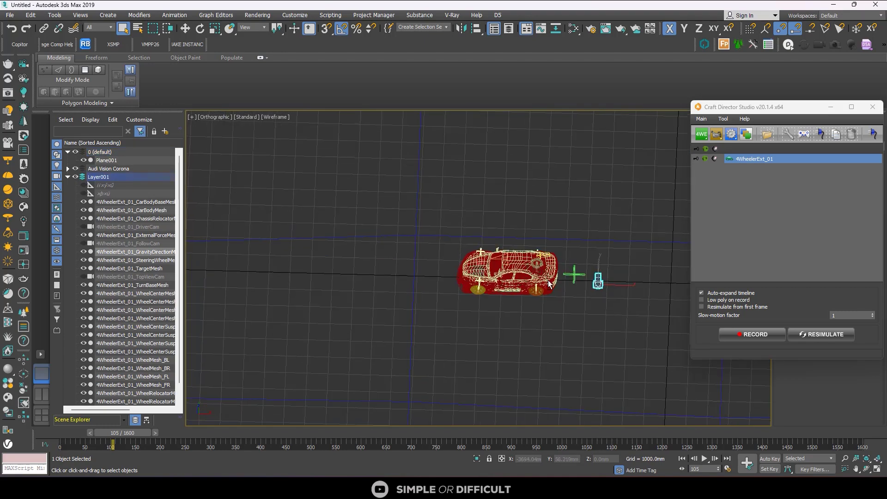
pyautogui.moveTo(180, 262); pyautogui.dragTo(219, 270)
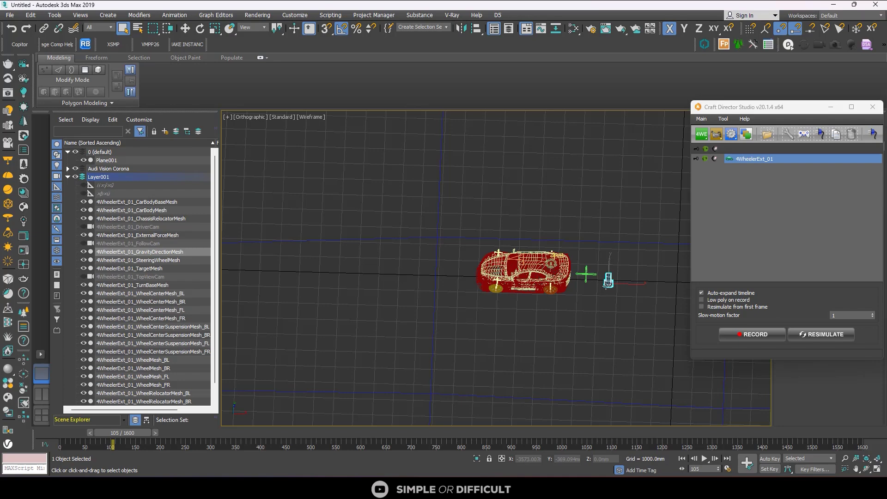
pyautogui.moveTo(600, 285)
pyautogui.keyDown('alt'); pyautogui.mouseDown(button='middle')
pyautogui.moveTo(616, 262)
pyautogui.moveTo(615, 280)
pyautogui.mouseUp(button='middle'); pyautogui.keyUp('alt')
pyautogui.scroll(3, 590, 280)
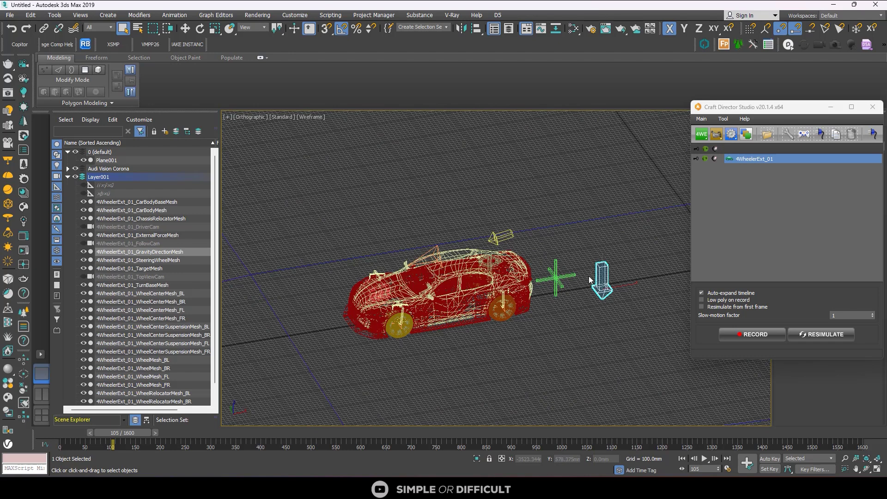
# - Try to link the gravity direction arrow with Select and Link
pyautogui.click(44, 29)
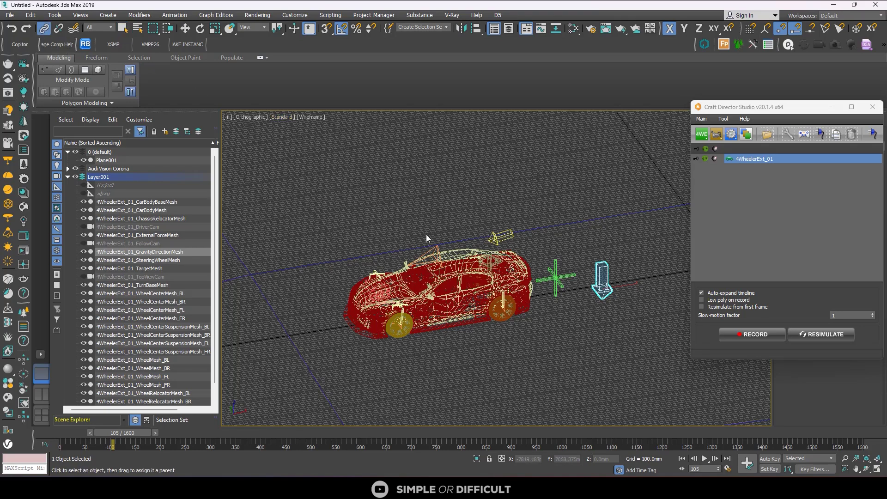
pyautogui.scroll(-7, 602, 279)
pyautogui.moveTo(604, 276); pyautogui.dragTo(533, 331)
pyautogui.scroll(7, 607, 278)
pyautogui.scroll(-5, 547, 295)
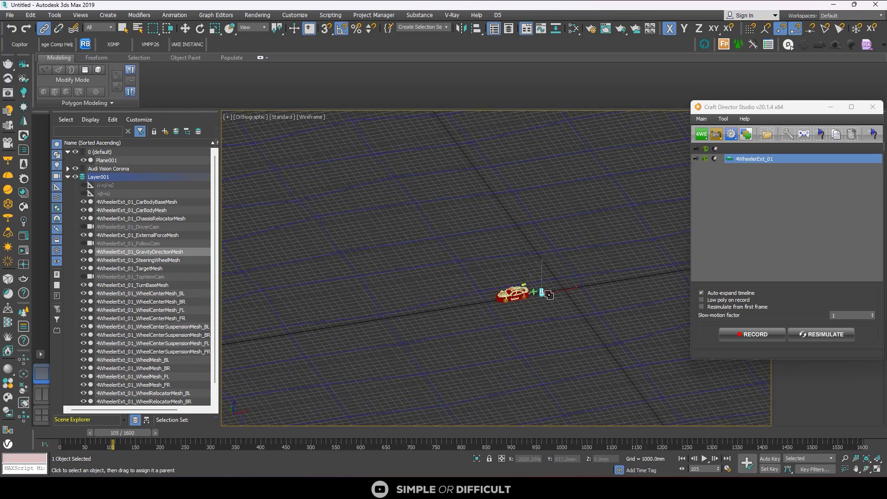
pyautogui.scroll(2, 548, 296)
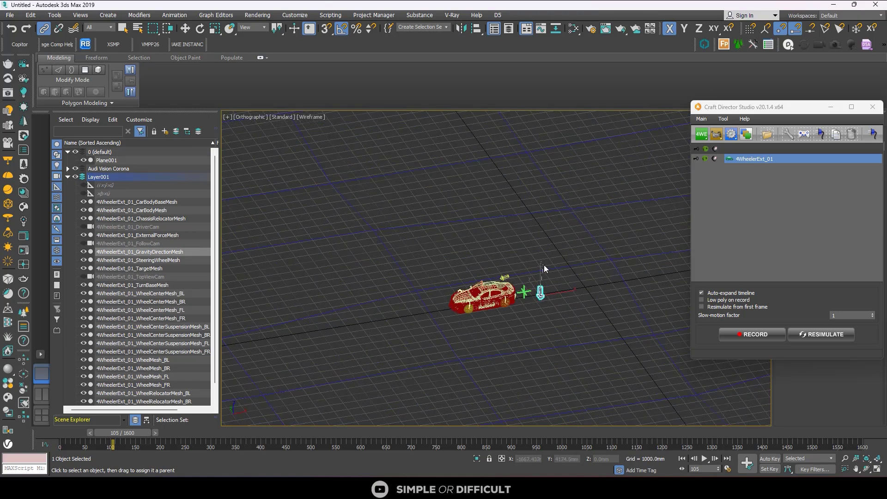
pyautogui.moveTo(552, 271); pyautogui.dragTo(551, 272)
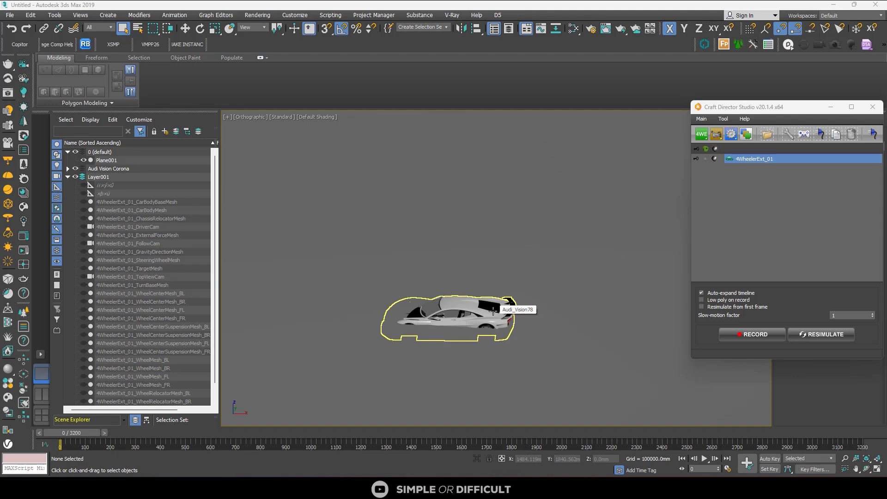
# - Start recording a new 4WheelerExt_01 drive from frame 0 and follow the car across the uneven ground
pyautogui.scroll(-4, 495, 307)
pyautogui.scroll(5, 481, 310)
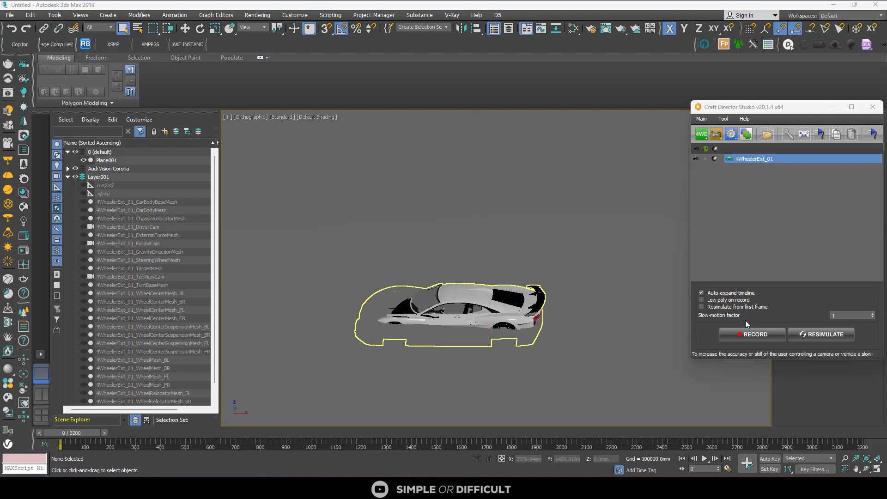
pyautogui.click(750, 333)
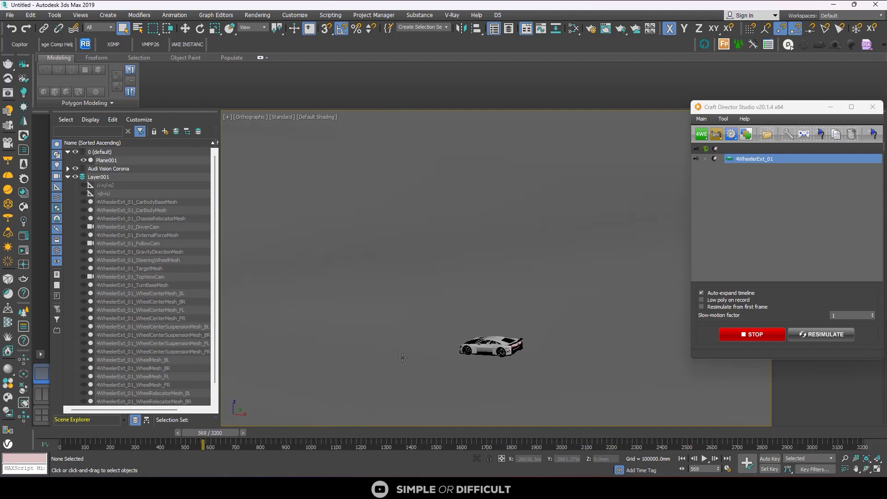
pyautogui.moveTo(378, 355); pyautogui.dragTo(600, 382, button='middle')
pyautogui.scroll(-4, 446, 372)
pyautogui.scroll(-12, 448, 354)
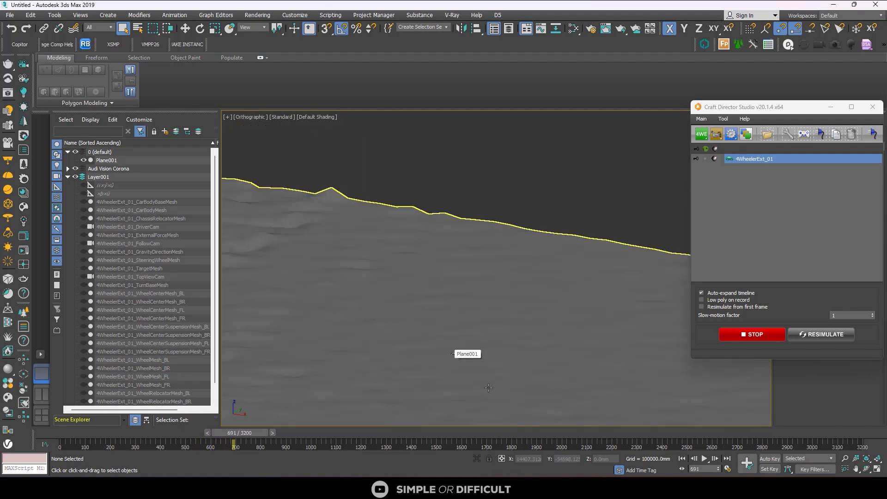
pyautogui.scroll(10, 446, 361)
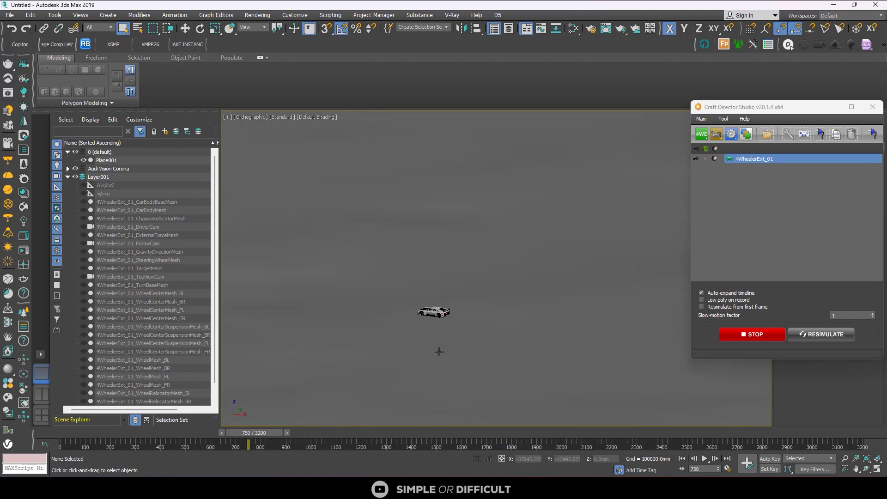
# - Continue driving the car over the bumpy ground while following it from near and far, and stop recording at about frame 1645
pyautogui.scroll(-6, 397, 313)
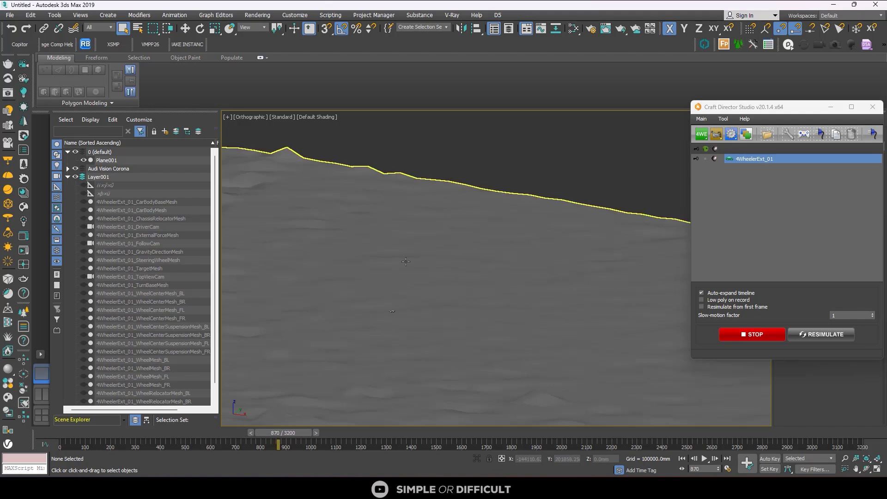
pyautogui.scroll(2, 396, 304)
pyautogui.scroll(10, 386, 279)
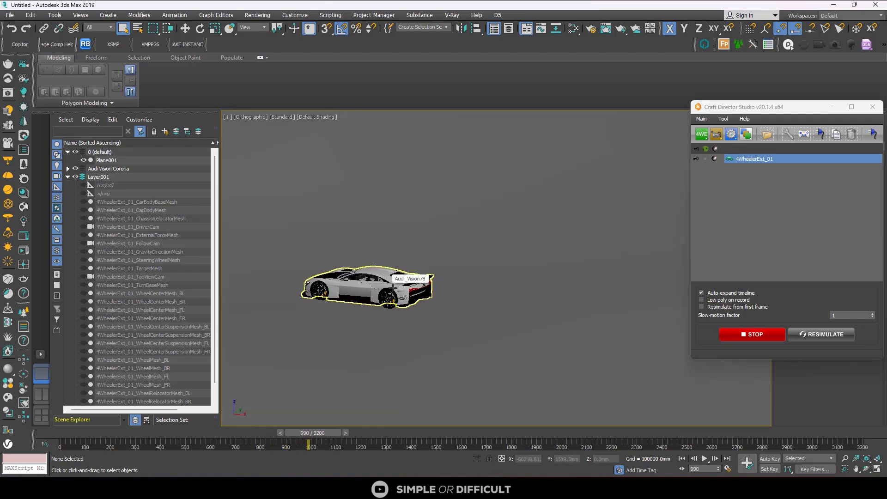
pyautogui.scroll(-5, 379, 308)
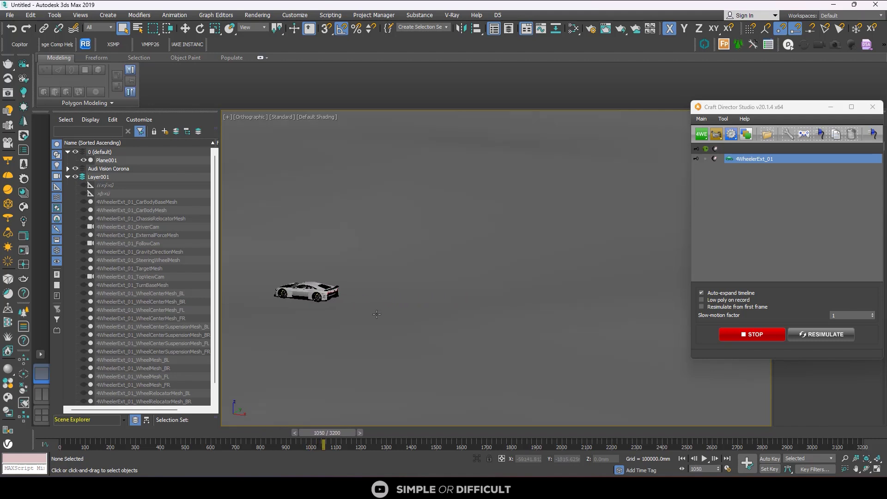
pyautogui.keyDown('alt'); pyautogui.moveTo(328, 325); pyautogui.dragTo(428, 368, button='middle'); pyautogui.keyUp('alt')
pyautogui.scroll(5, 324, 298)
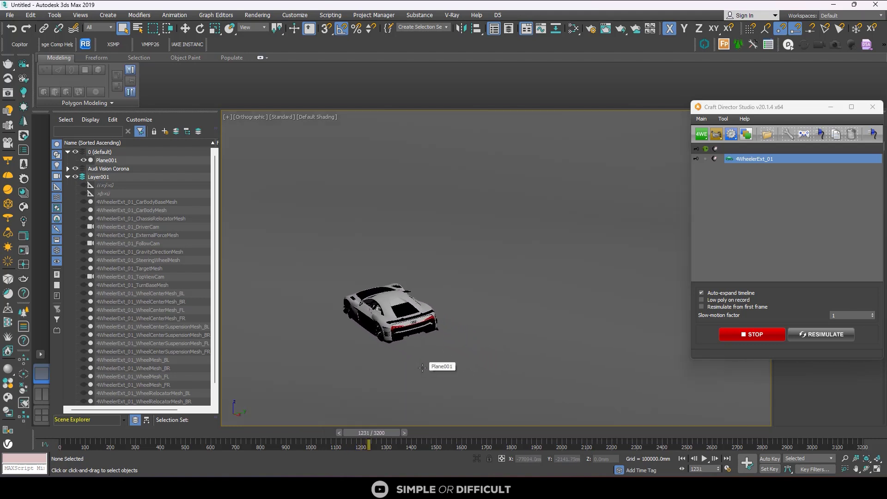
pyautogui.scroll(-2, 361, 350)
pyautogui.scroll(-4, 365, 348)
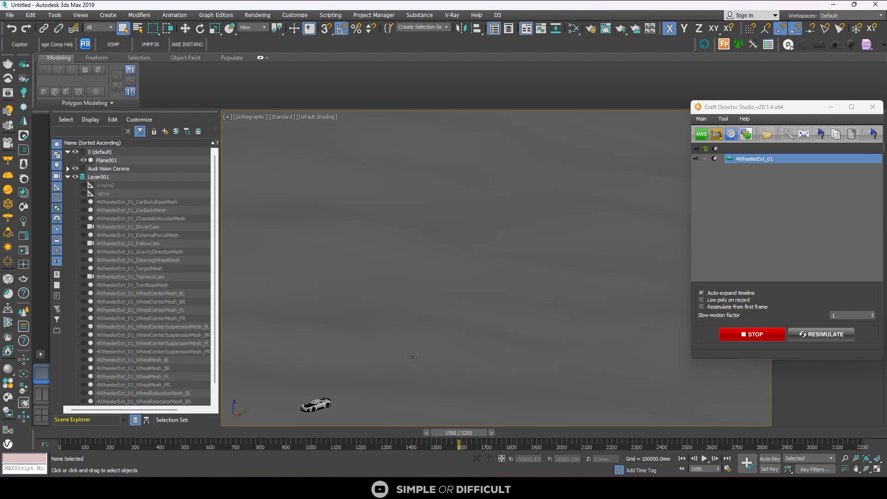
pyautogui.click(777, 333)
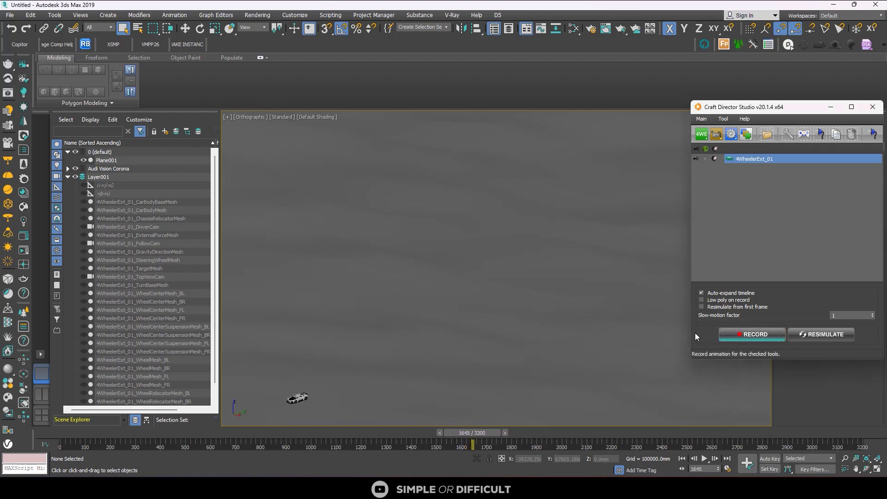
# - Resimulate the recorded drive and return the timeline to frame 0
pyautogui.scroll(5, 399, 332)
pyautogui.click(822, 333)
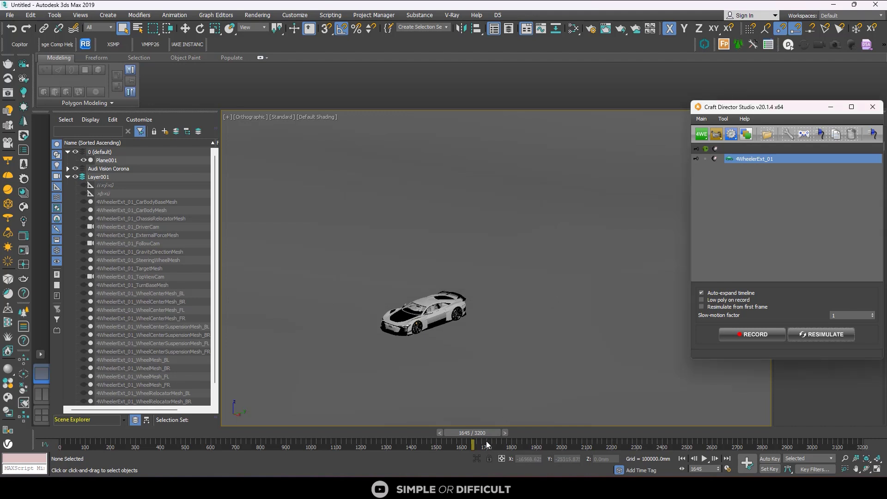
pyautogui.moveTo(484, 434); pyautogui.dragTo(96, 407)
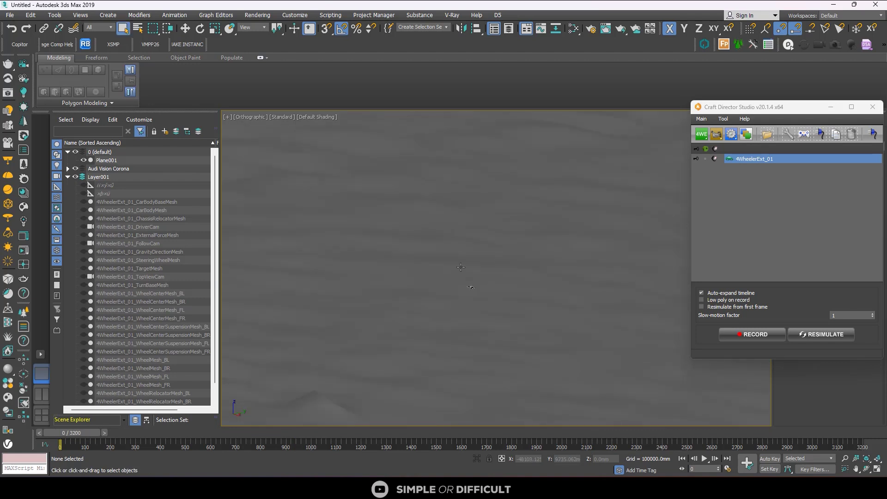
# - Play the resimulated drive from frame 0 and examine the car's path across the uneven plane from near and far
pyautogui.scroll(3, 485, 324)
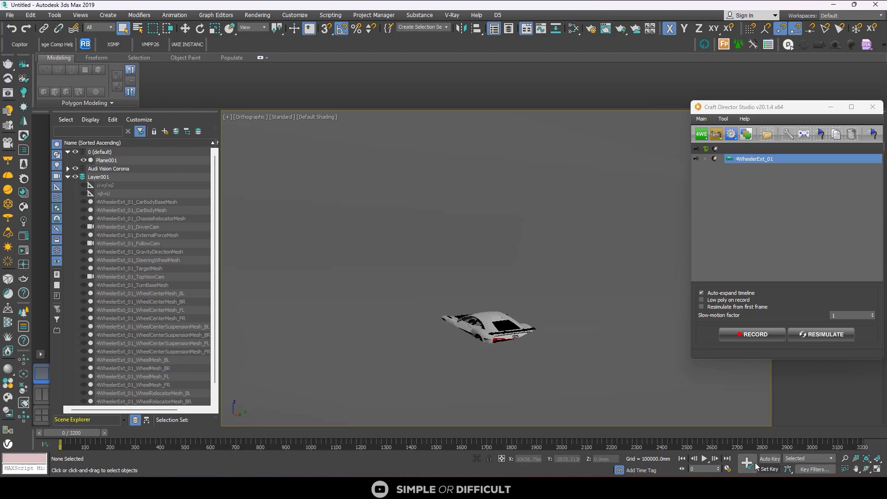
pyautogui.click(705, 458)
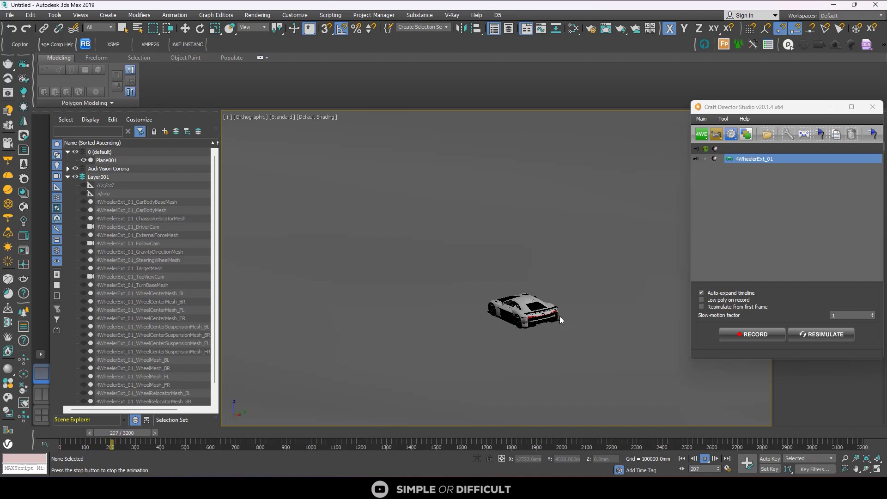
pyautogui.scroll(-10, 559, 316)
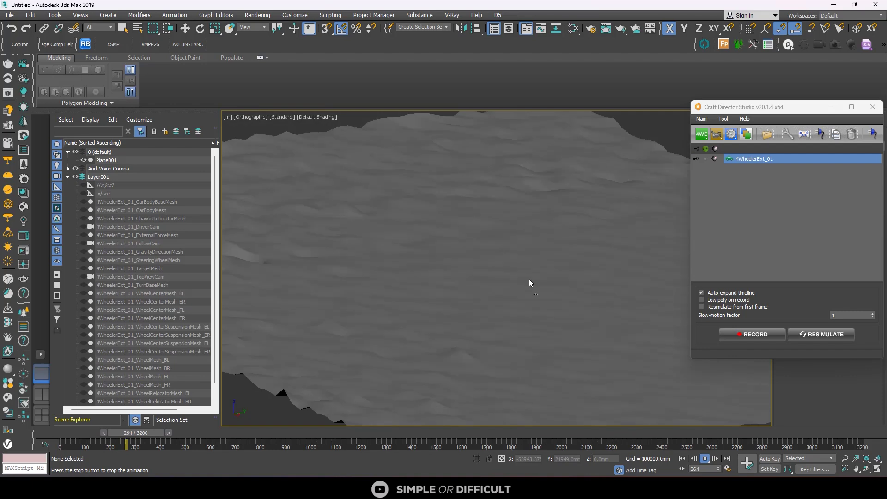
pyautogui.scroll(-2, 434, 164)
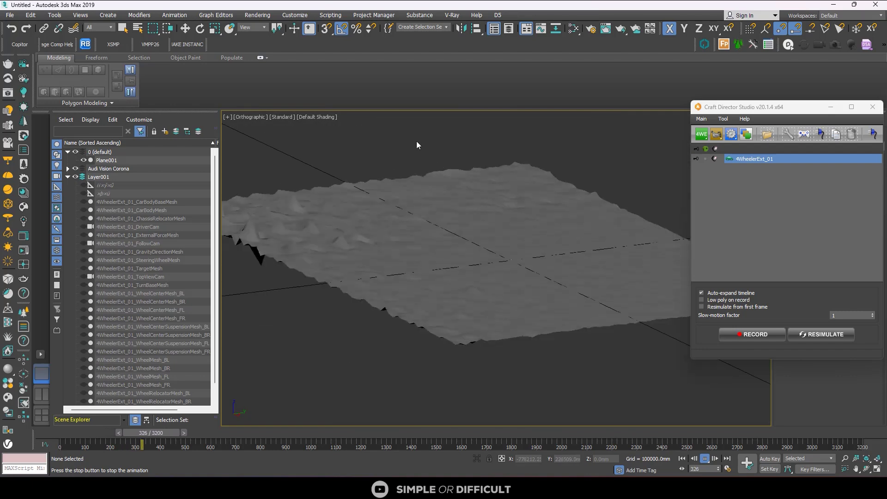
pyautogui.scroll(10, 518, 263)
pyautogui.scroll(3, 487, 263)
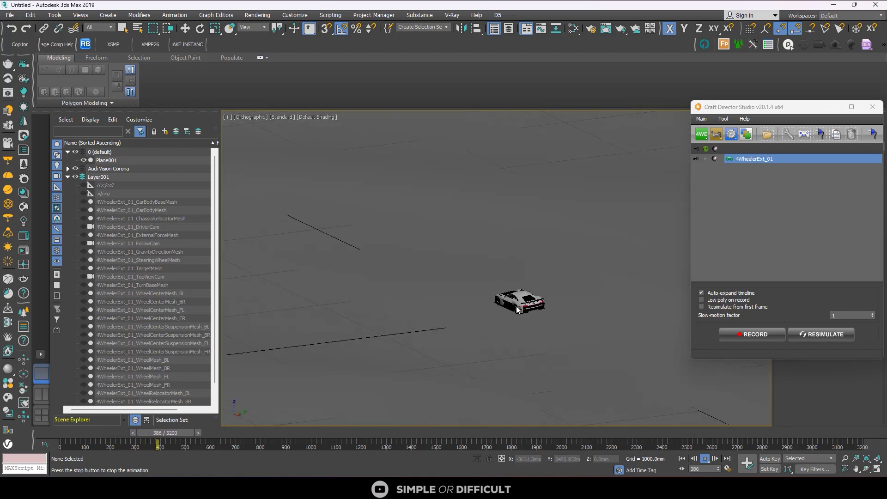
pyautogui.scroll(-2, 398, 331)
pyautogui.moveTo(341, 264); pyautogui.dragTo(425, 321, button='middle')
pyautogui.scroll(5, 408, 327)
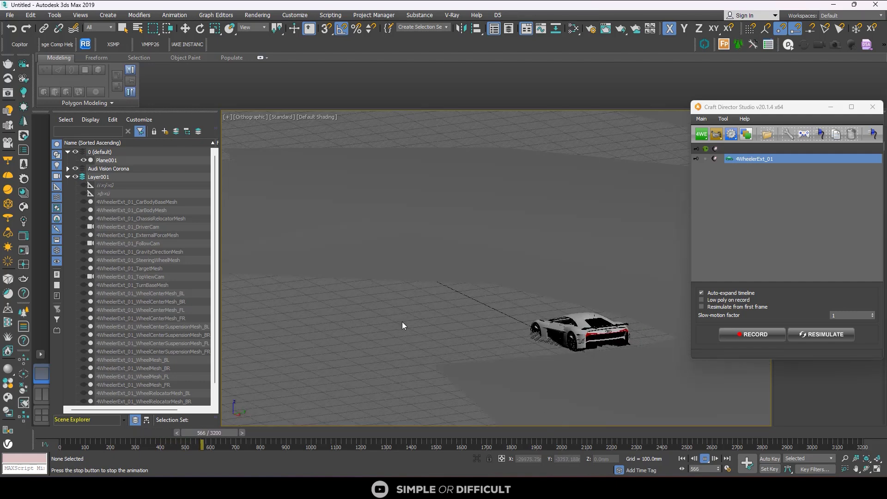
# - Follow the car closely during playback to examine how its body and wheels react to the uneven ground
pyautogui.moveTo(415, 323); pyautogui.dragTo(355, 380, button='middle')
pyautogui.scroll(-3, 278, 336)
pyautogui.moveTo(278, 336); pyautogui.dragTo(534, 434, button='middle')
pyautogui.scroll(3, 424, 389)
pyautogui.scroll(2, 424, 389)
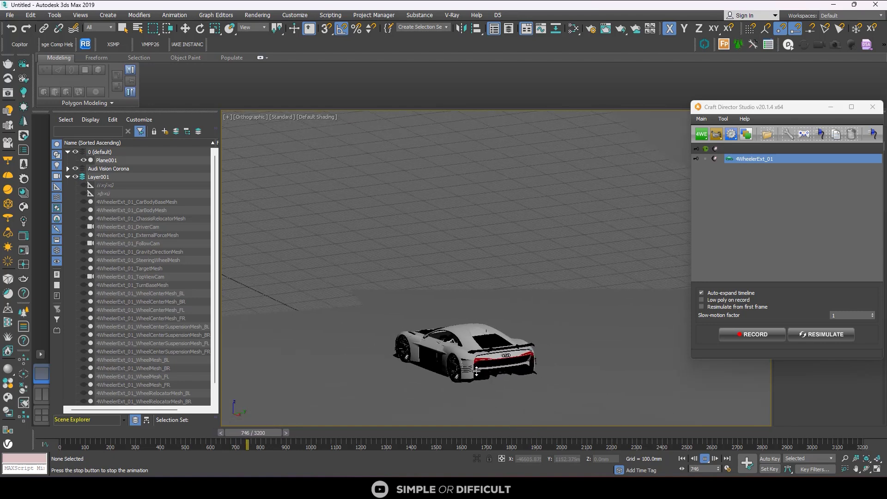
pyautogui.moveTo(476, 371); pyautogui.dragTo(545, 422, button='middle')
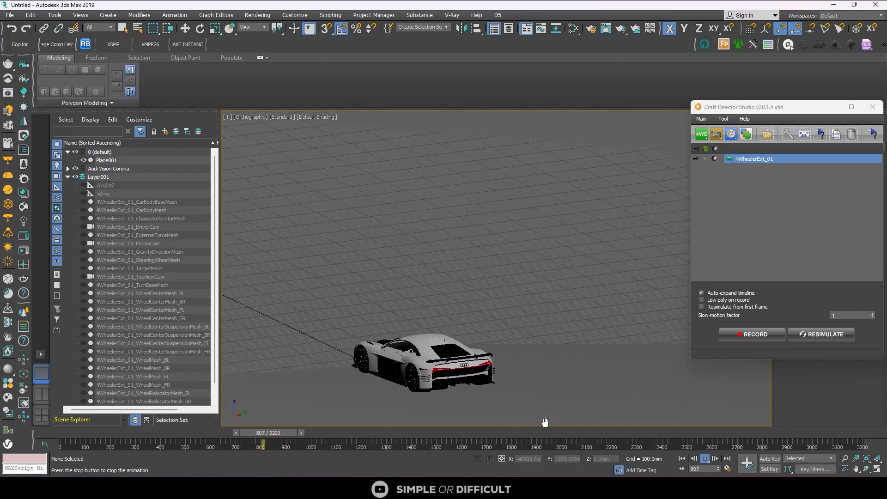
pyautogui.moveTo(422, 378); pyautogui.dragTo(478, 419, button='middle')
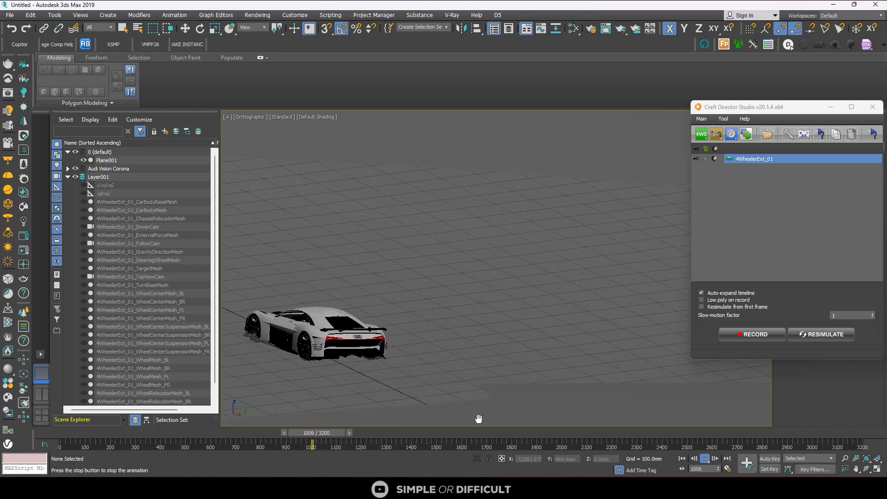
pyautogui.scroll(-2, 541, 400)
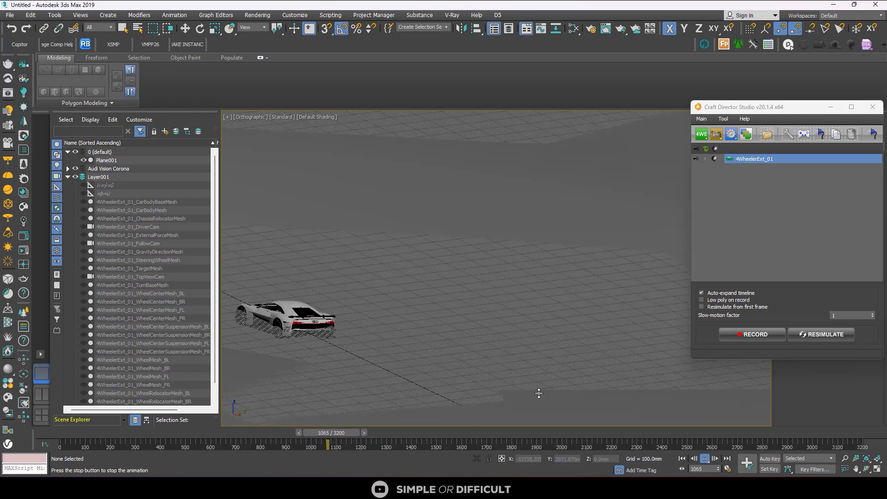
pyautogui.moveTo(301, 276); pyautogui.dragTo(476, 314, button='middle')
pyautogui.scroll(2, 451, 362)
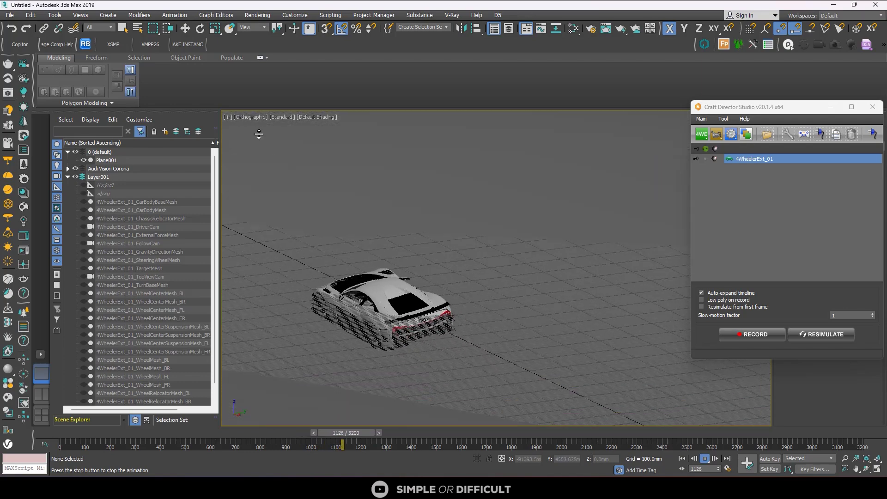
# - Clear the view by closing the Scene Explorer and minimizing the Craft Director Studio window, with the animation playback resumed
pyautogui.click(55, 15)
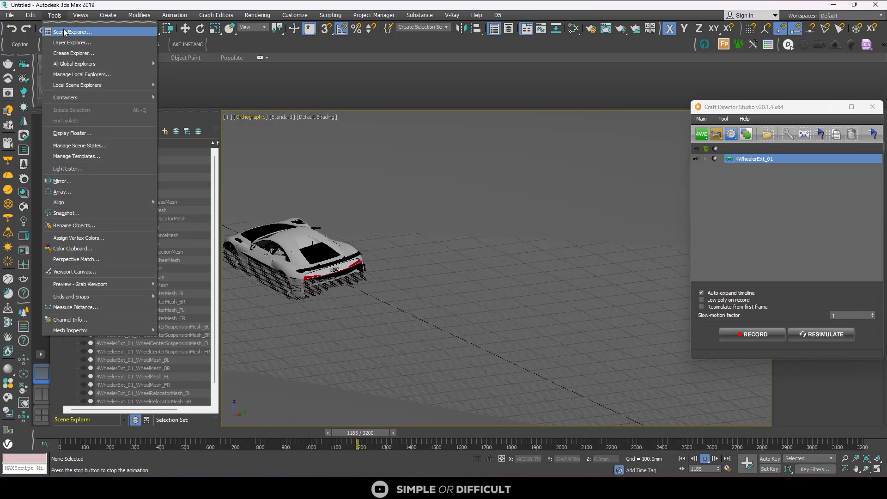
pyautogui.click(63, 28)
pyautogui.moveTo(200, 206); pyautogui.dragTo(447, 257, button='middle')
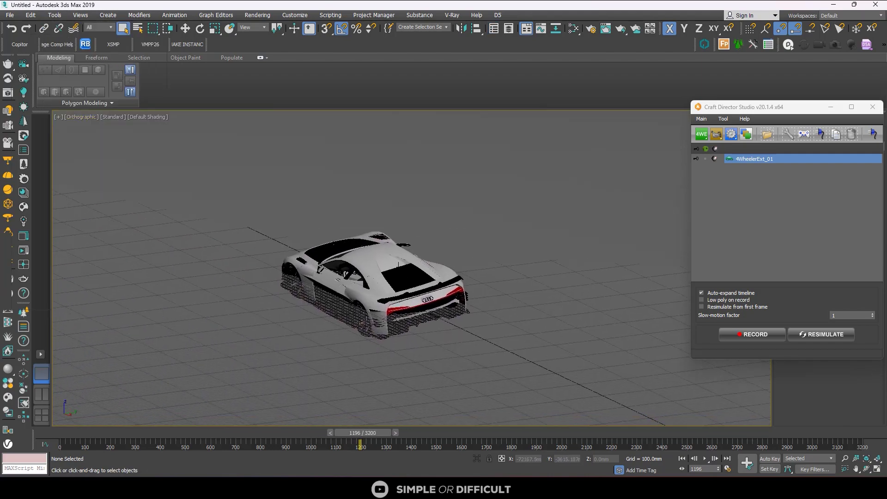
pyautogui.click(706, 458)
pyautogui.click(832, 107)
# - Keep following the playing car in the enlarged viewport to examine its turns and tilting over the bumps beyond frame 1200
pyautogui.moveTo(571, 271); pyautogui.dragTo(395, 281, button='middle')
pyautogui.moveTo(606, 258); pyautogui.dragTo(299, 287, button='middle')
pyautogui.scroll(-5, 295, 288)
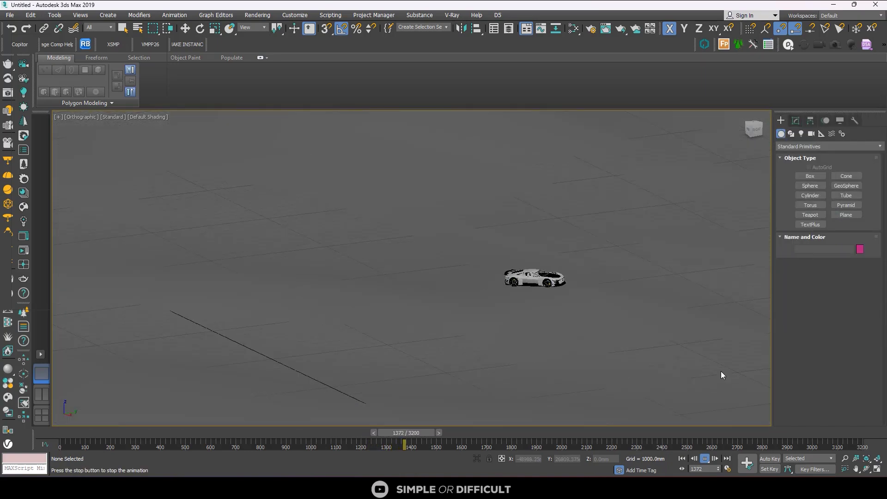
pyautogui.scroll(3, 689, 342)
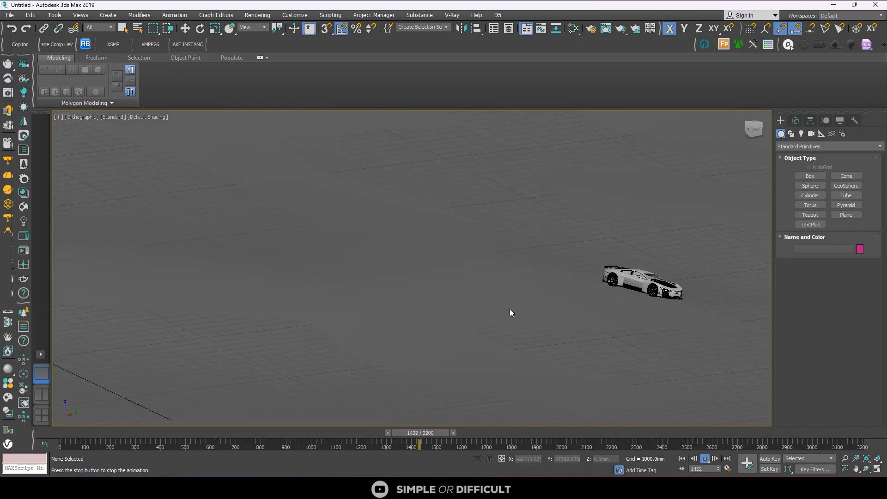
pyautogui.scroll(5, 615, 337)
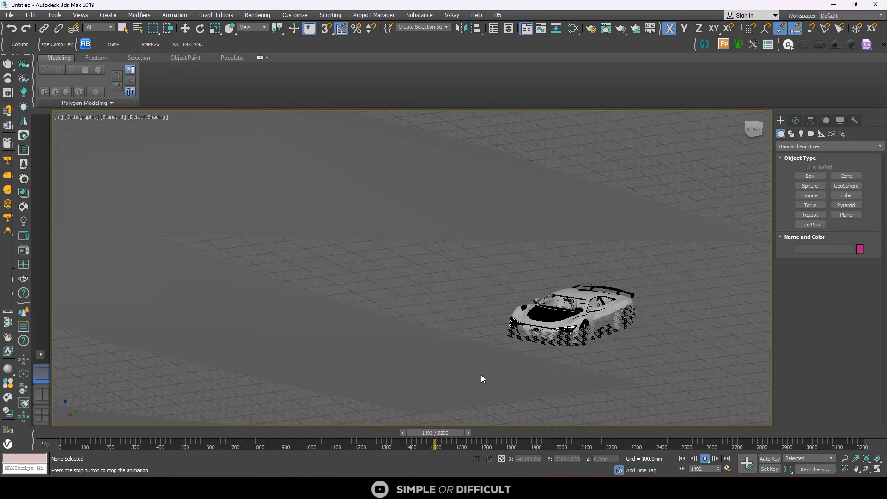
pyautogui.scroll(-3, 502, 342)
pyautogui.moveTo(405, 343); pyautogui.dragTo(616, 227, button='middle')
pyautogui.moveTo(411, 303); pyautogui.dragTo(569, 162, button='middle')
pyautogui.moveTo(296, 272); pyautogui.dragTo(519, 212, button='middle')
pyautogui.scroll(-3, 491, 247)
pyautogui.scroll(5, 253, 266)
pyautogui.moveTo(260, 284); pyautogui.dragTo(357, 278, button='middle')
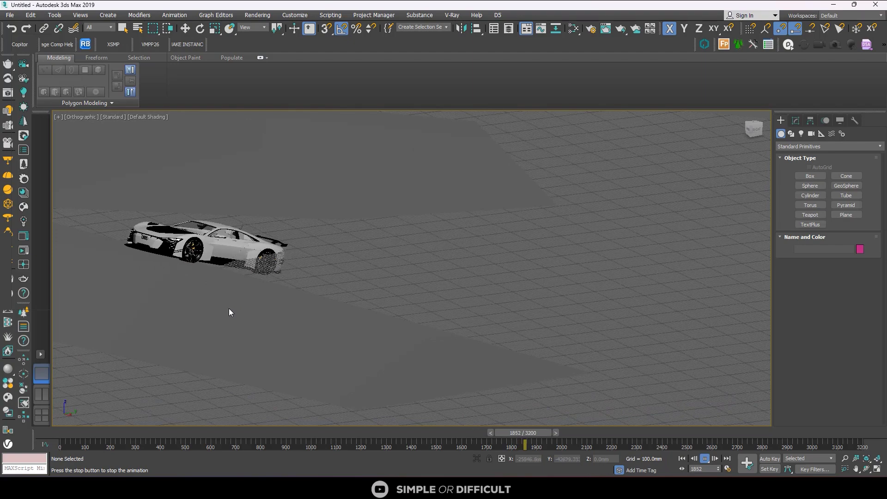
pyautogui.moveTo(232, 303); pyautogui.dragTo(341, 303, button='middle')
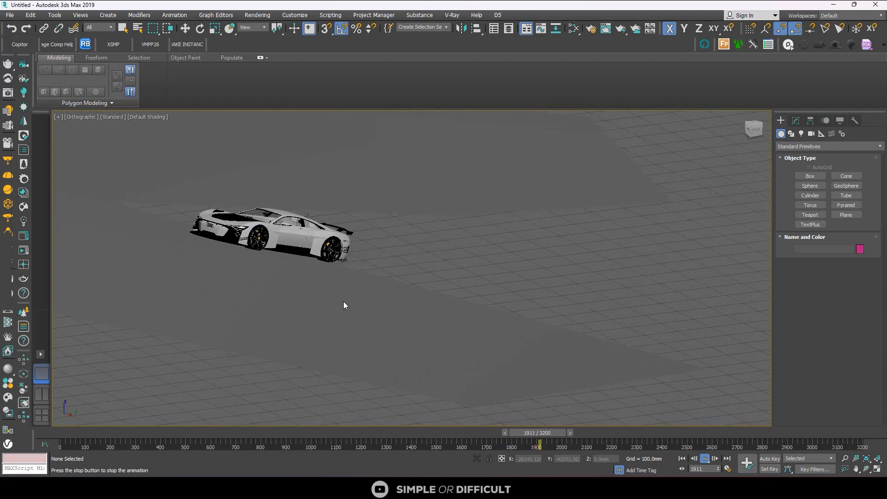